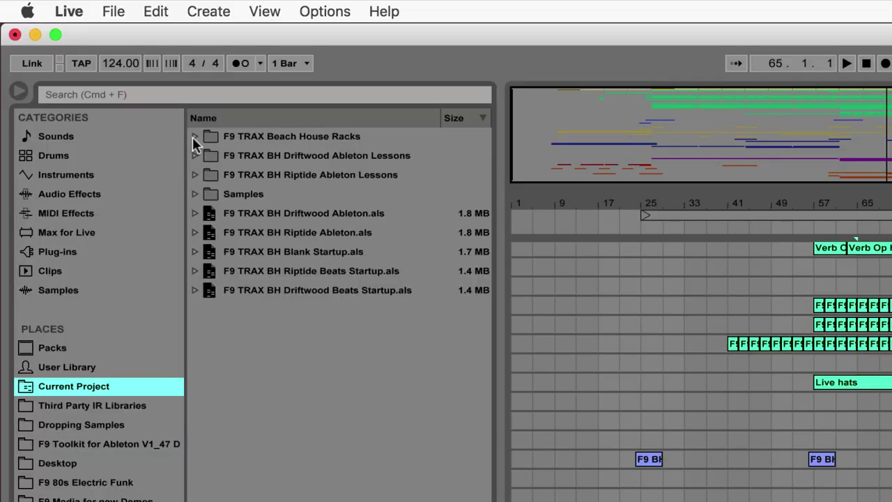
Step: Browse the drum racks in the F9 BH Drums folder of F9 TRAX Beach House Racks, ending on F9 BH Kicks.adg
left_click(195, 138)
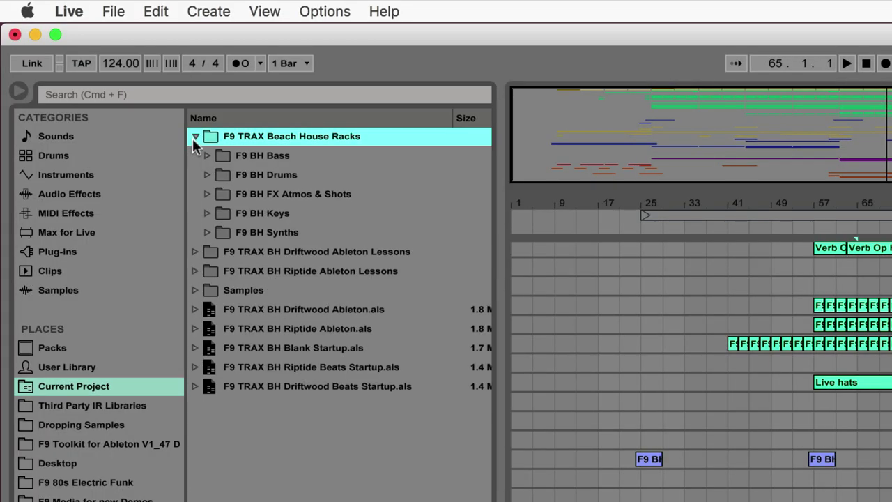
left_click(207, 175)
left_click(250, 197)
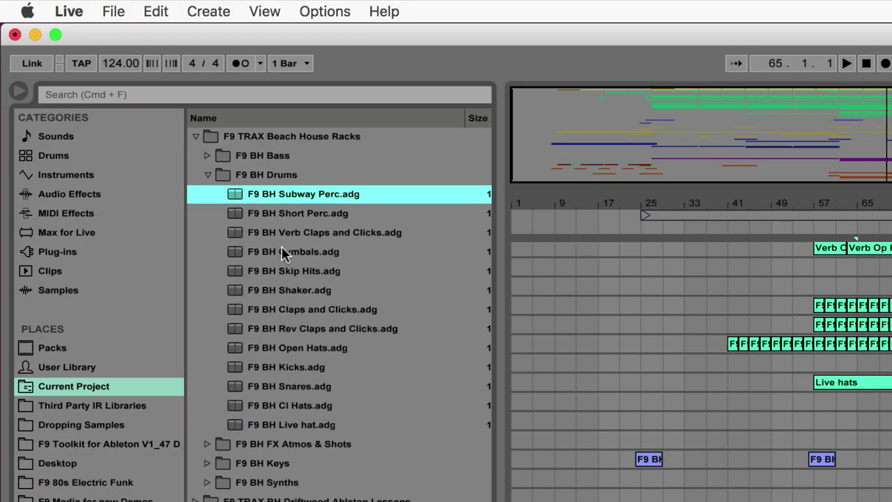
left_click(283, 250)
left_click(306, 330)
left_click(307, 361)
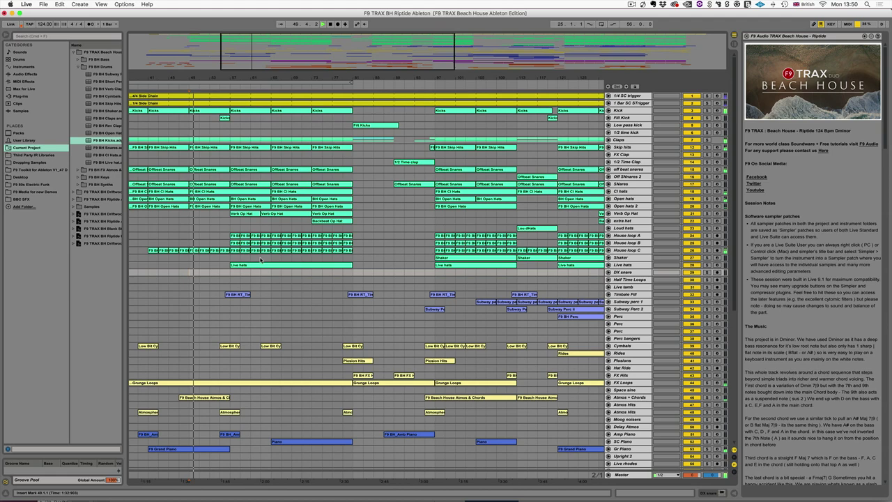
Step: Look through the arrangement's tracks during playback, from the kicks and hats through keys and bass to the synths and FX loops
scroll(261, 259, "down", 1)
scroll(261, 259, "down", 1)
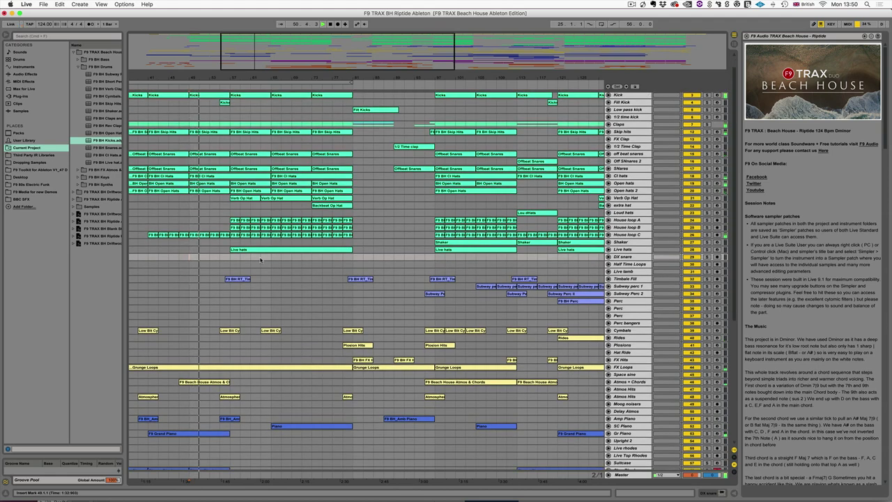
scroll(261, 259, "down", 1)
scroll(261, 259, "down", 1)
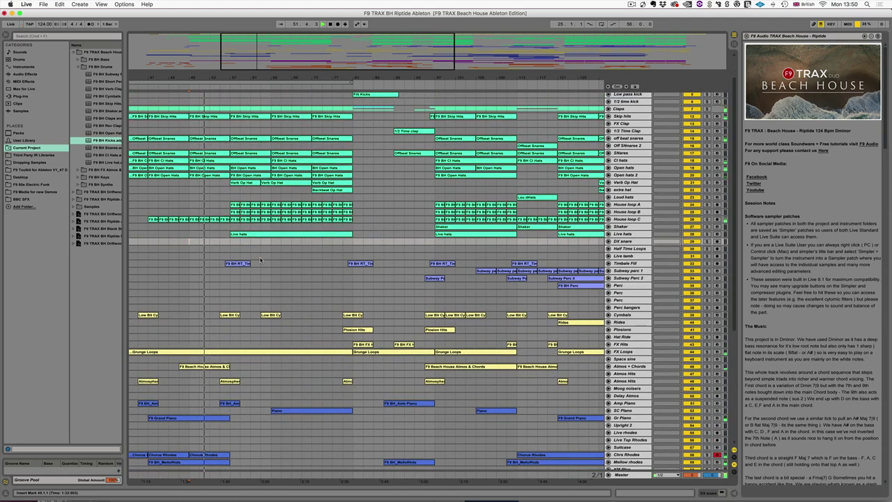
scroll(261, 260, "down", 1)
scroll(259, 259, "down", 4)
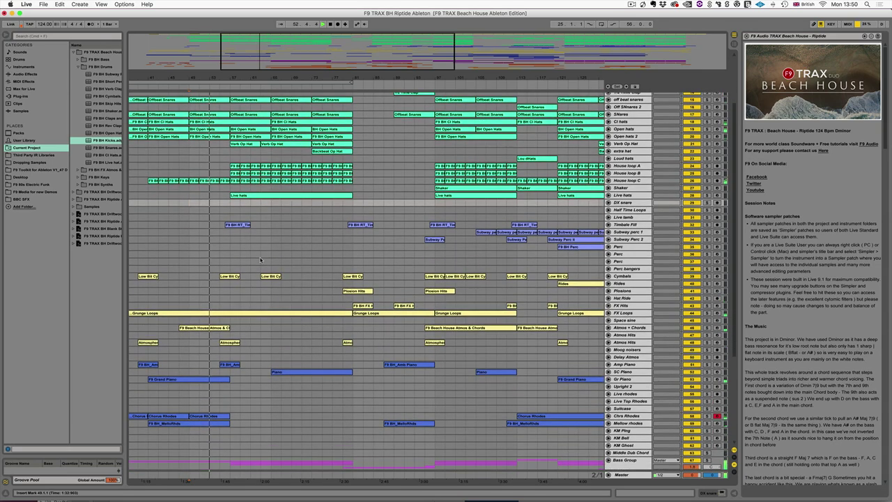
scroll(260, 260, "down", 1)
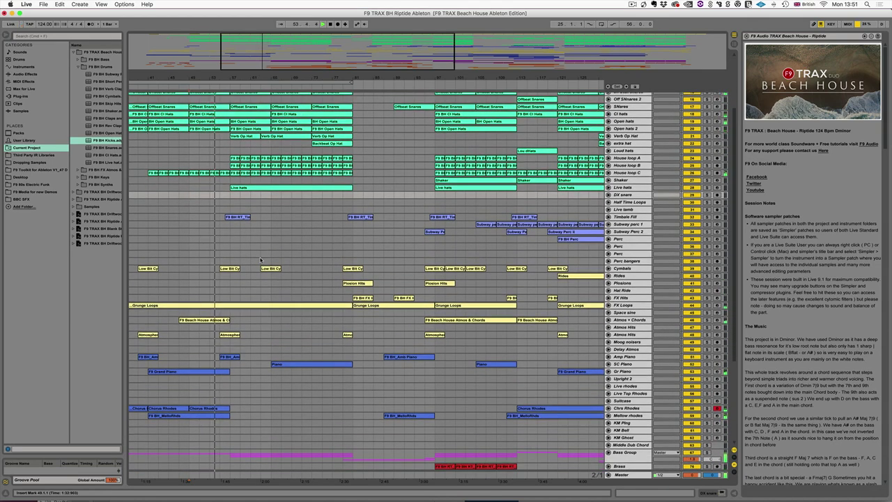
scroll(259, 259, "down", 2)
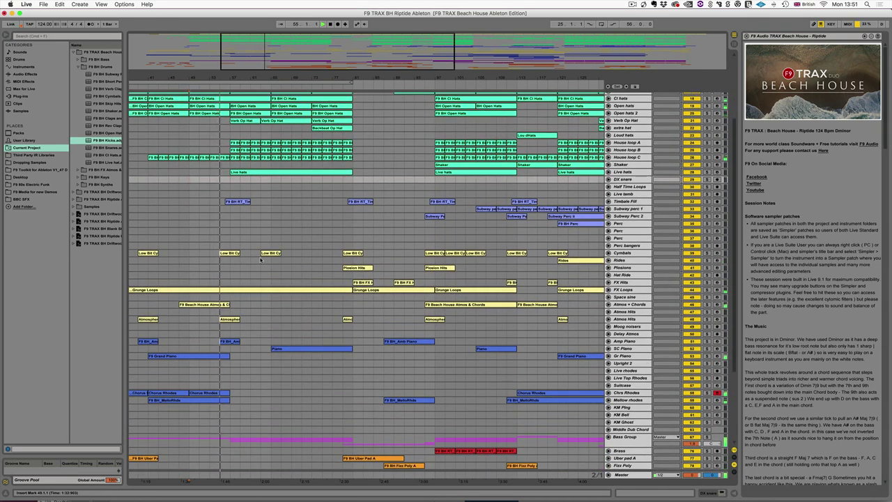
scroll(260, 260, "down", 1)
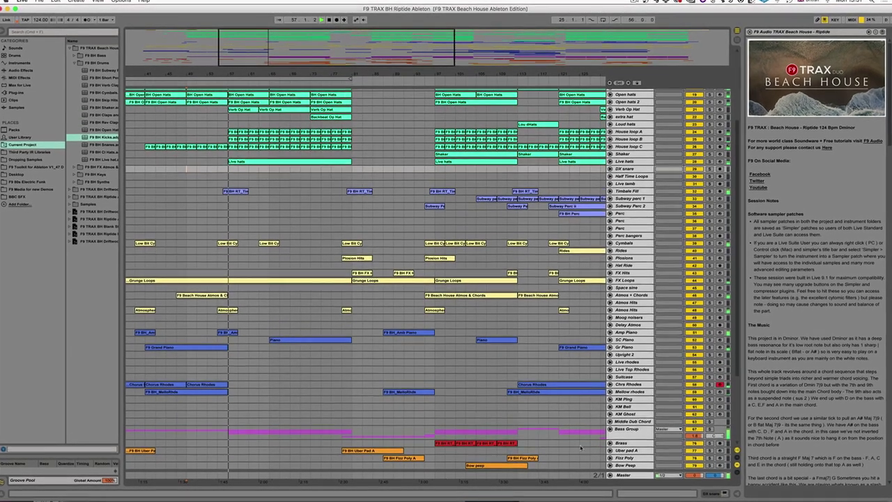
scroll(535, 444, "down", 3)
scroll(537, 443, "down", 10)
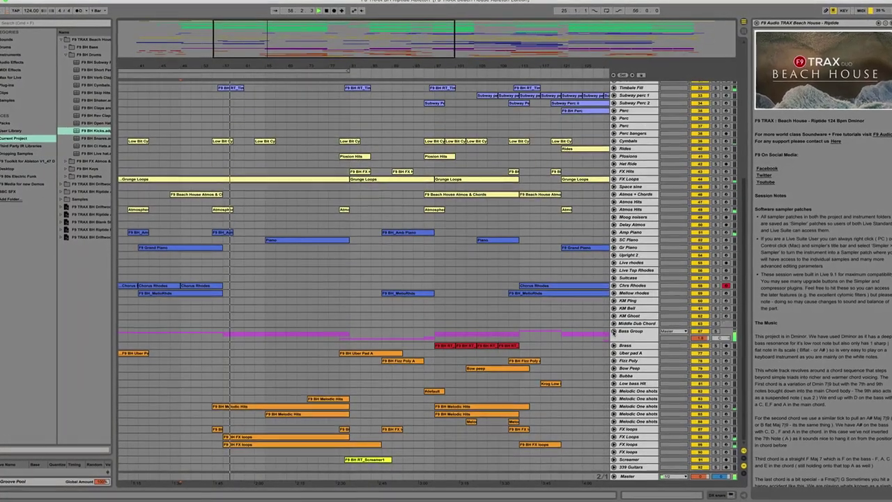
Step: Unfold the Bass Group and open the notes of the first Squared Bass clip on the SQ BAss track
left_click(613, 332)
scroll(428, 346, "down", 15)
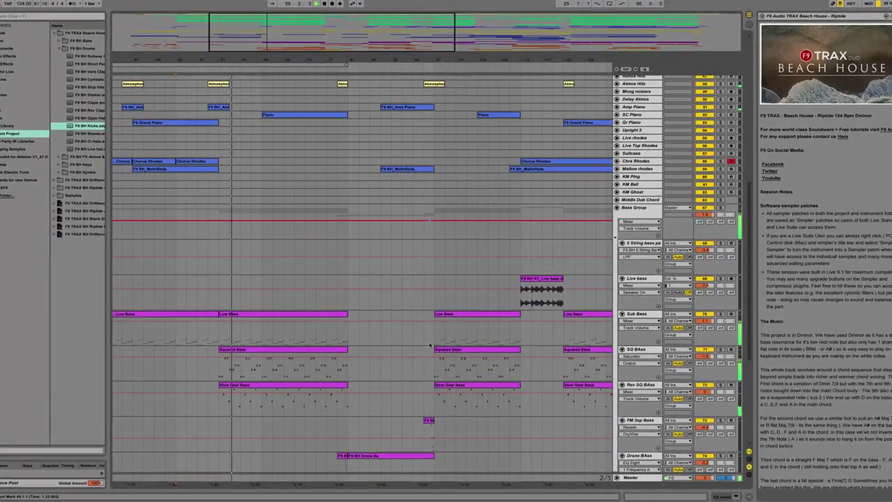
scroll(429, 344, "down", 2)
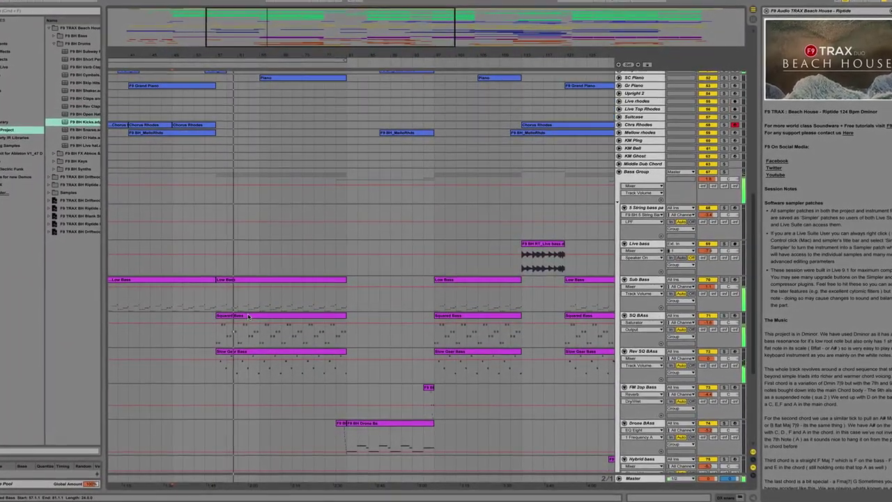
left_click(247, 315)
double_click(247, 315)
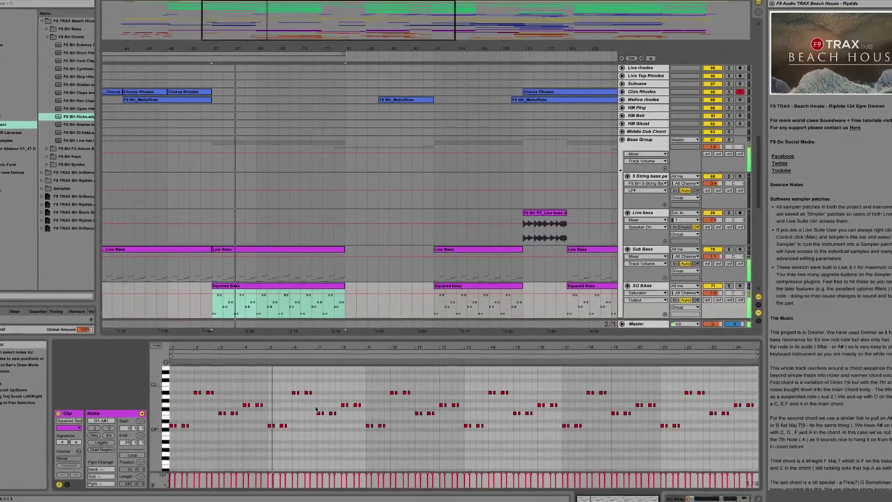
scroll(315, 409, "down", 2)
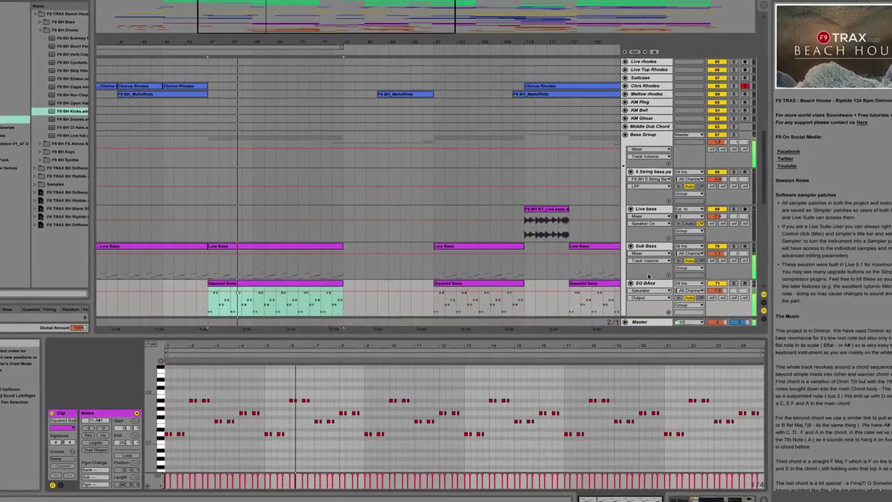
Step: Show the SQ BAss track's device chain and look through it up to the last Saturator
left_click(649, 285)
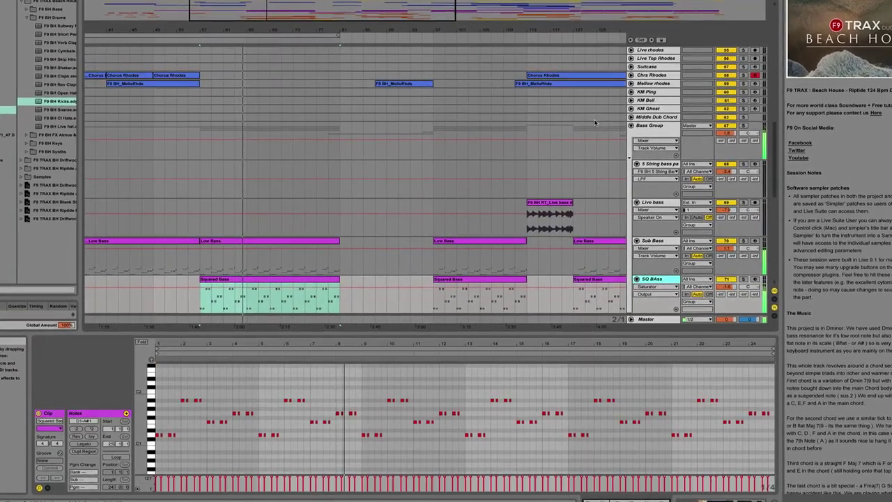
double_click(657, 278)
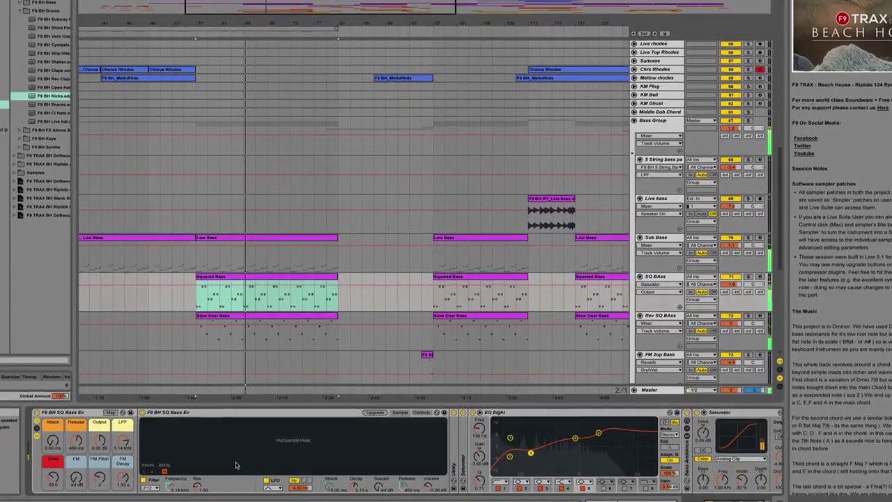
scroll(280, 421, "right", 3)
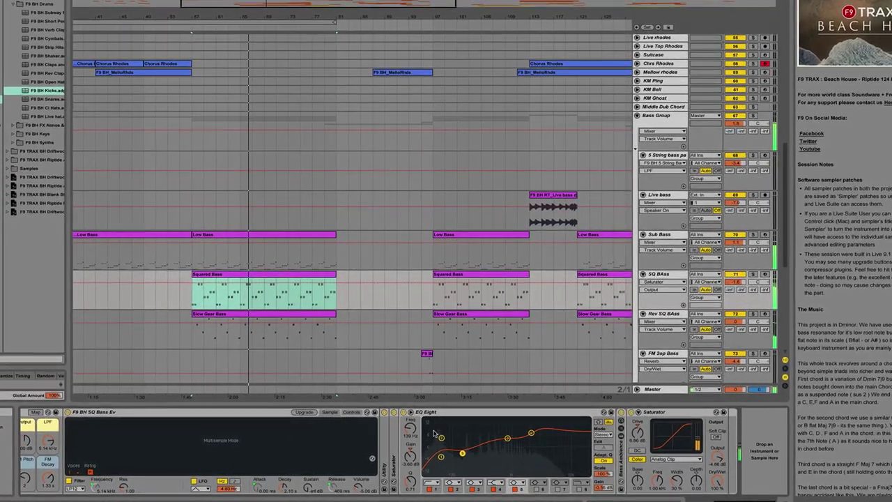
Step: Expand the folded Saturator and the Bass Ambience rack, and reduce the F9 BH SQ Bass Ev rack to its macro controls
double_click(394, 453)
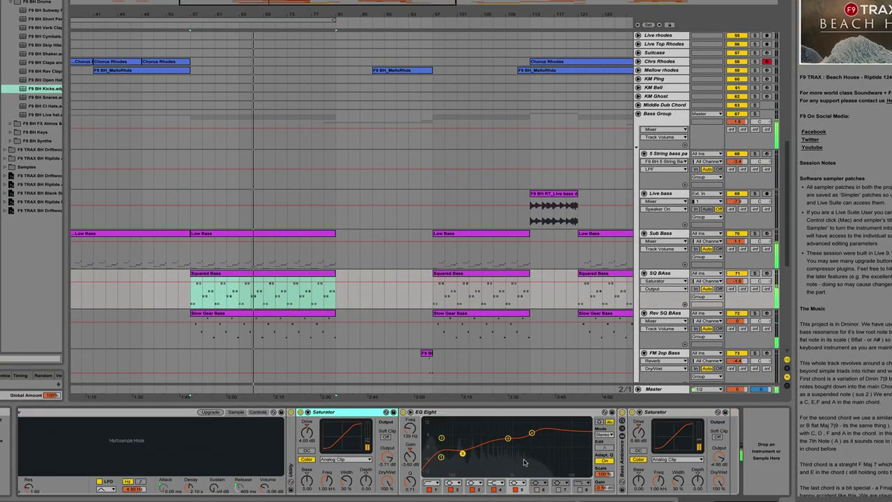
double_click(622, 446)
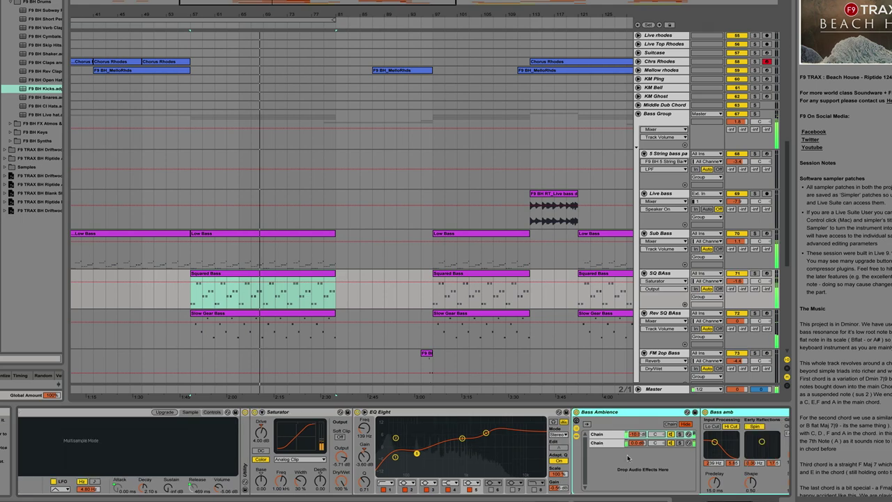
scroll(608, 456, "left", 5)
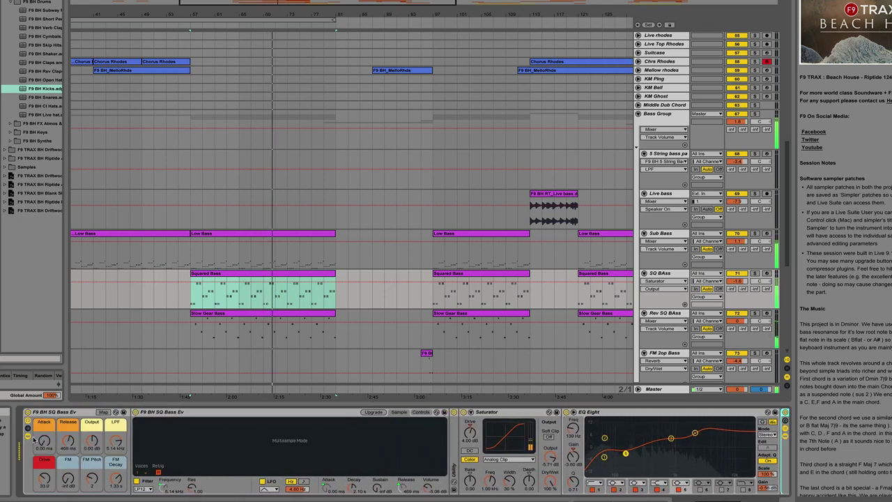
left_click(27, 436)
Step: Unfold all arrangement tracks at once, starting from a Melodic One shots track below the bass tracks
scroll(434, 318, "down", 3)
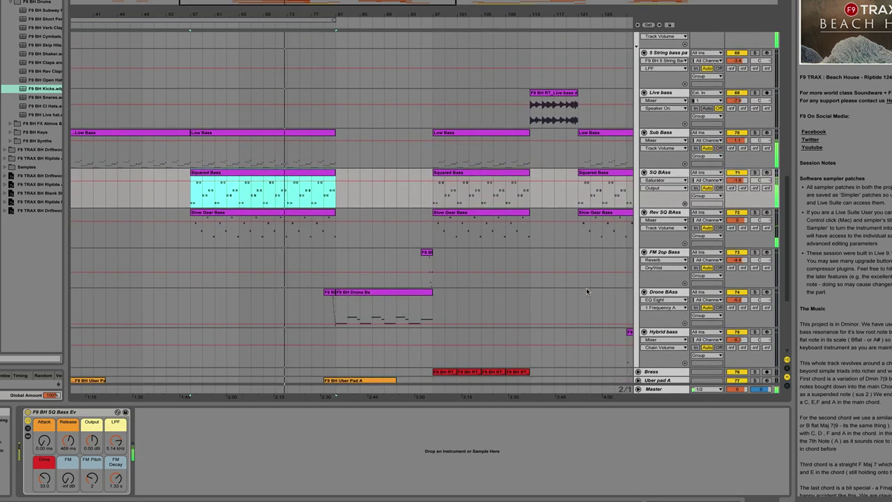
scroll(588, 292, "down", 4)
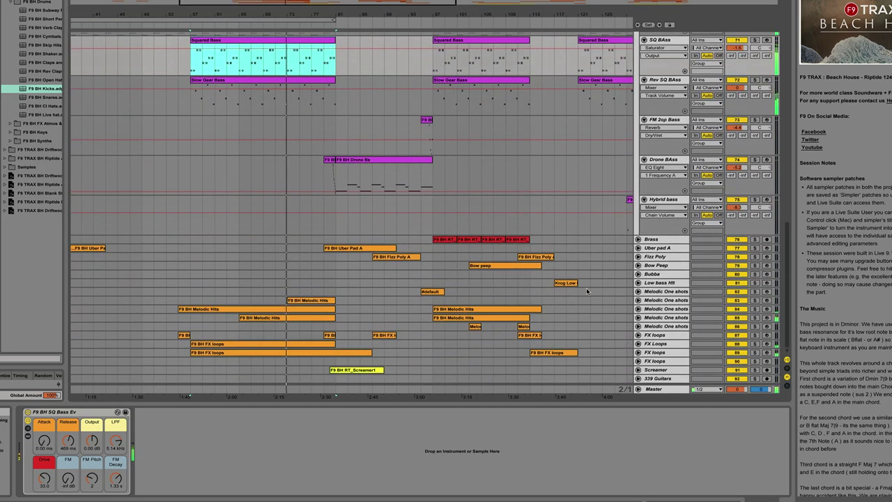
left_click(638, 300, "alt")
Step: Examine the note content of the Melodic One shots and FX loops clips and the Screamer audio clip at closer zoom
scroll(377, 282, "up", 2)
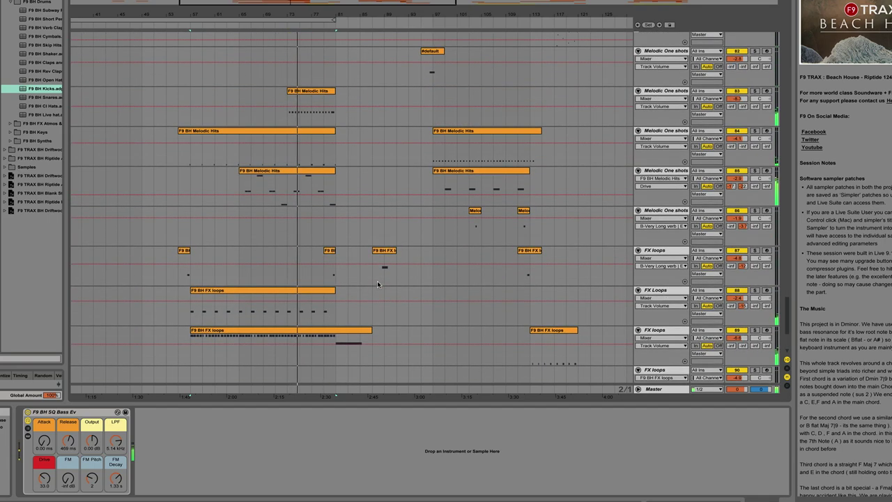
scroll(393, 257, "up", 4)
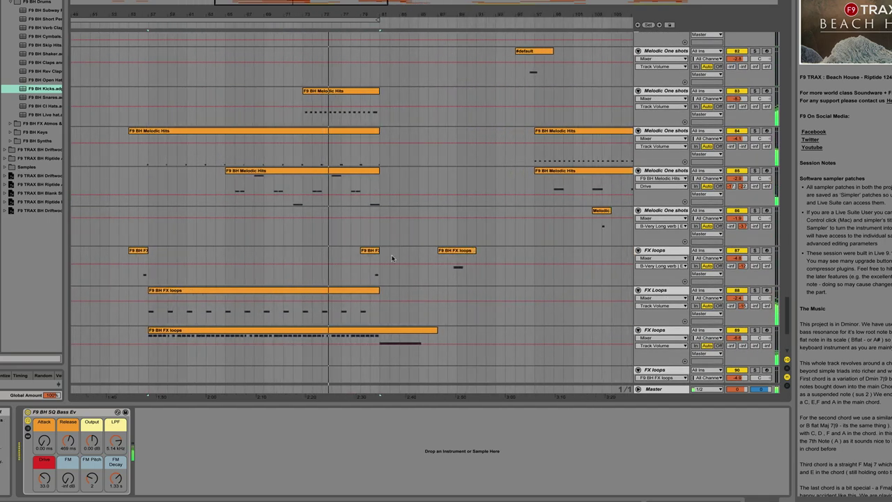
scroll(379, 258, "down", 1)
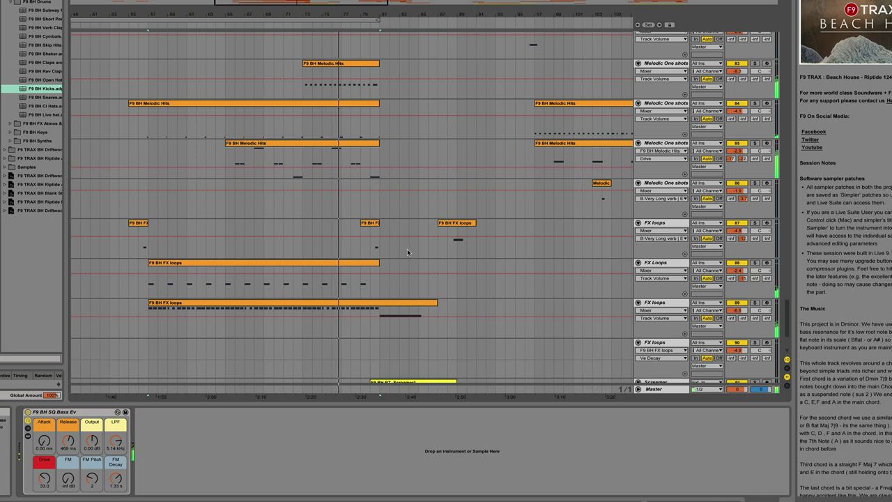
scroll(392, 253, "down", 1)
scroll(393, 254, "down", 1)
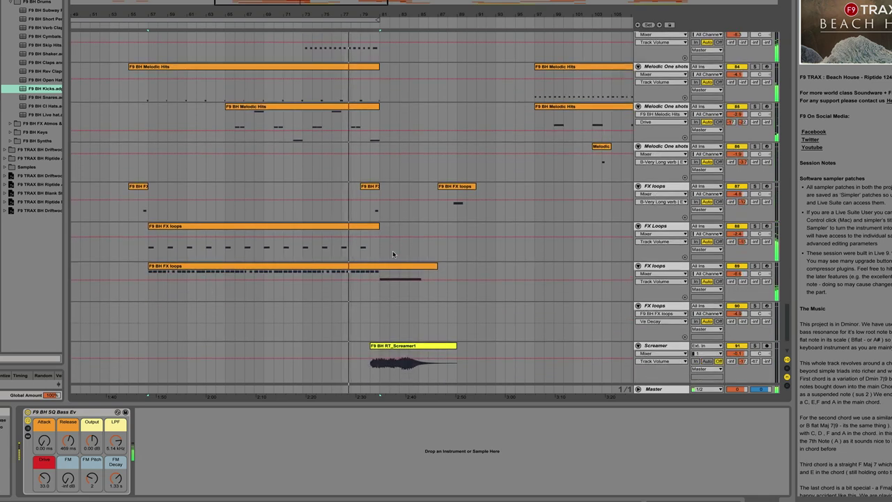
scroll(393, 253, "down", 1)
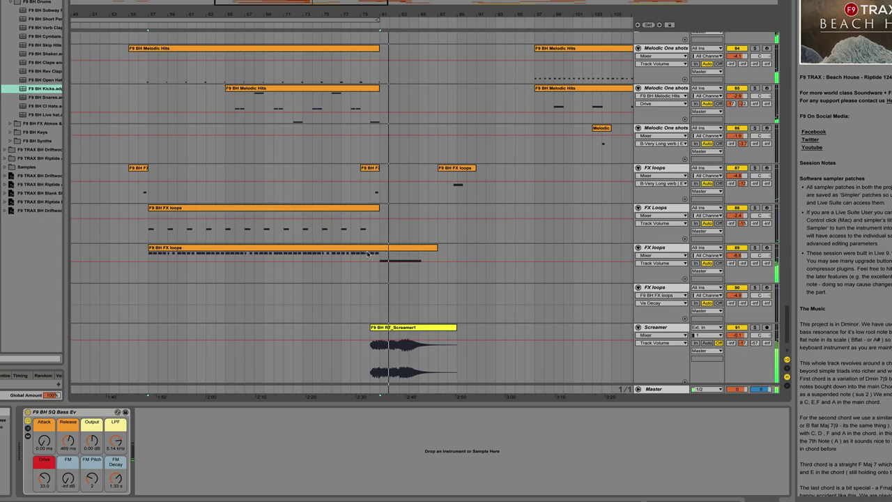
Step: Return to the drum tracks, widen the visible time range of the arrangement and fold all tracks at once
scroll(369, 253, "up", 10)
scroll(368, 253, "up", 10)
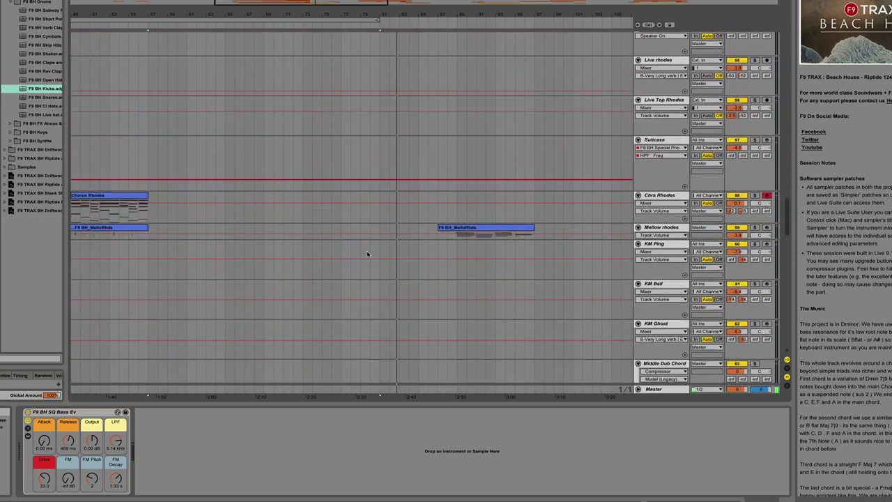
scroll(367, 252, "up", 12)
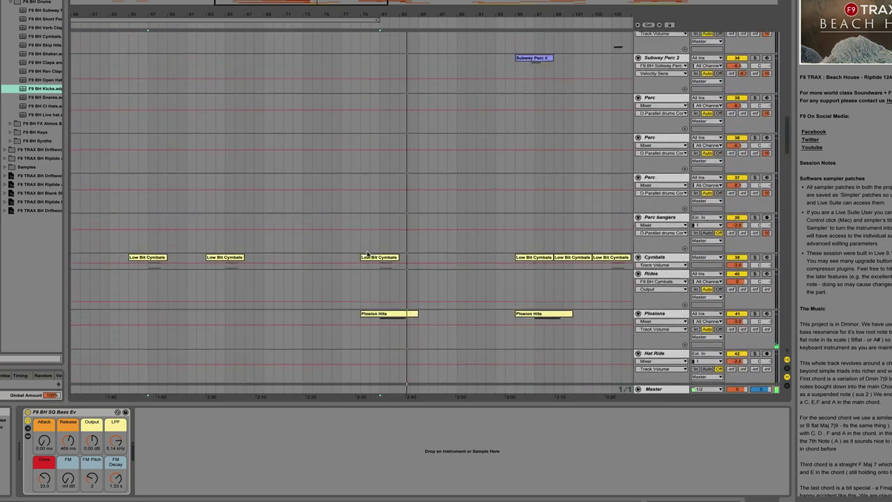
scroll(367, 253, "up", 1)
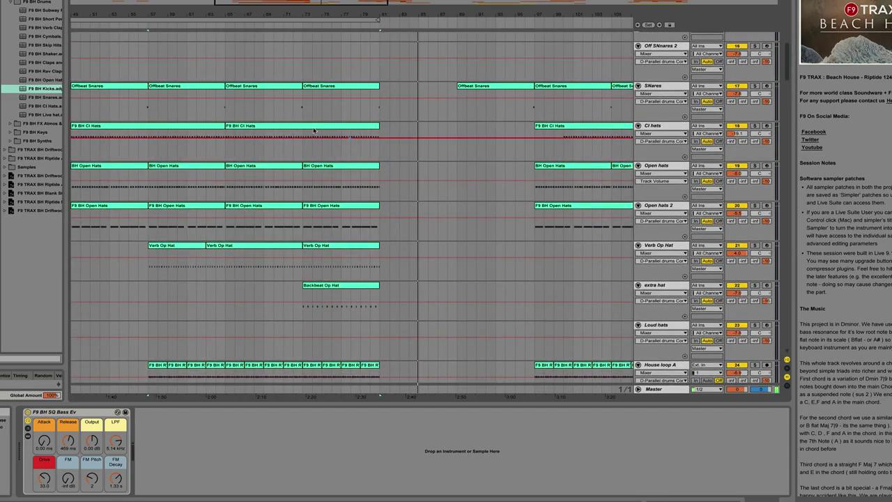
left_click_drag(390, 14, 568, 9)
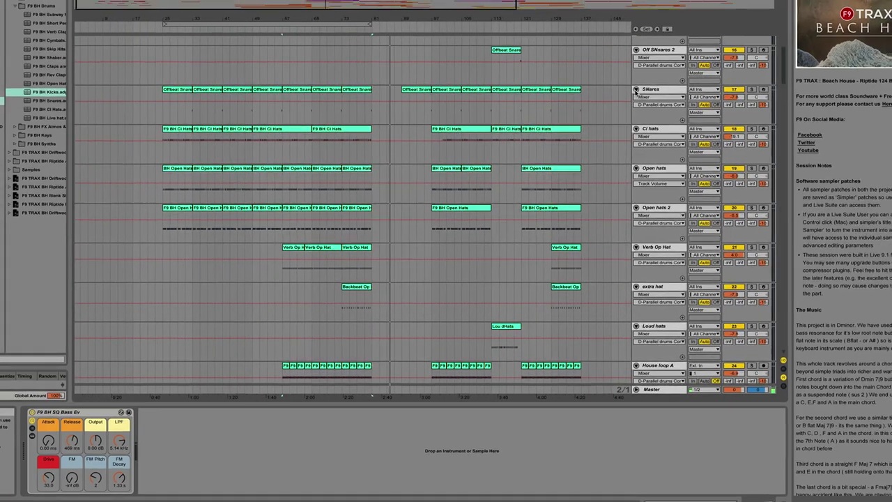
left_click(638, 86, "alt")
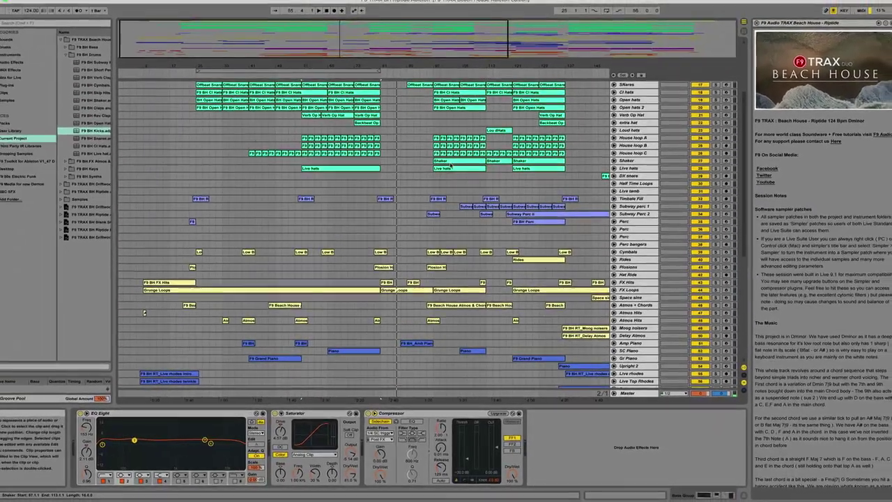
Step: Place the insert marker at bar 149 on the Half Time Loops track
scroll(450, 166, "right", 4)
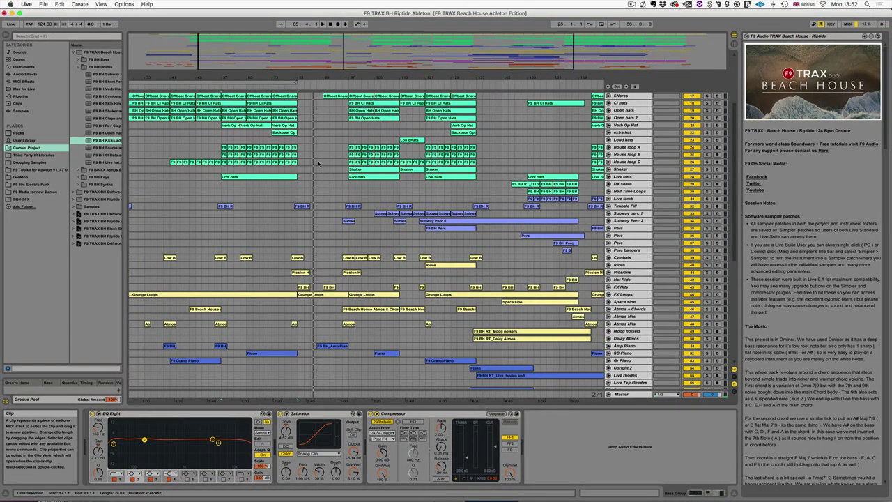
scroll(318, 163, "right", 4)
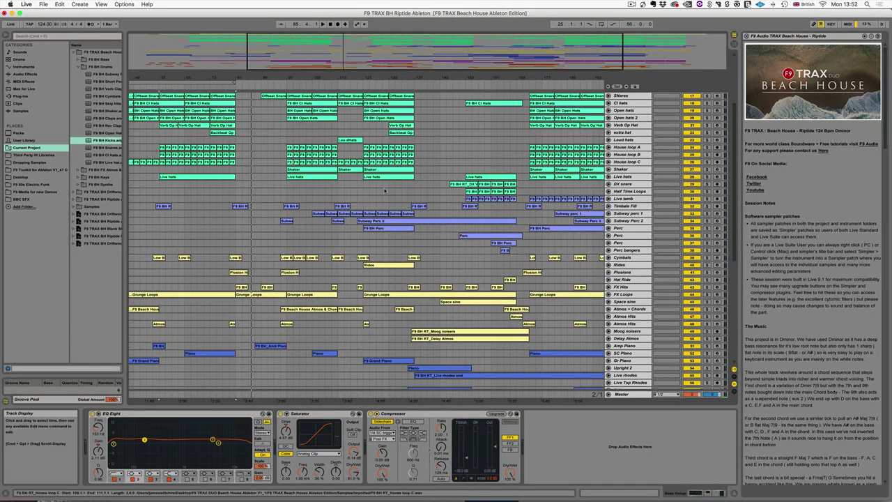
left_click(457, 195)
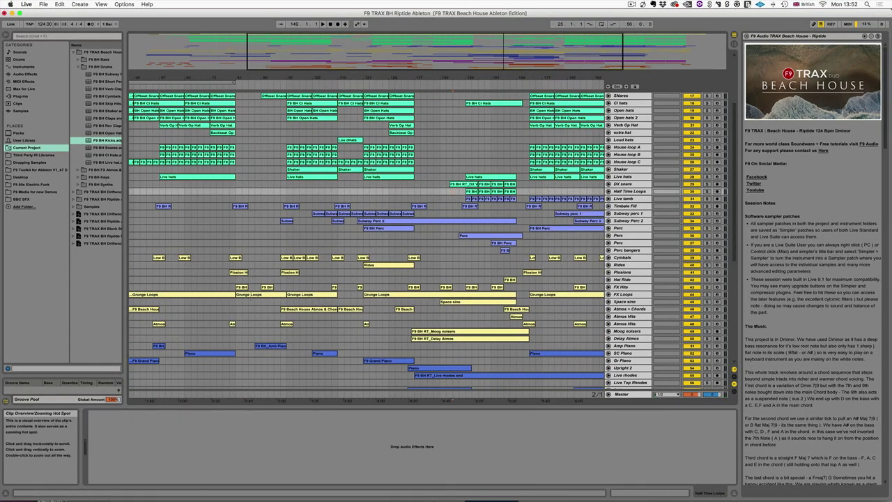
Step: Examine the clips from the drum tracks down to the Screamer track around bars 150 to 173 while the arrangement plays
scroll(429, 196, "right", 4)
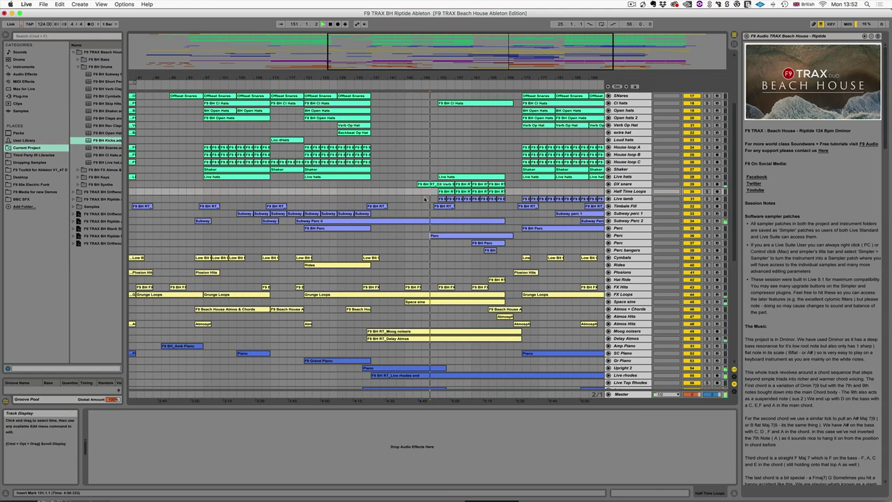
scroll(425, 200, "down", 7)
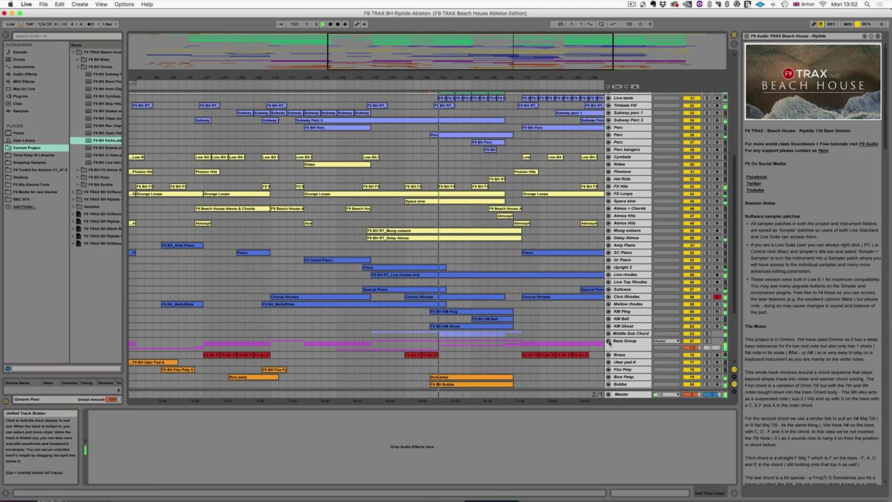
scroll(524, 333, "down", 5)
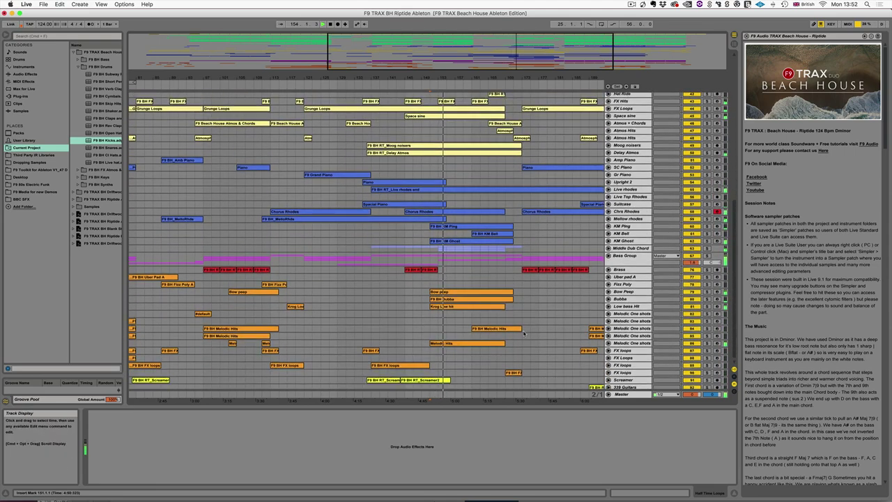
scroll(524, 333, "down", 1)
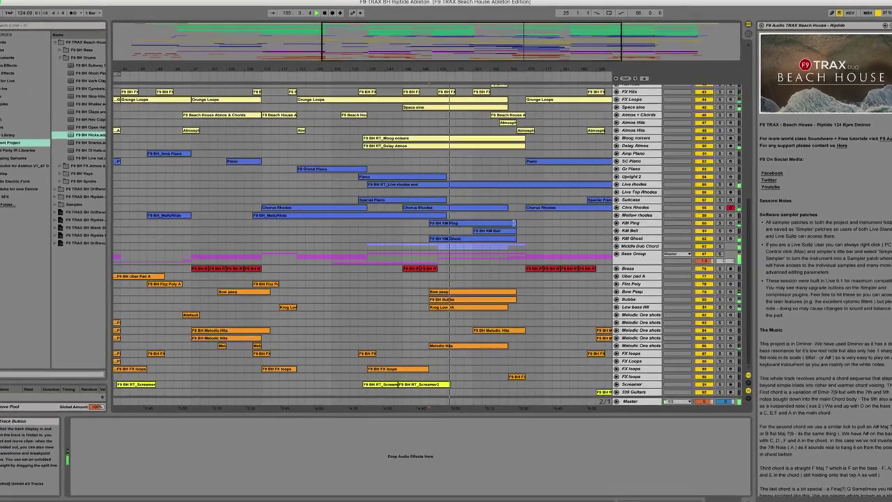
scroll(512, 225, "up", 4)
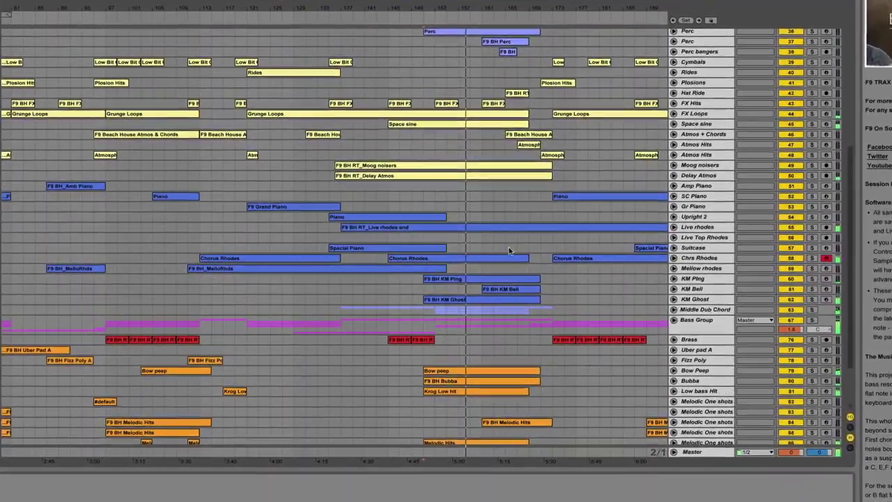
scroll(558, 277, "up", 5)
scroll(514, 249, "up", 2)
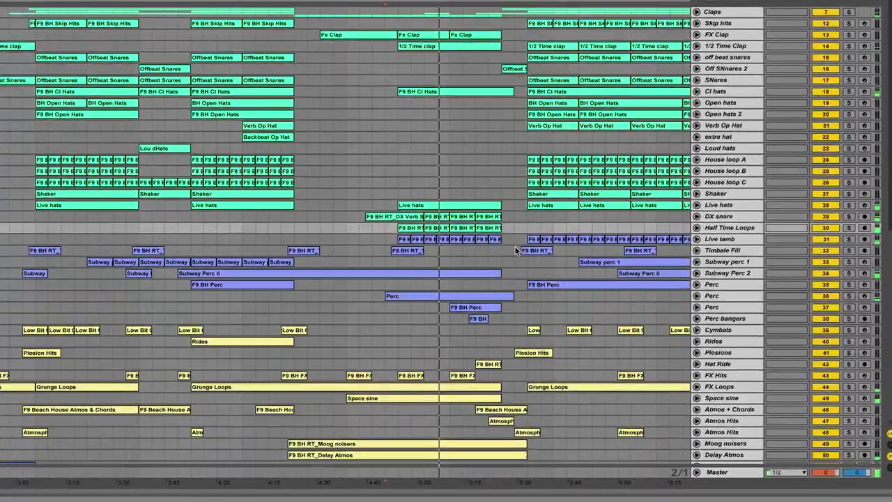
scroll(473, 169, "right", 2)
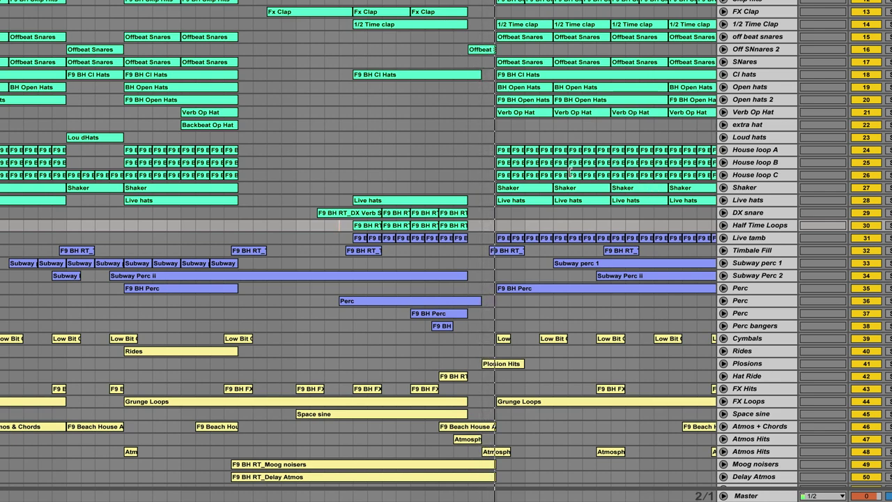
scroll(556, 171, "down", 5)
scroll(557, 171, "down", 10)
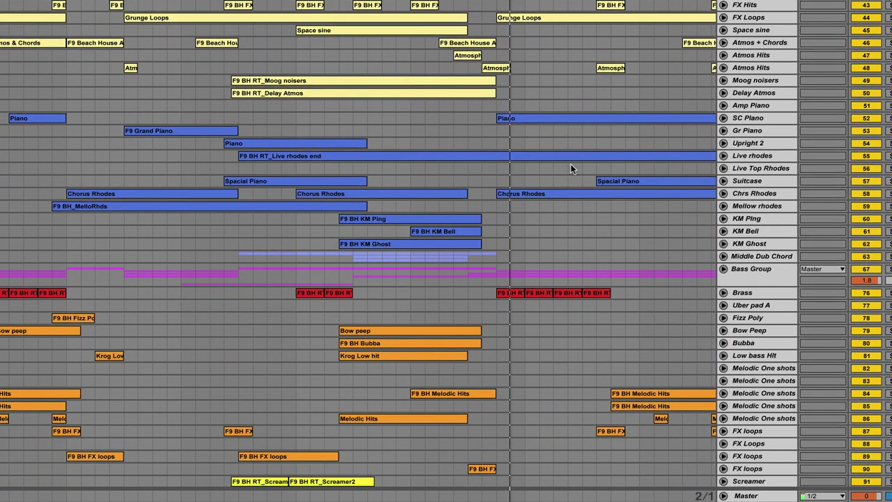
scroll(570, 163, "up", 20)
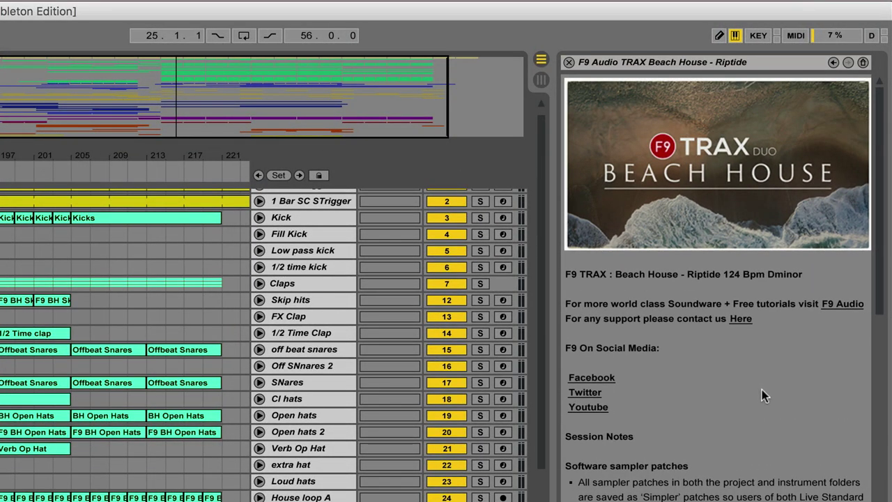
Step: Read the Riptide session notes, from the software sampler patches through the description of the music and its chords
scroll(707, 402, "down", 10)
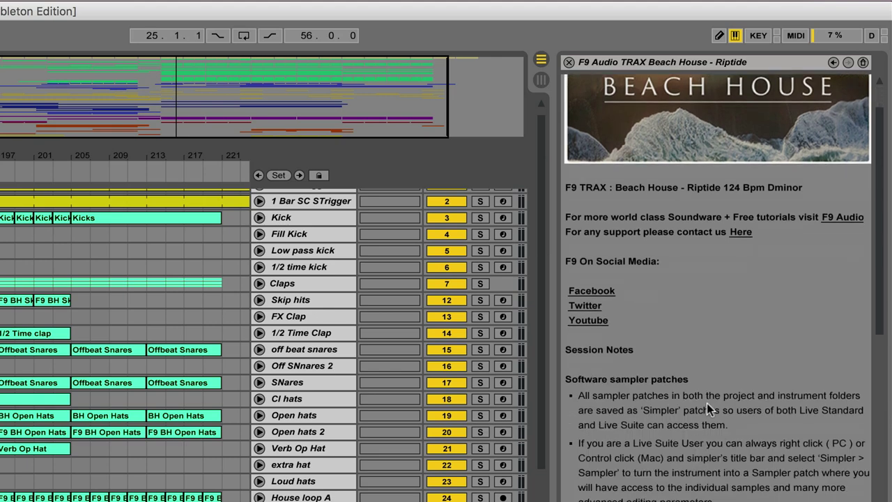
scroll(706, 402, "down", 3)
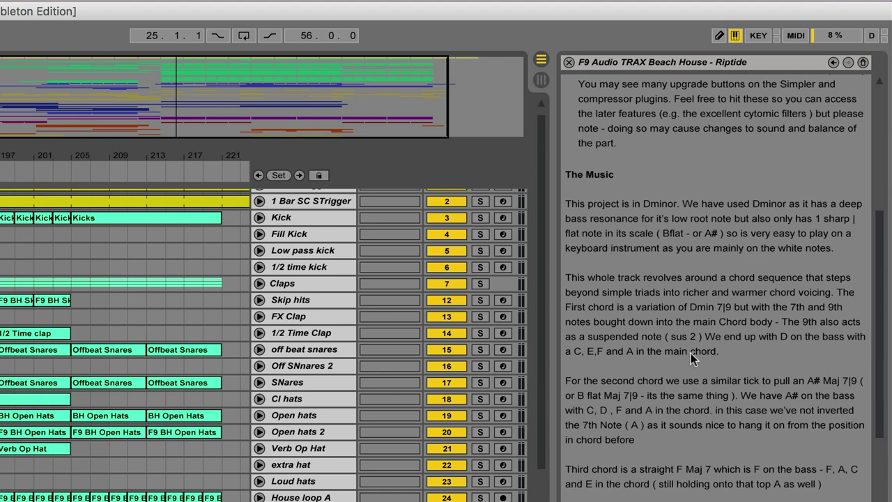
scroll(125, 345, "up", 1)
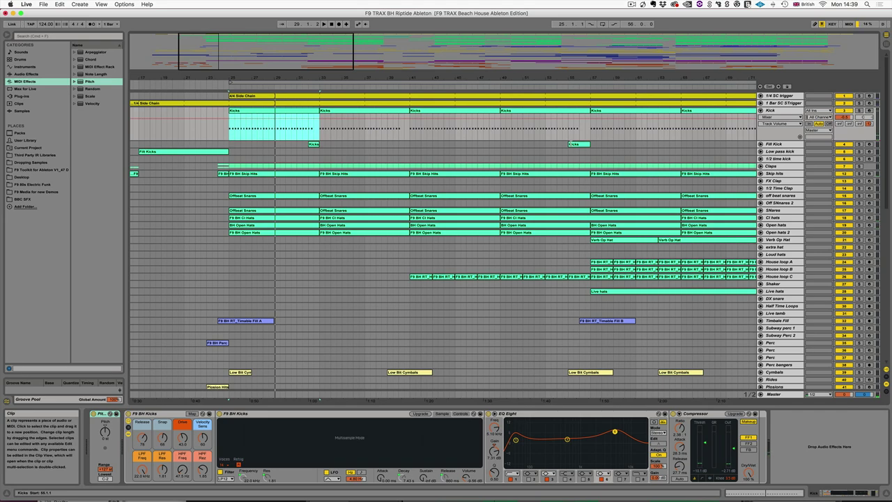
Step: Place the insert marker at bar 57 on the Kick track and play the arrangement from there
scroll(537, 135, "right", 5)
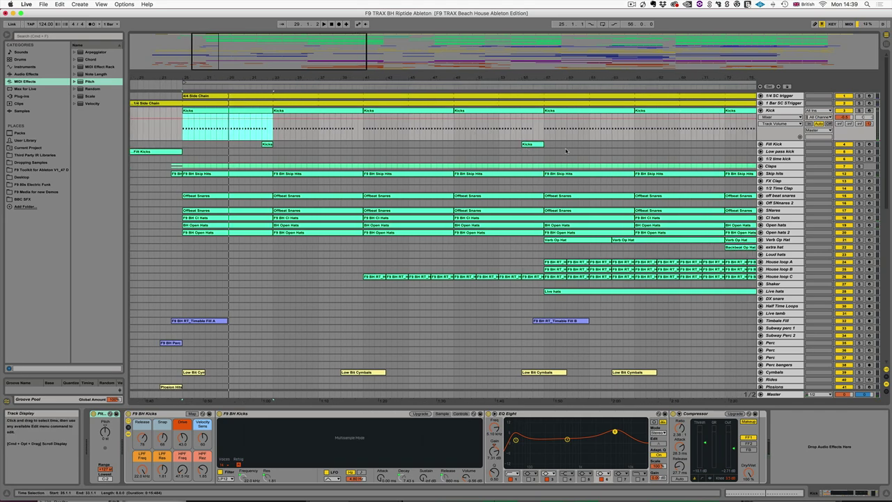
left_click(537, 136)
key("space")
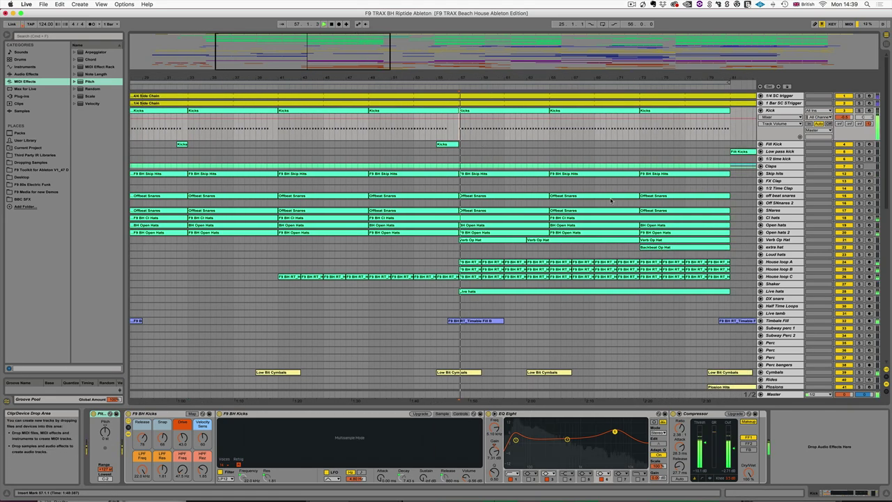
Step: Solo the House loop A, B and C tracks together to listen to them, and unsolo them again
left_click(779, 261)
left_click(785, 277, "shift")
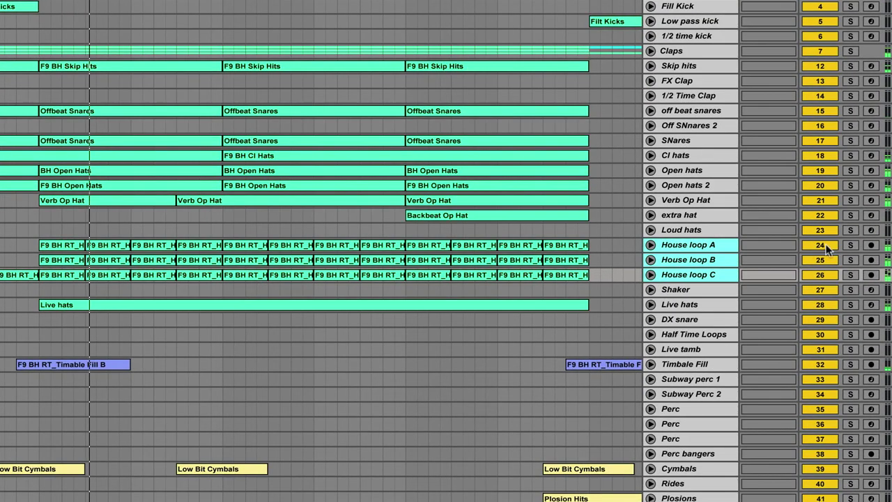
left_click(850, 246)
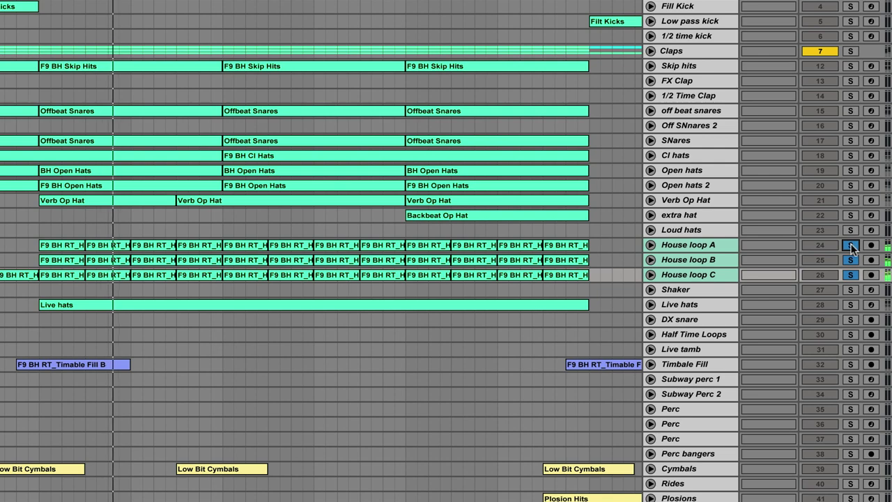
left_click(851, 246)
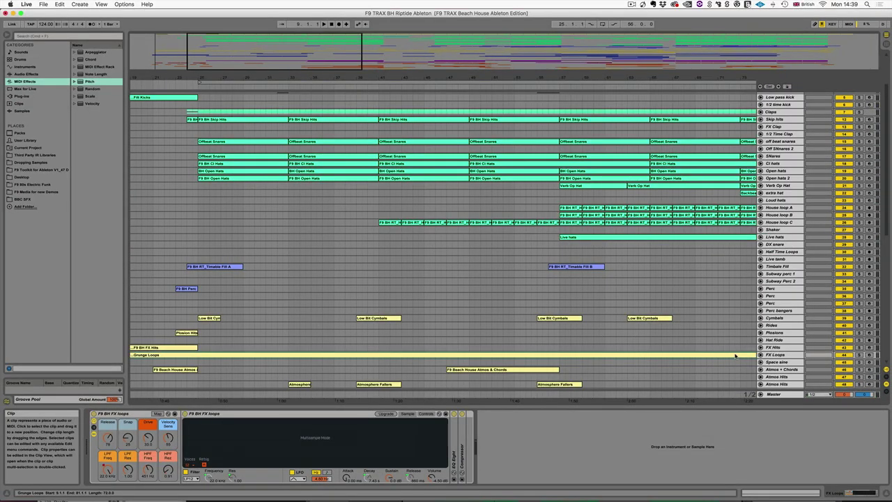
Step: Unfold the FX Loops track and set its volume to -8.0 while it is temporarily soloed
left_click(760, 354)
left_click(126, 373)
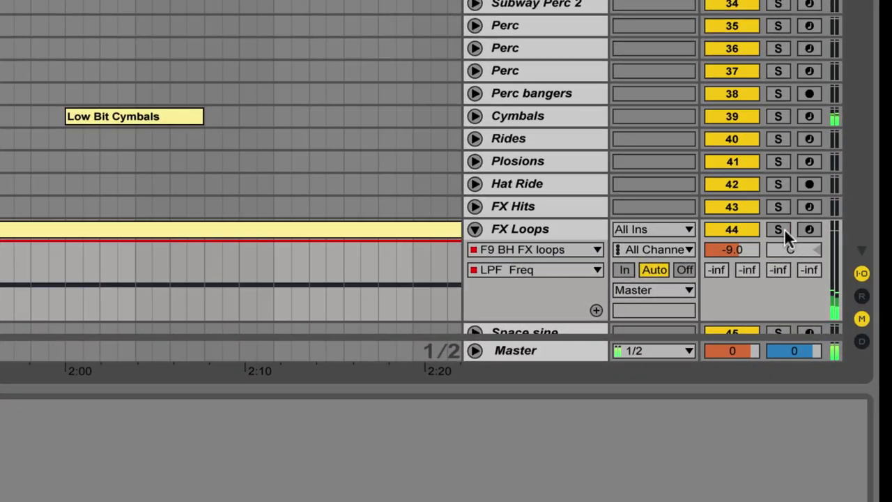
left_click(790, 247)
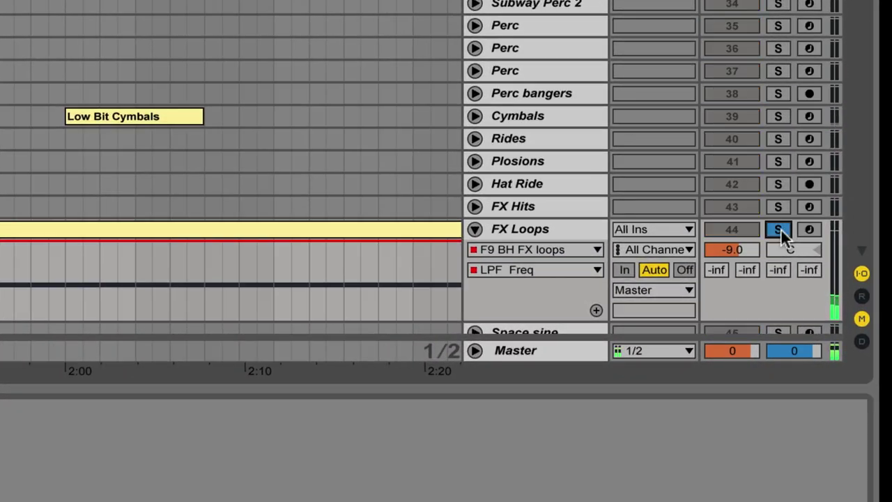
left_click_drag(745, 249, 744, 241)
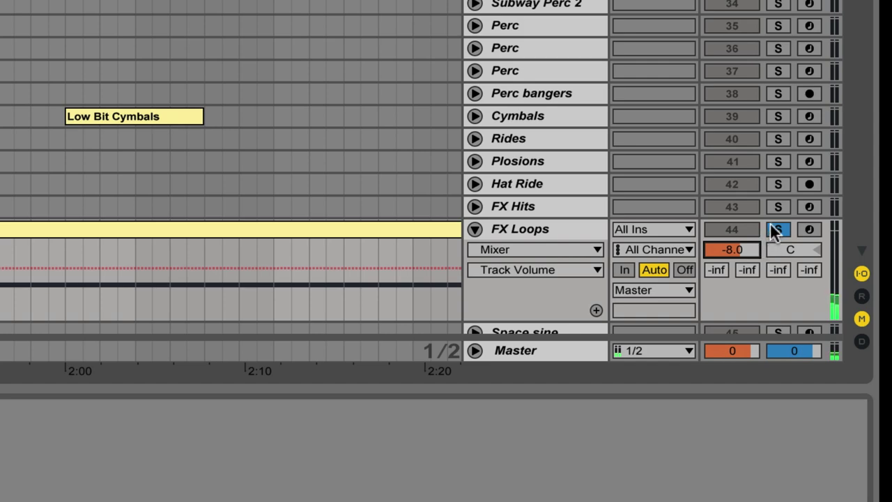
left_click(775, 231)
Step: Unfold the 1 Bar SC STrigger and 1/4 SC trigger tracks and select the 1/4 SC trigger track
scroll(775, 232, "up", 5)
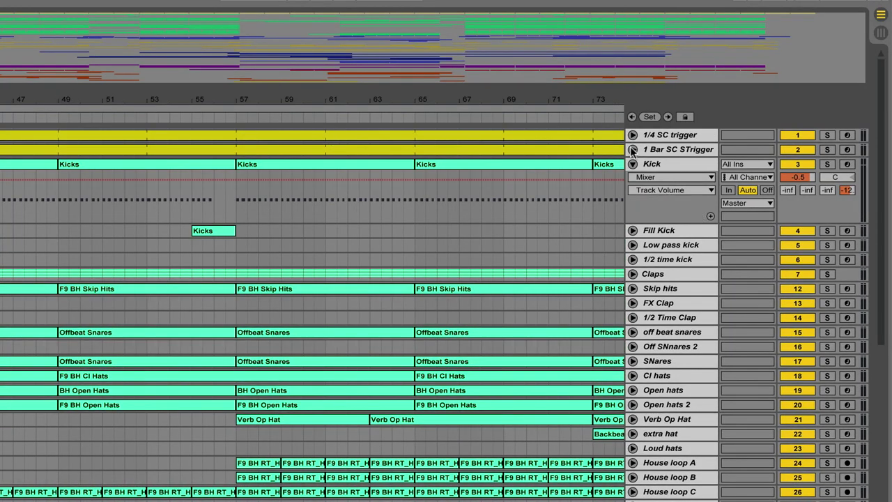
left_click(633, 149)
left_click(633, 134)
left_click(660, 136)
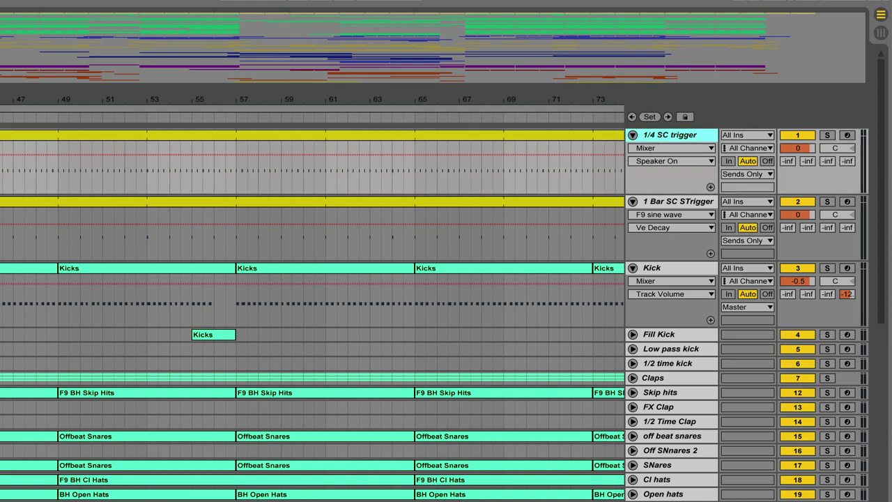
double_click(487, 136)
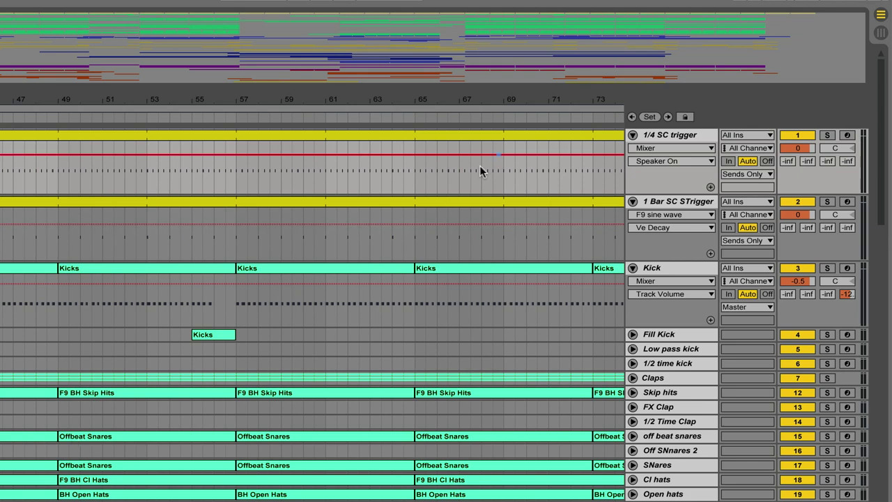
left_click(683, 140)
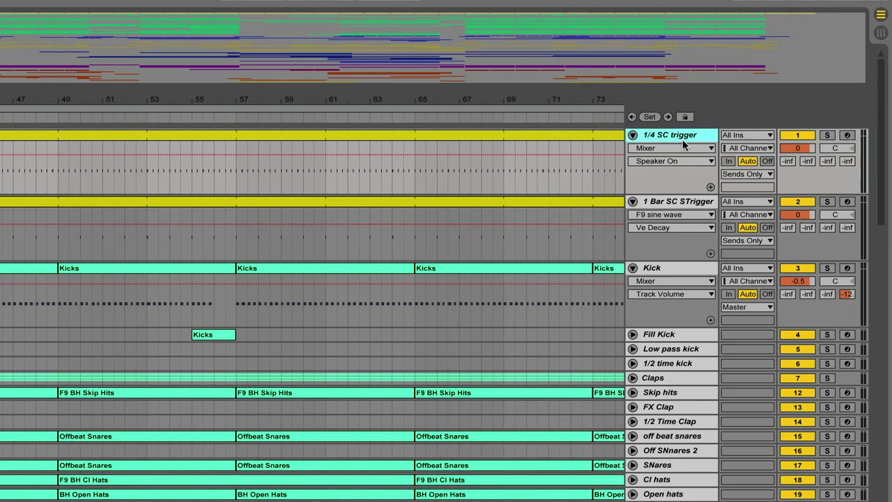
Step: Route the output of the 1/4 SC trigger track to Master and play back its side-chain notes
left_click(746, 174)
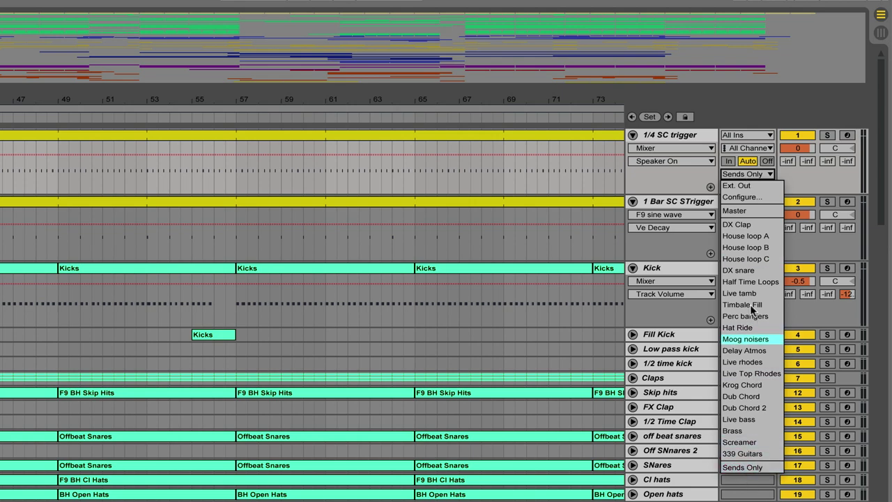
left_click(672, 131)
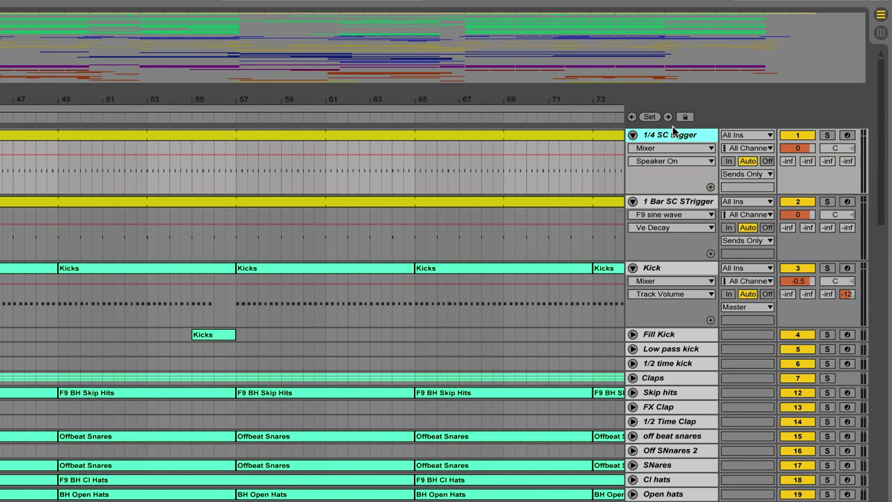
left_click(746, 175)
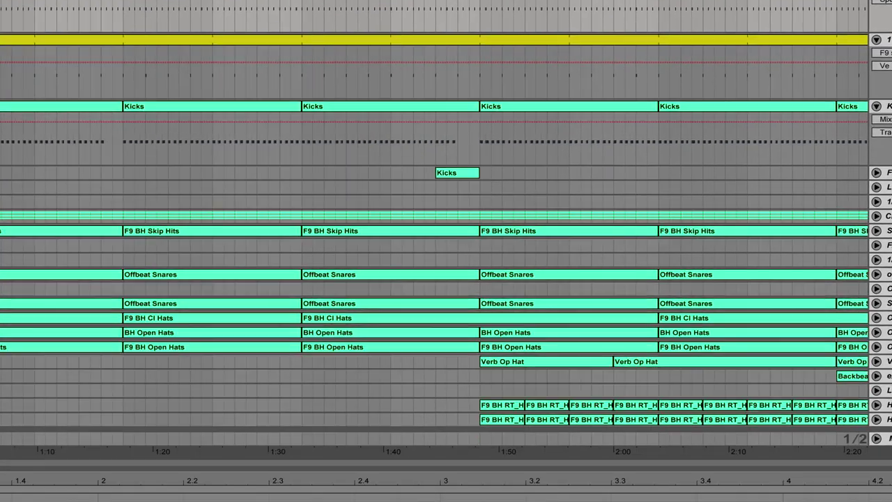
key("space")
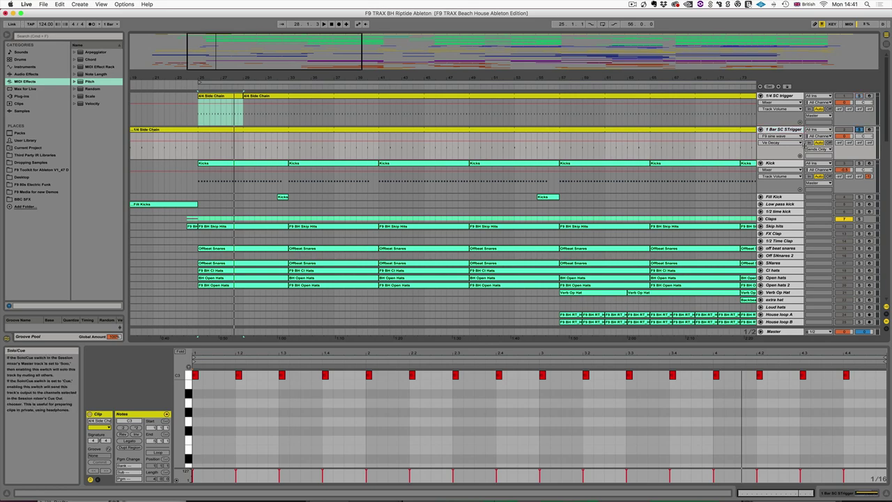
Step: Show the output routing choices of the 1 Bar SC STrigger track
left_click(817, 149)
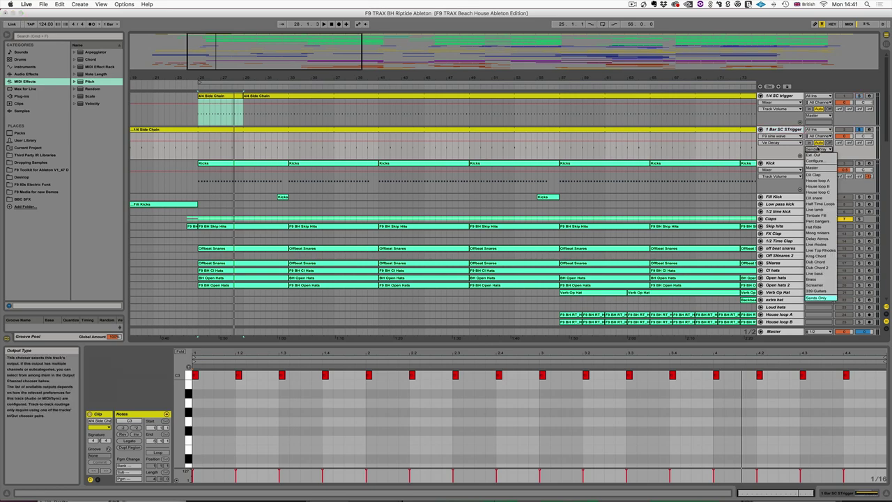
left_click(199, 137)
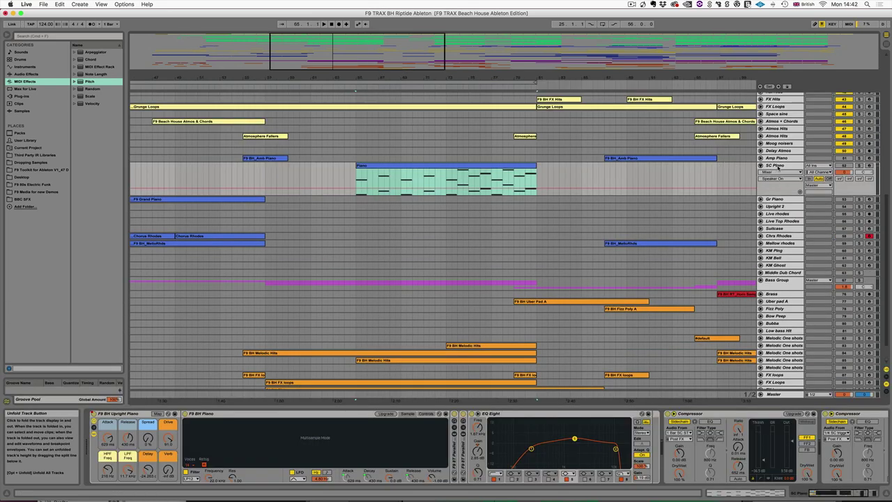
Step: Activate and solo the SC Piano track, and play its Piano clip
left_click(843, 166)
left_click(474, 166)
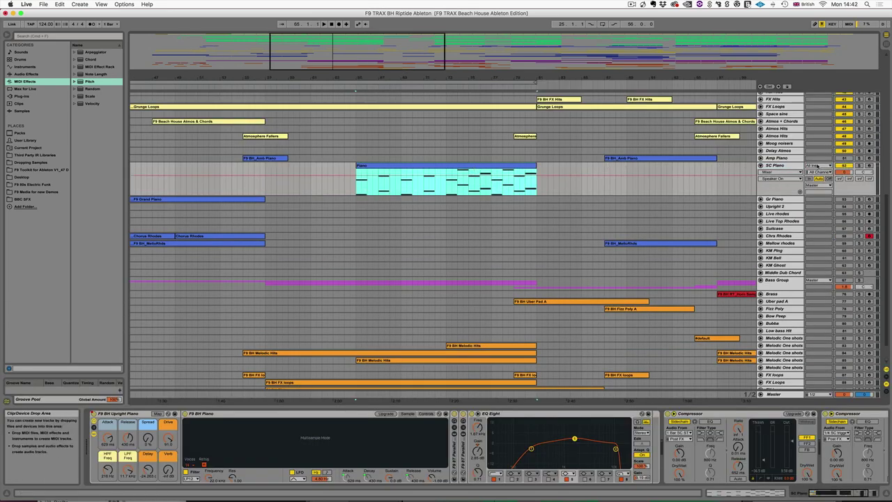
left_click(776, 165)
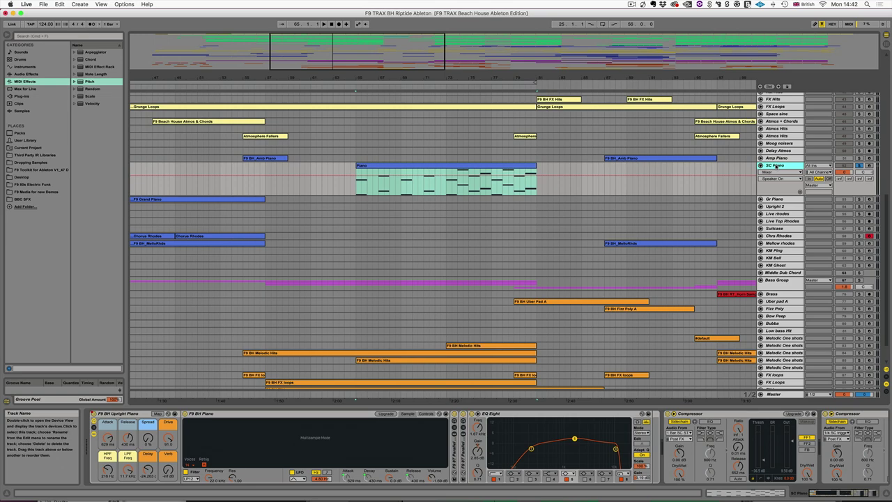
key("space")
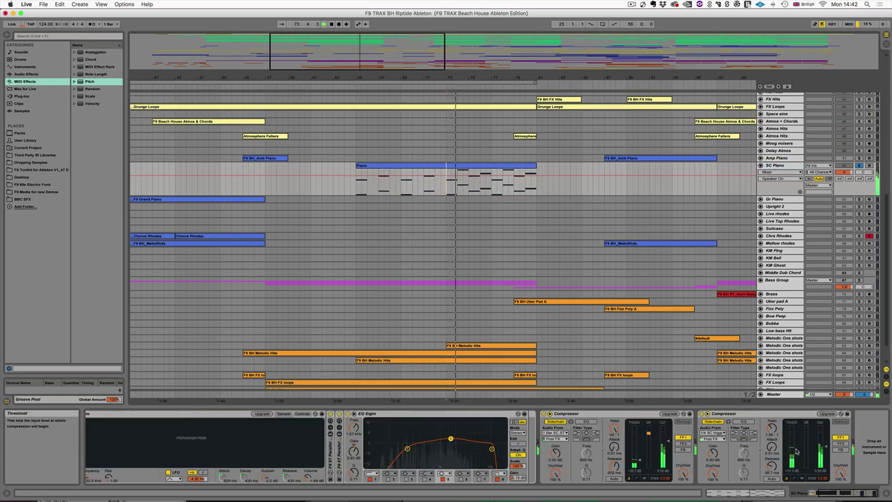
Step: Select the first Compressor in the SC Piano device chain and replay the section with the track unsoloed
left_click(589, 413)
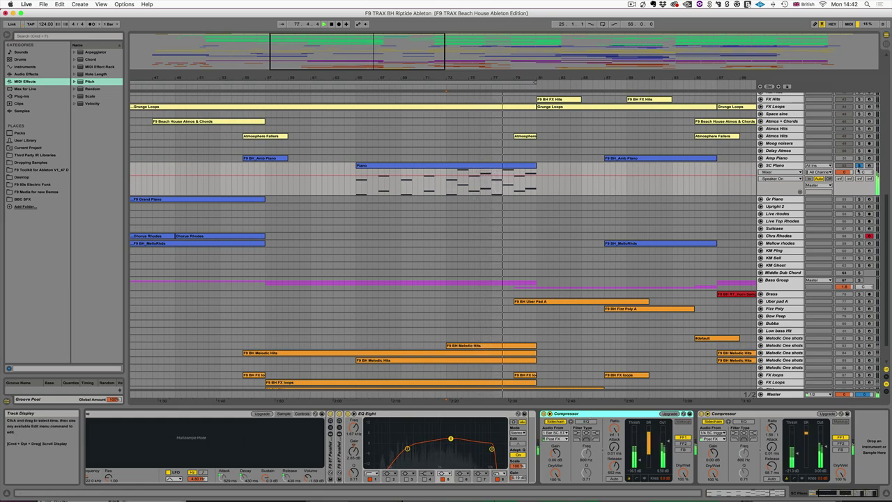
key("space")
key("space")
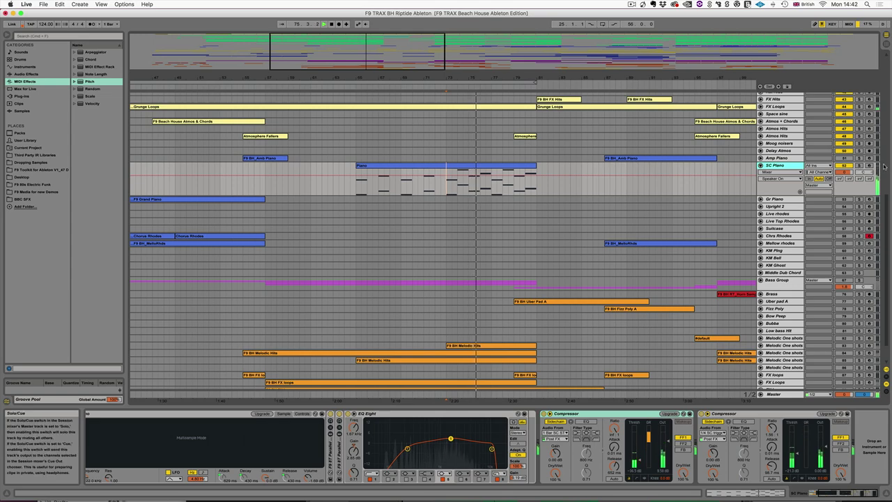
Step: Show the threshold automation of the second Compressor and solo the SC Piano track
left_click(802, 461)
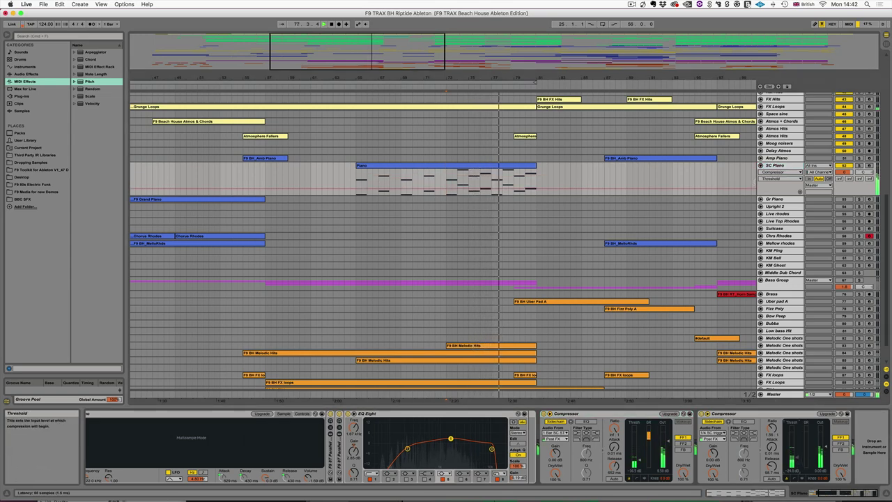
left_click(793, 166)
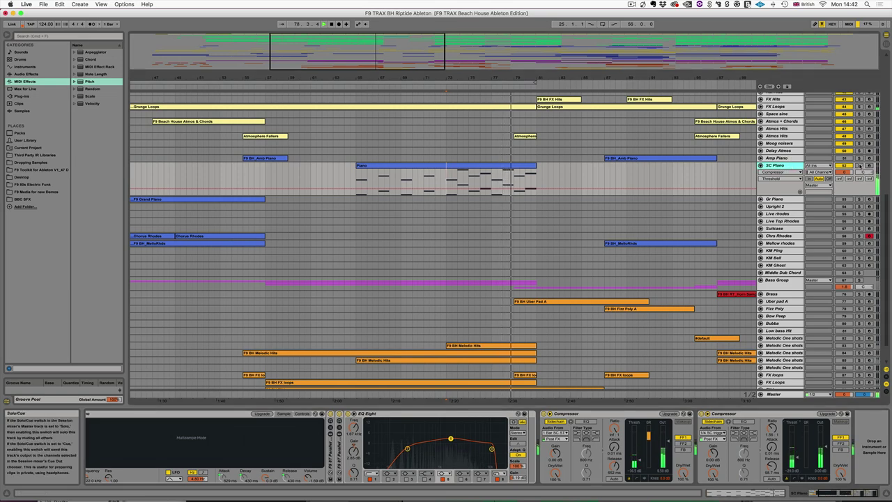
left_click(859, 166)
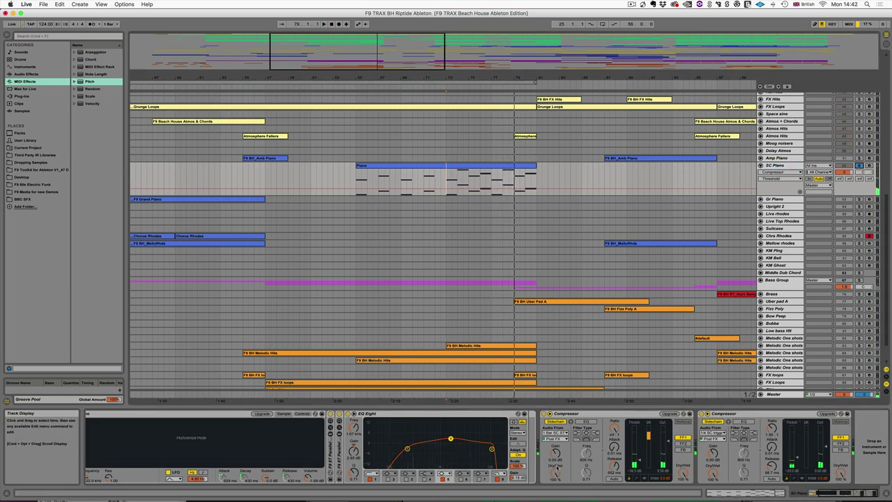
Step: Select the two side-chained Compressors of the SC Piano in turn, and play the soloed section to watch the first one's gain reduction
left_click(625, 416)
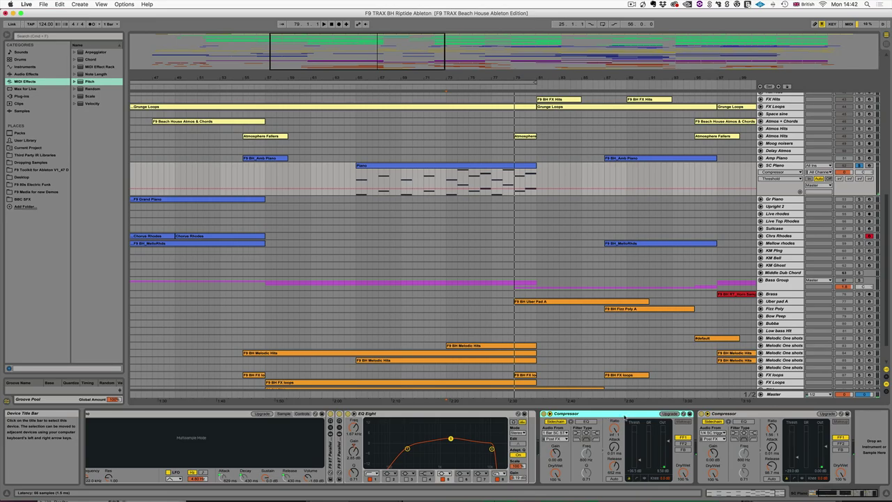
left_click(758, 416)
left_click(589, 414)
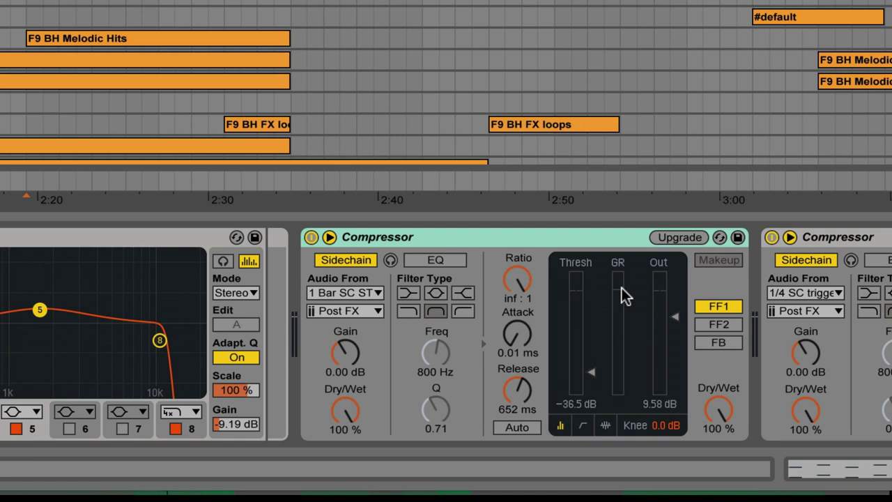
key("space")
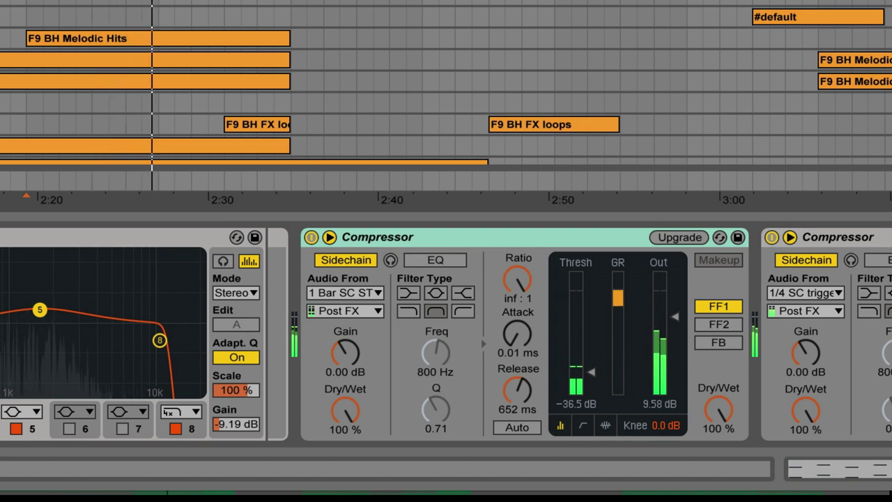
Step: On the second Compressor, set the ratio to 1.64 : 1 and try a threshold of -59.6 dB before raising it again
left_click(853, 237)
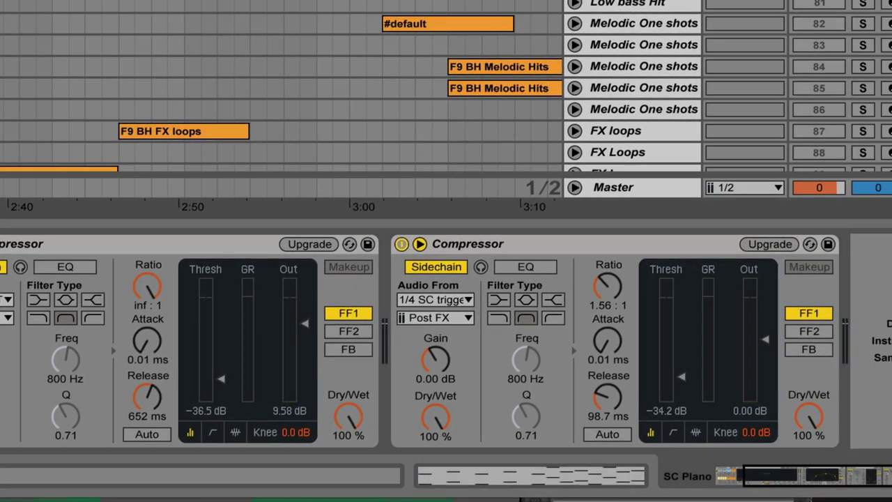
left_click(526, 240)
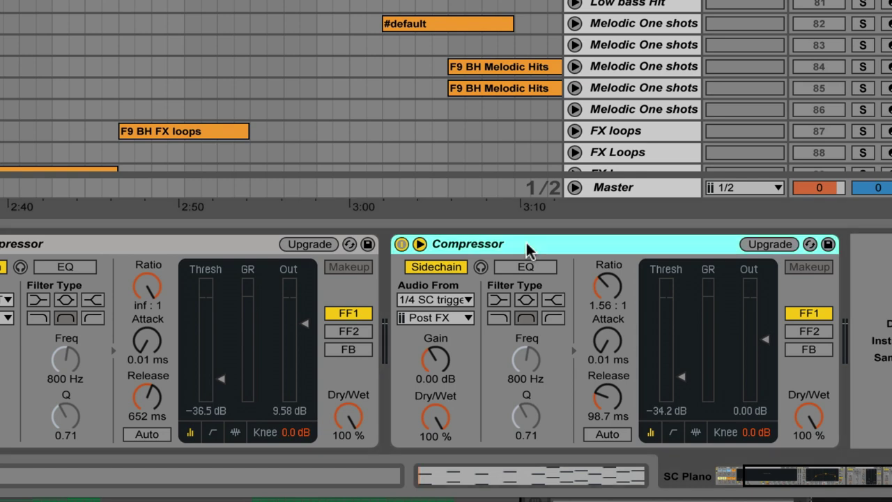
left_click_drag(677, 378, 677, 395)
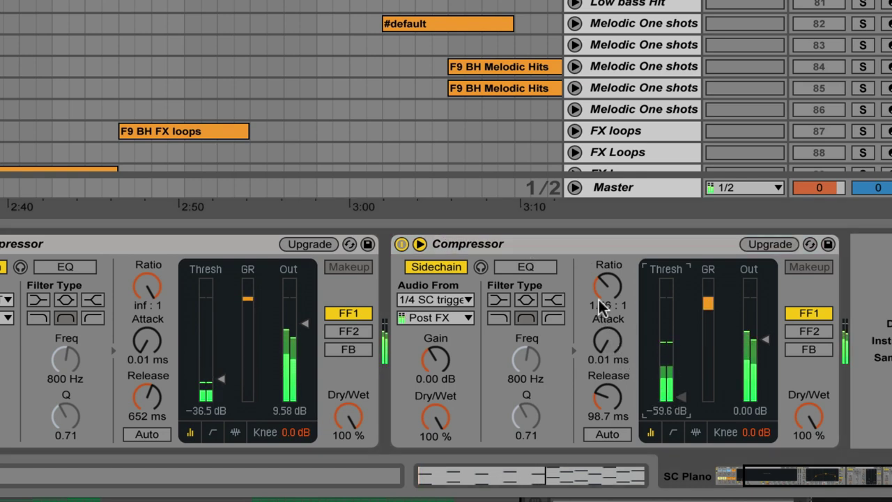
left_click_drag(597, 302, 597, 296)
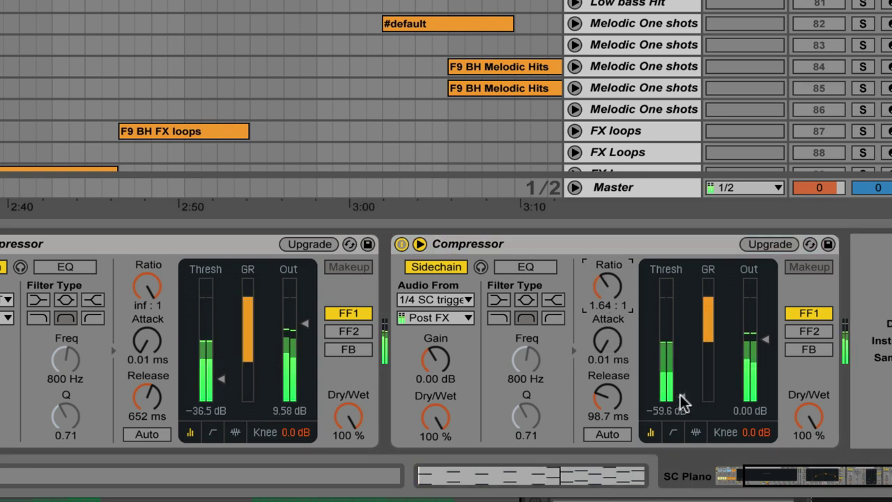
mouse_move(683, 398)
left_mouse_down()
mouse_move(683, 368)
mouse_move(683, 399)
mouse_move(688, 388)
left_mouse_up()
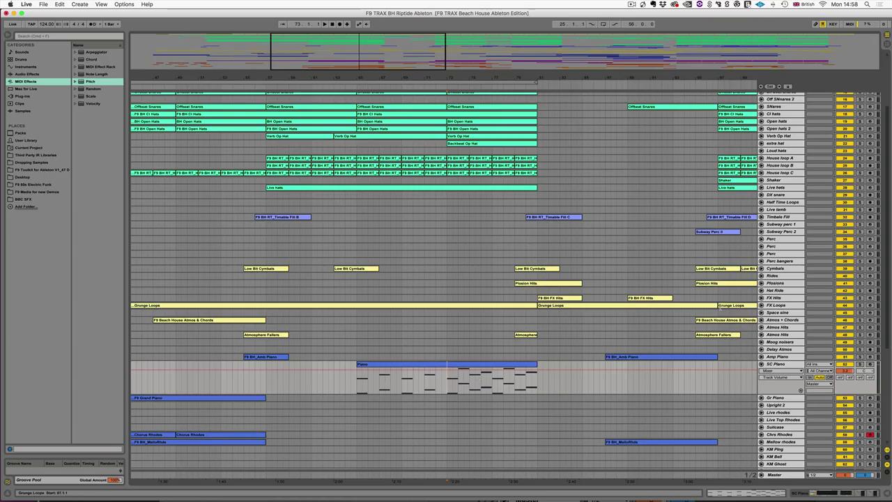
Step: Play the arrangement from bar 73, comparing the soloed SC Piano with the full mix
key("space")
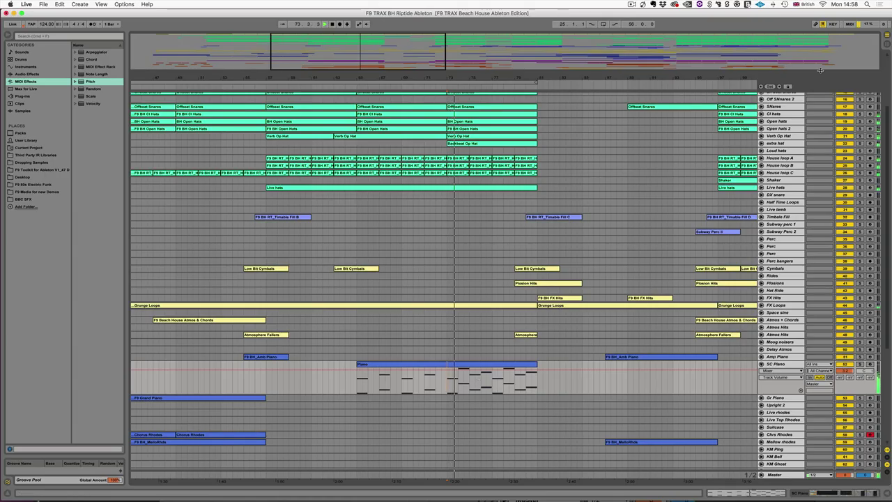
left_click_drag(371, 48, 370, 83)
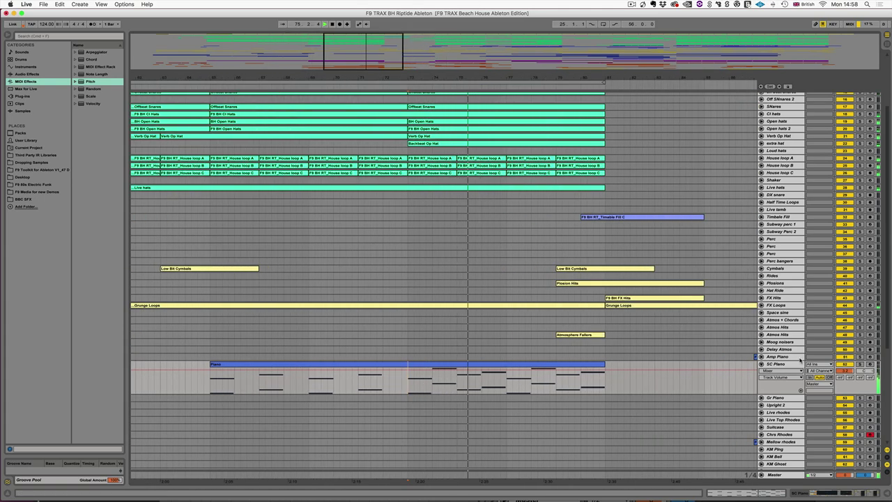
left_click(859, 364)
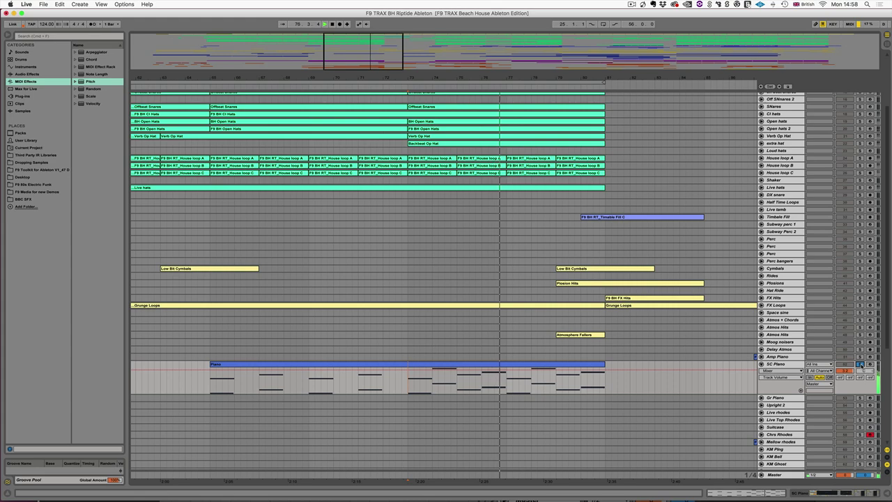
left_click(860, 364)
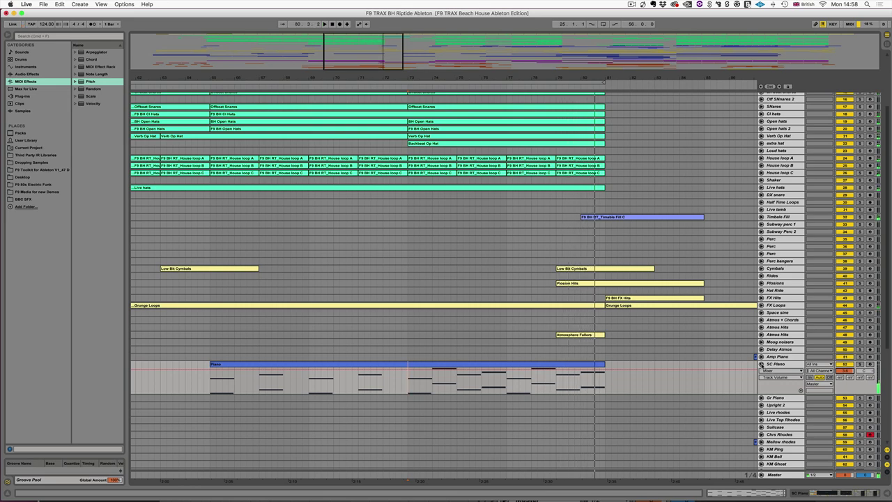
Step: Select and solo the Kick track, and play it back with its F9 BH Kicks device chain in view
scroll(487, 318, "up", 5)
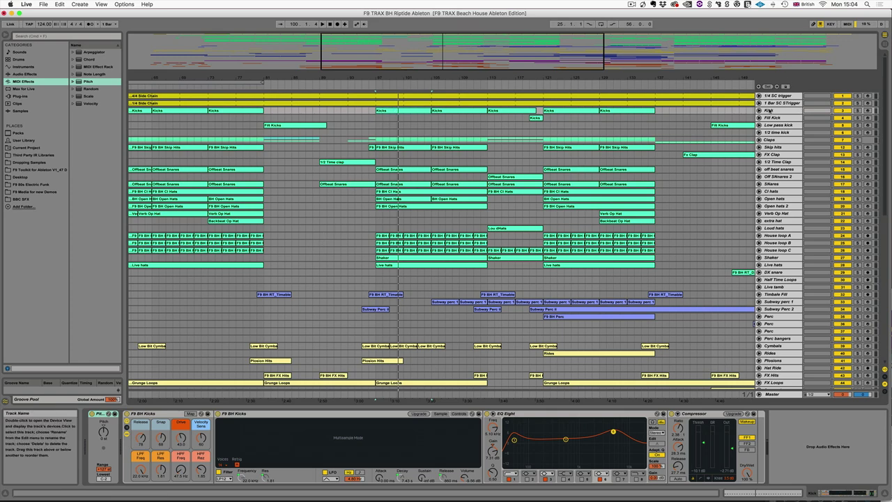
left_click(770, 110)
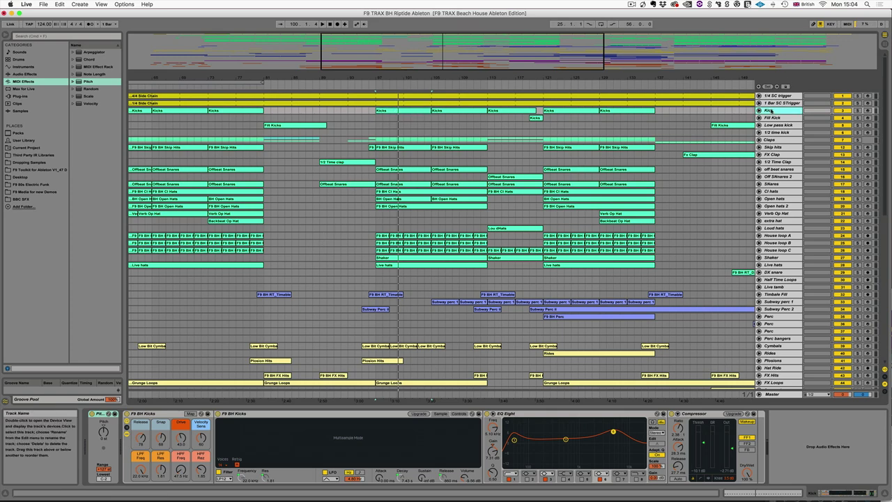
left_click(860, 111)
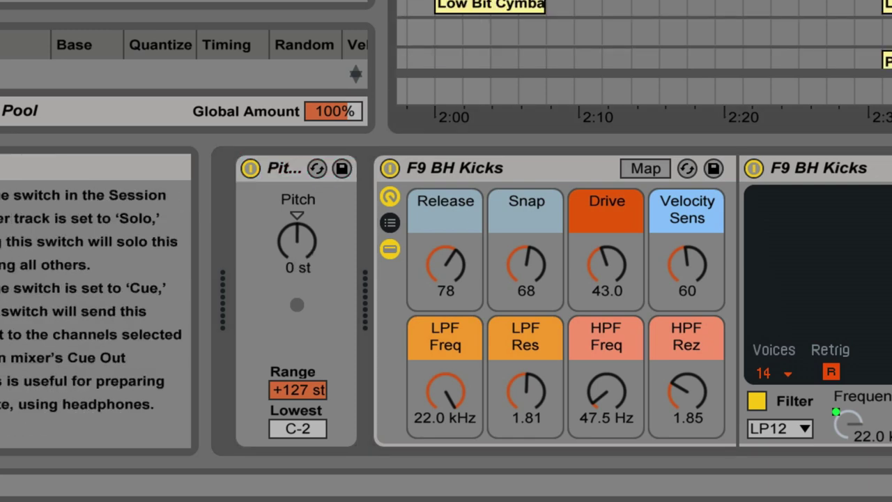
key("space")
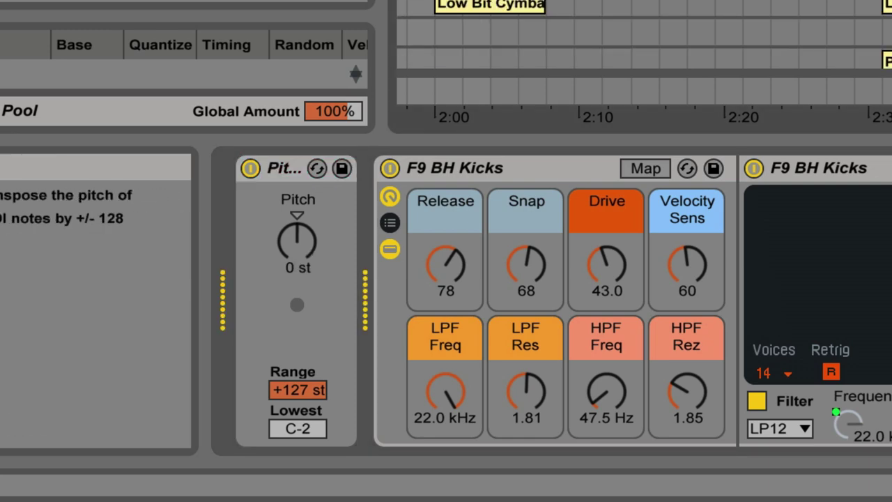
Step: Transpose the playing kicks upwards in semitone steps with the Pitch device, starting at +1 st
left_click_drag(312, 241, 312, 237)
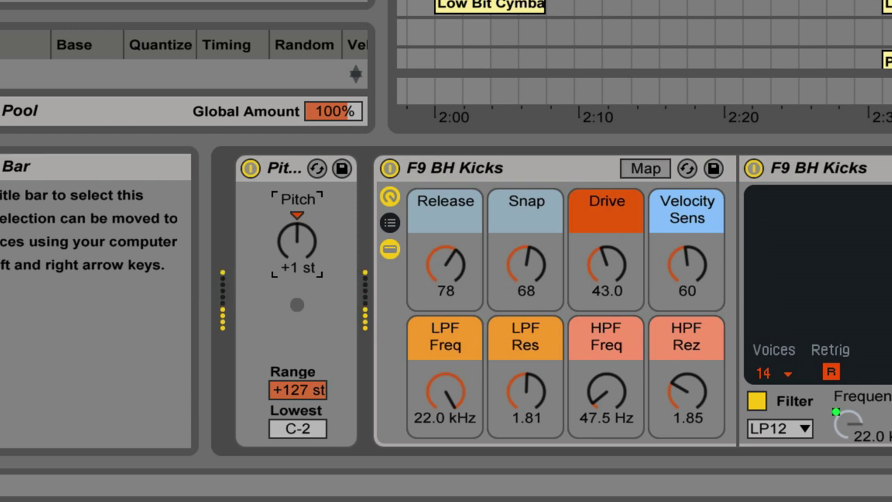
key("Up")
key("Up")
key("Up")
key("Up")
key("Up")
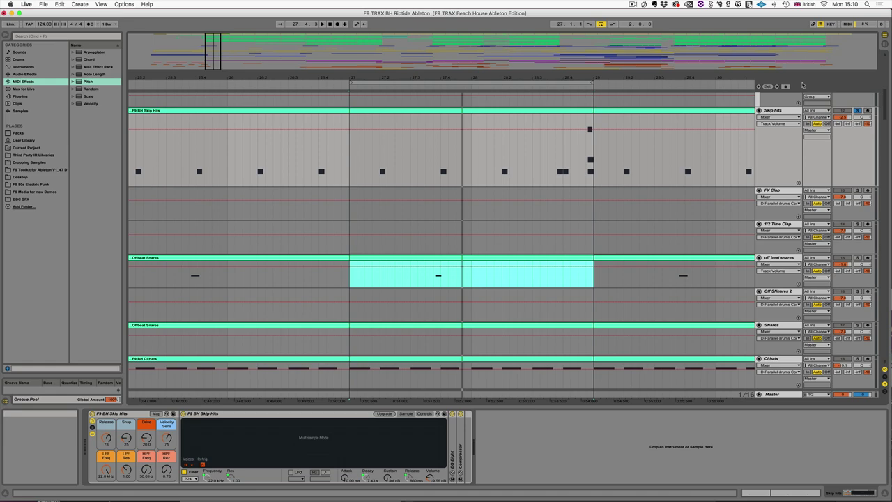
Step: Solo the off beat snares alongside the Skip hits, compare the two tracks' device chains, and play the loop from bar 27
left_click(775, 110)
left_click(789, 257)
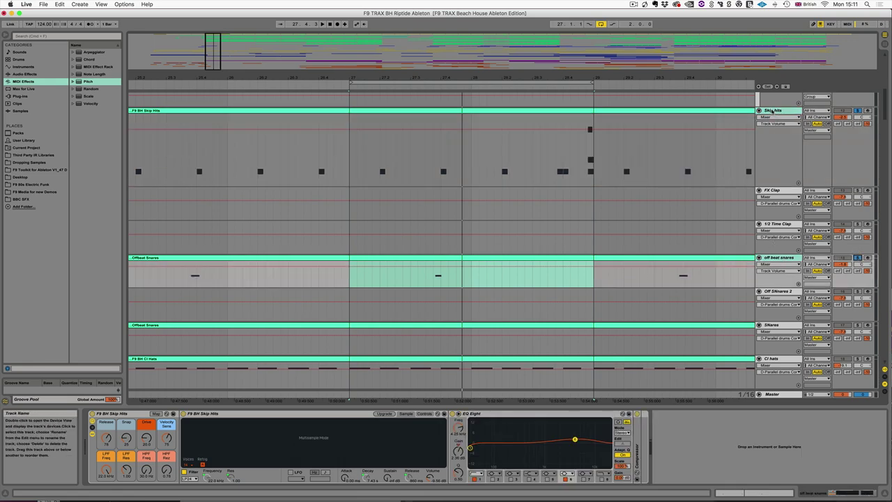
left_click(769, 111)
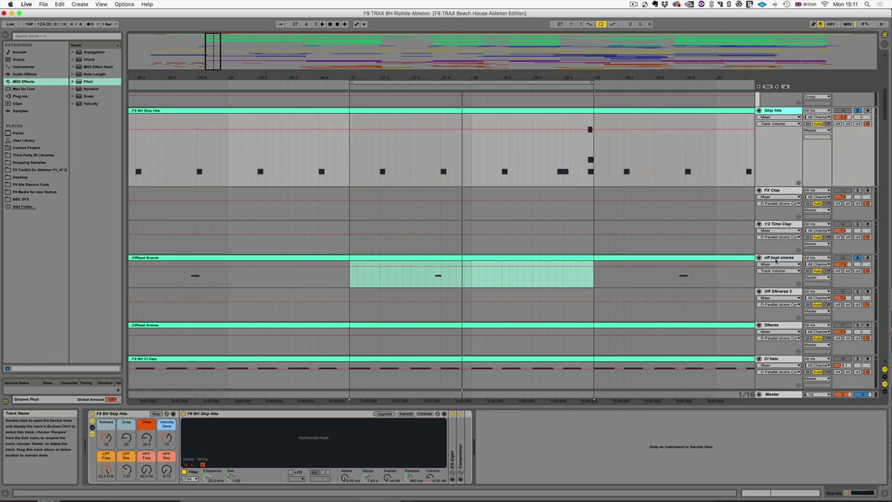
left_click(776, 259)
key("space")
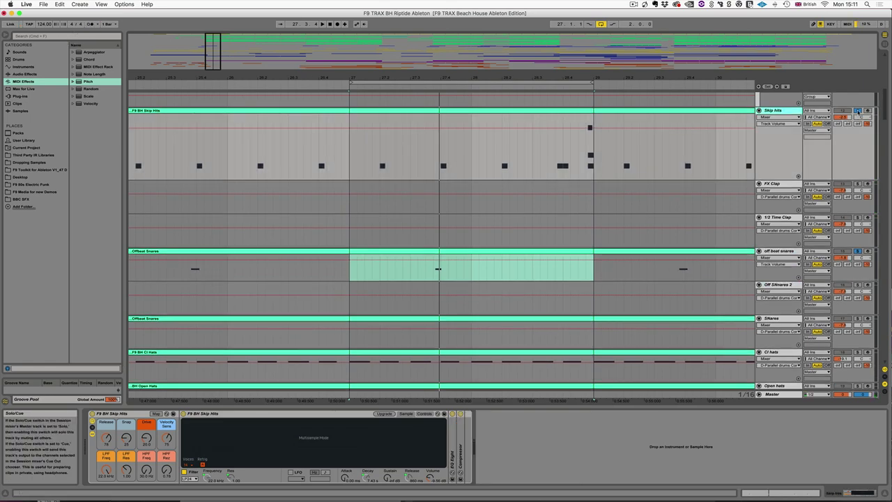
key("space")
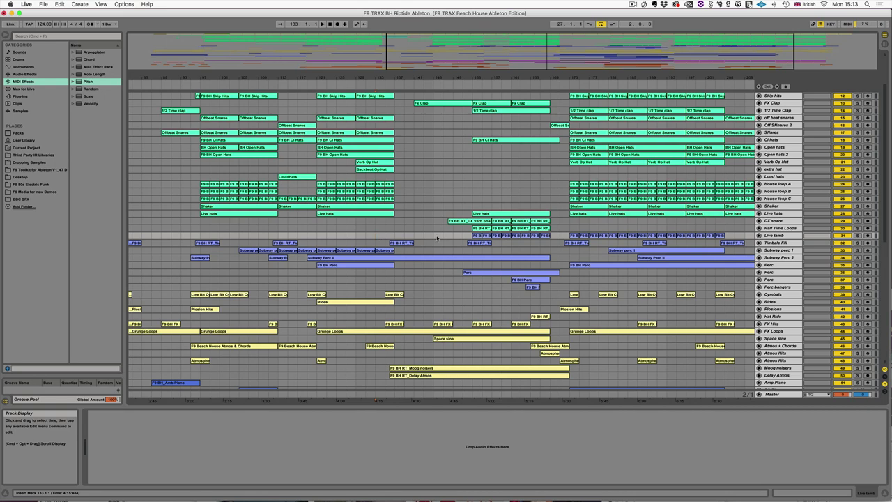
Step: Play the arrangement from bar 133 and unfold the Timbale Fill, Subway Perc 2 and second Perc tracks
key("space")
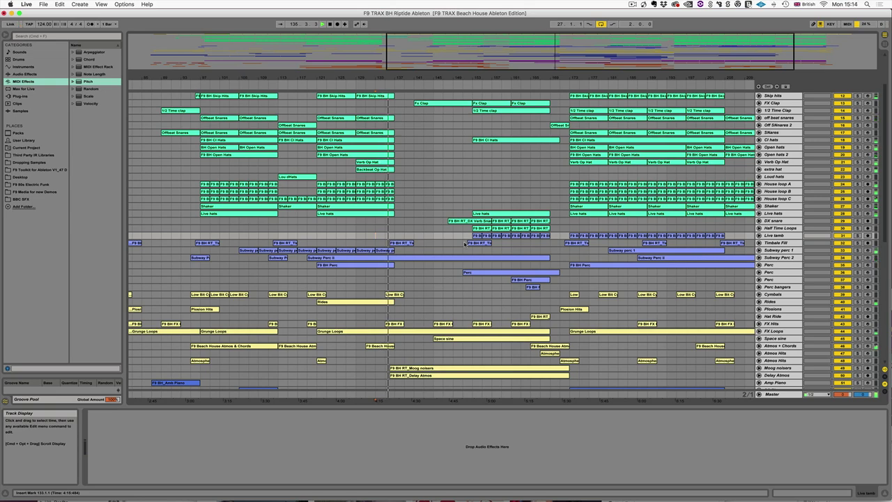
left_click_drag(396, 77, 395, 112)
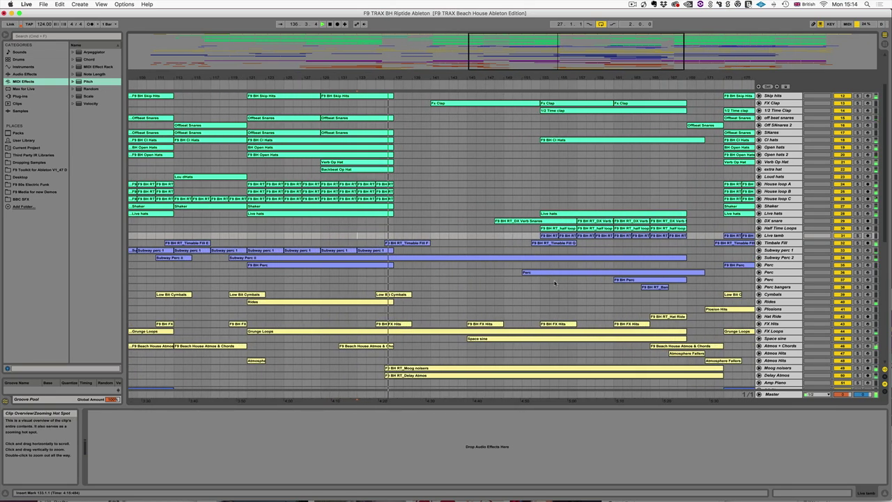
left_click(759, 243)
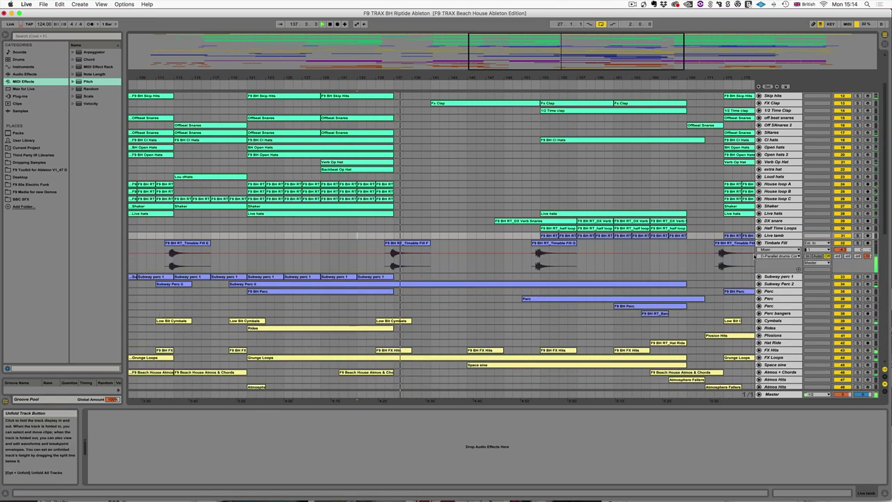
left_click(759, 283)
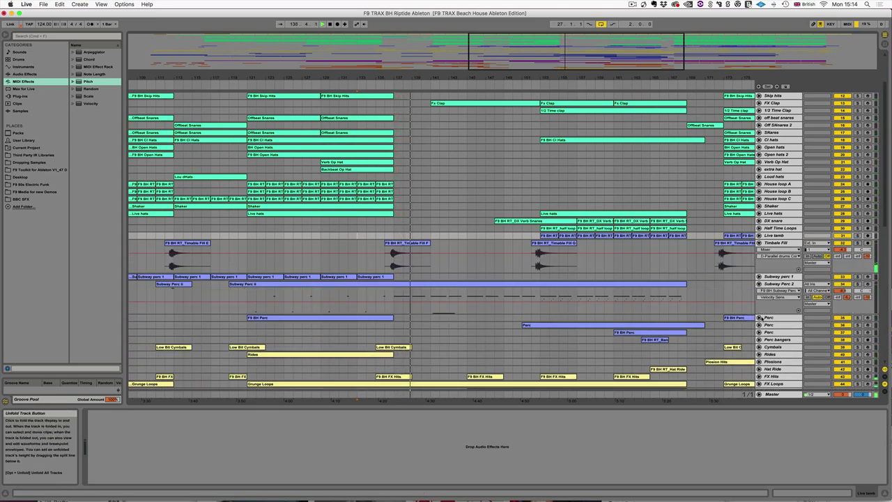
left_click(759, 325)
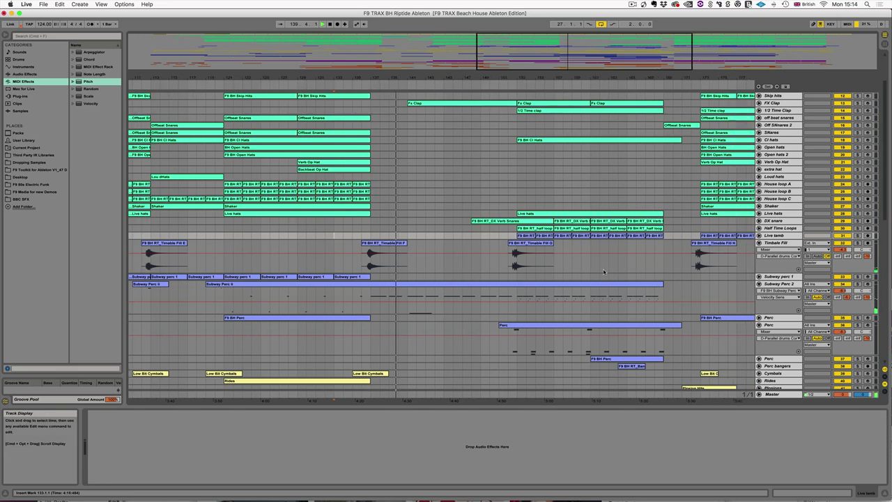
Step: Examine the drum and percussion clips through the breakdown during playback, and select the Subway Perc 2 track
scroll(568, 251, "up", 2)
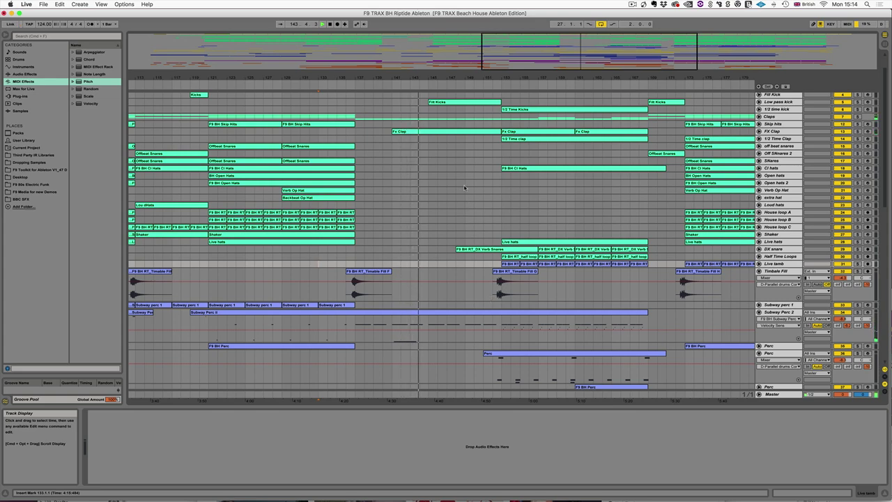
scroll(462, 198, "up", 2)
scroll(464, 187, "down", 3)
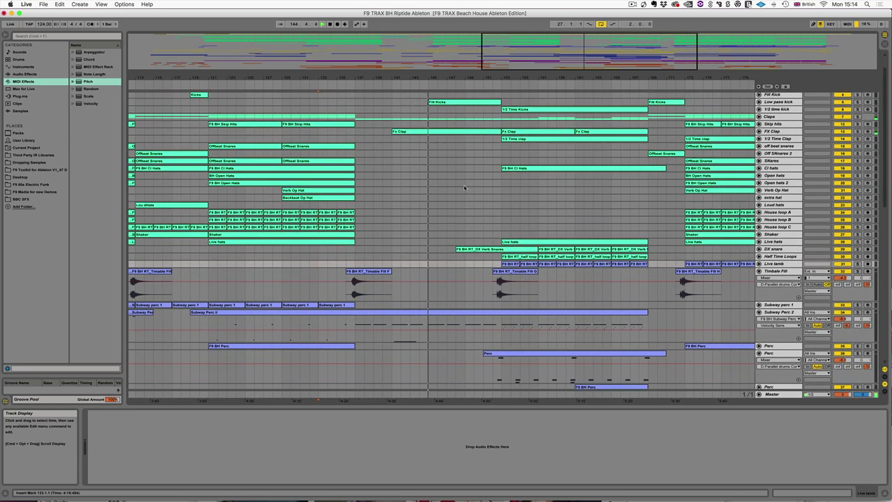
scroll(466, 187, "right", 1)
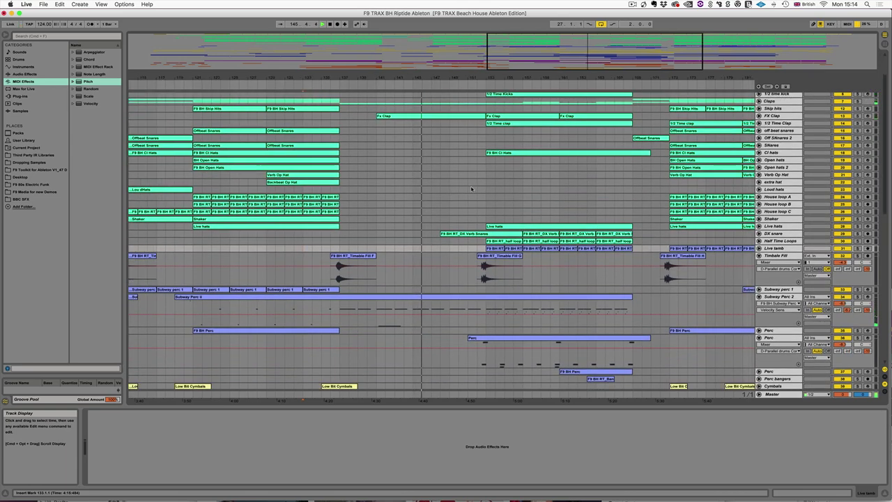
scroll(469, 189, "right", 3)
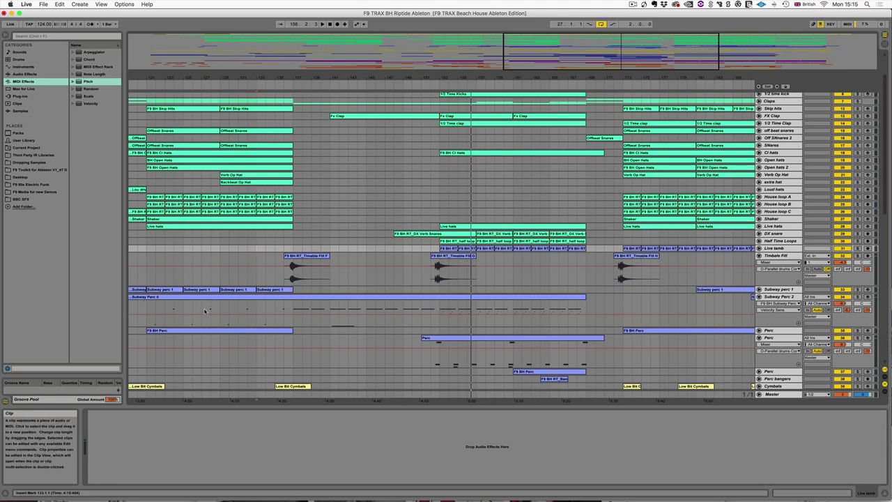
left_click(790, 297)
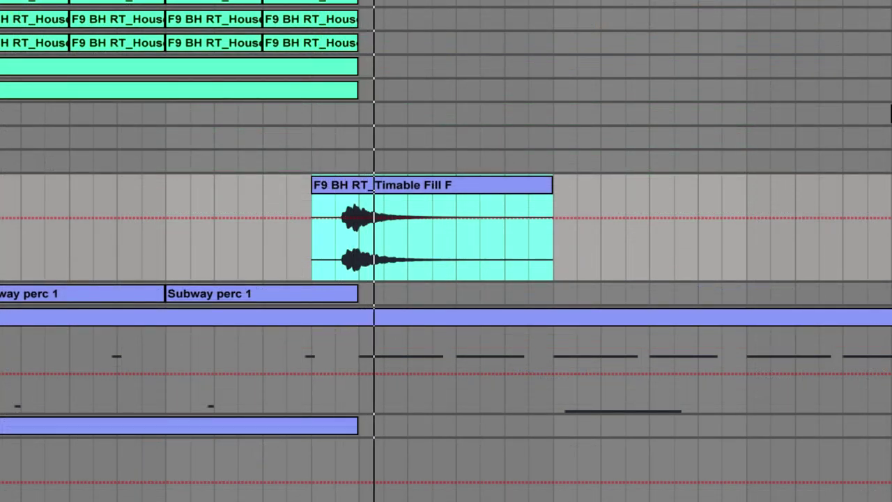
Step: Play the Timbale Fill track's clips one after another, starting near bars 152, 112 and 96
key("space")
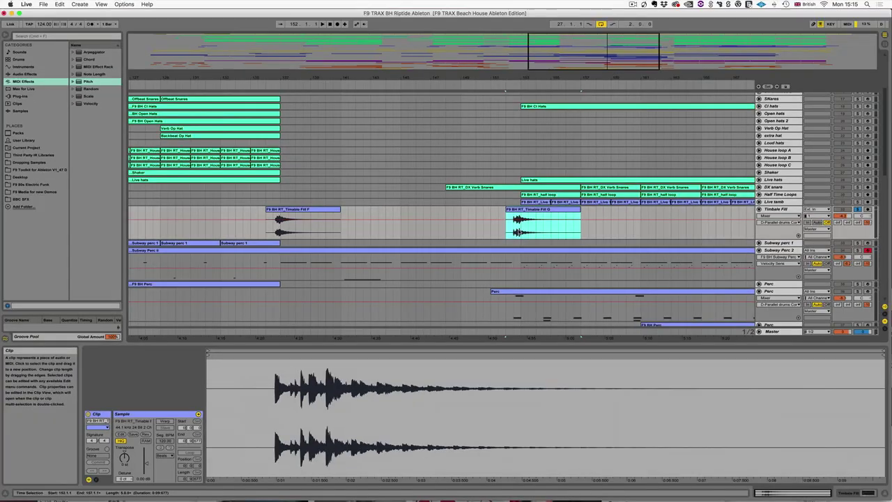
left_click(515, 231)
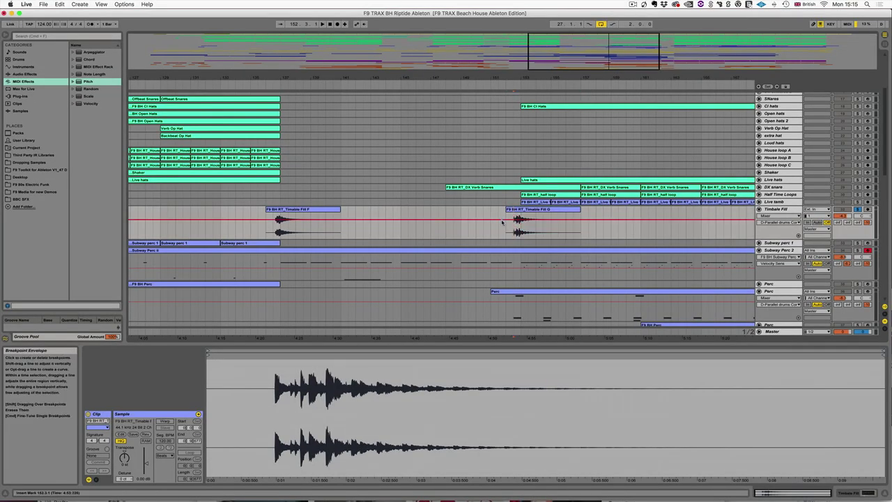
key("space")
scroll(326, 231, "left", 10)
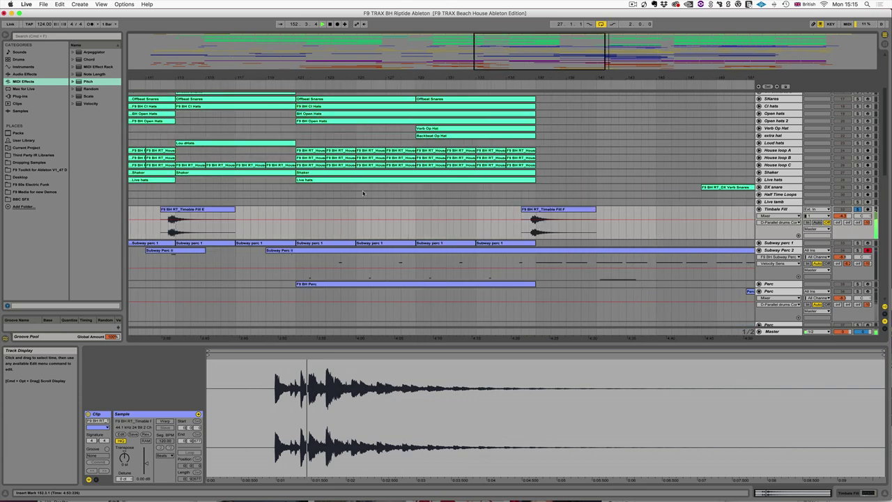
left_click(325, 231)
key("space")
key("space")
scroll(317, 231, "left", 5)
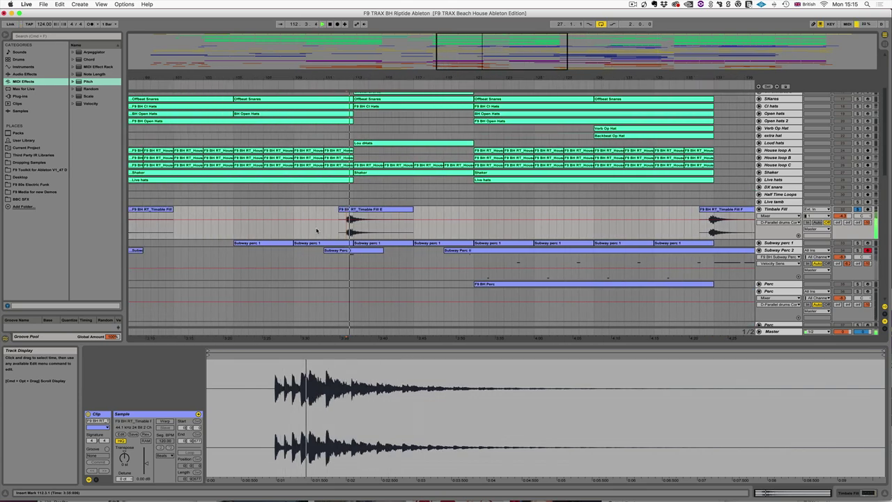
left_click(224, 232)
key("space")
key("space")
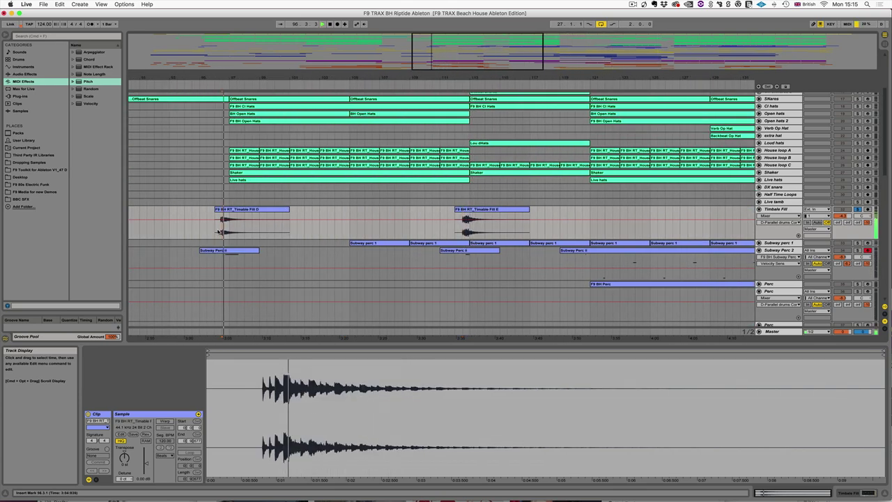
Step: Select a short section of the Subway Perc II clip from bar 129 and solo the Subway Perc 2 track
scroll(535, 236, "right", 4)
scroll(536, 236, "right", 8)
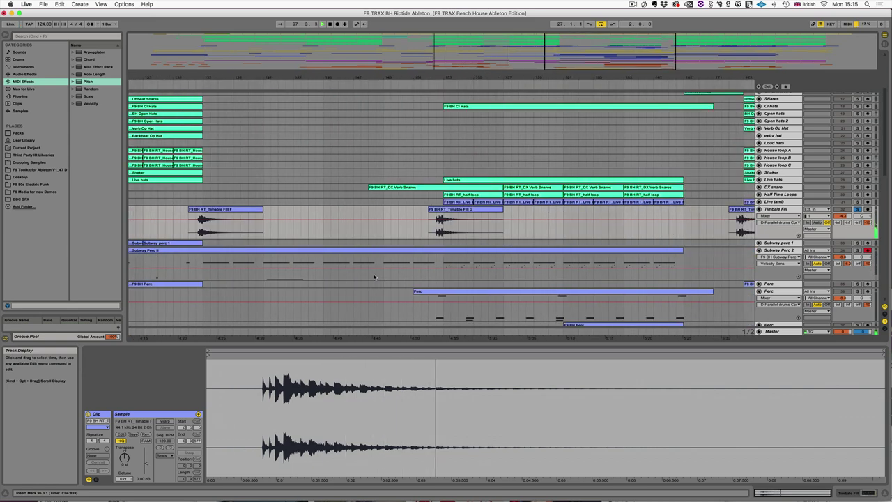
scroll(376, 275, "right", 7)
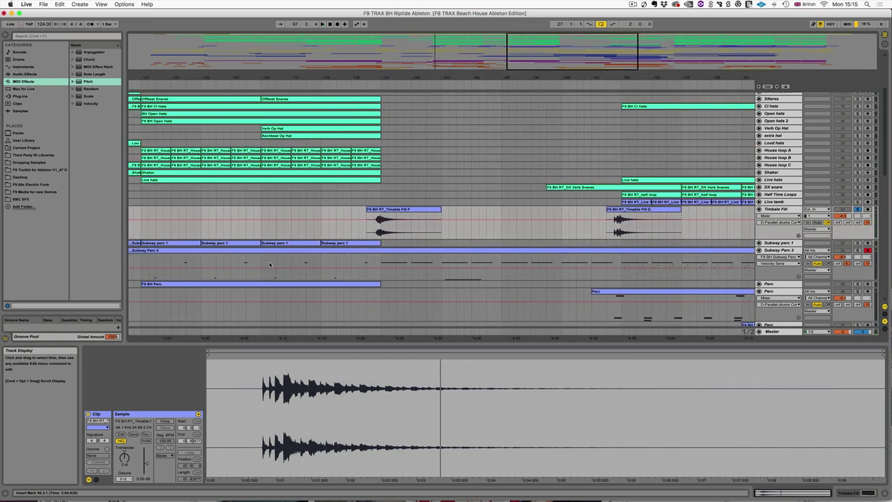
left_click_drag(270, 264, 291, 263)
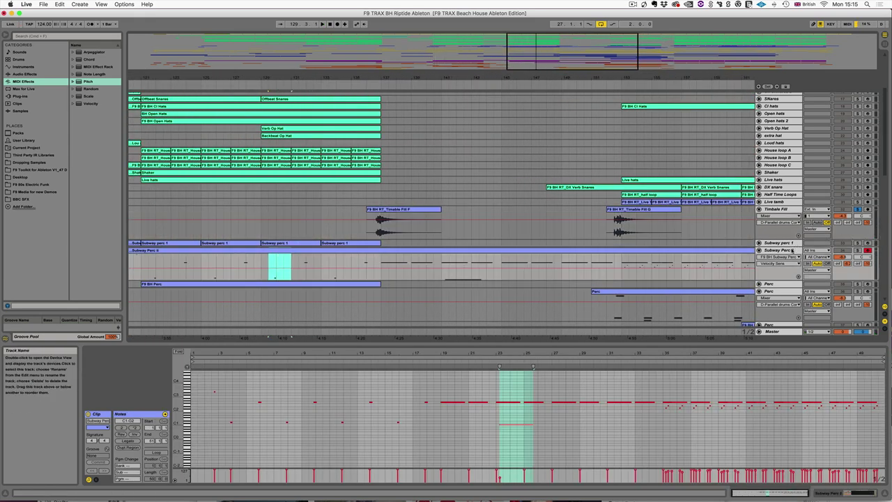
left_click(857, 250)
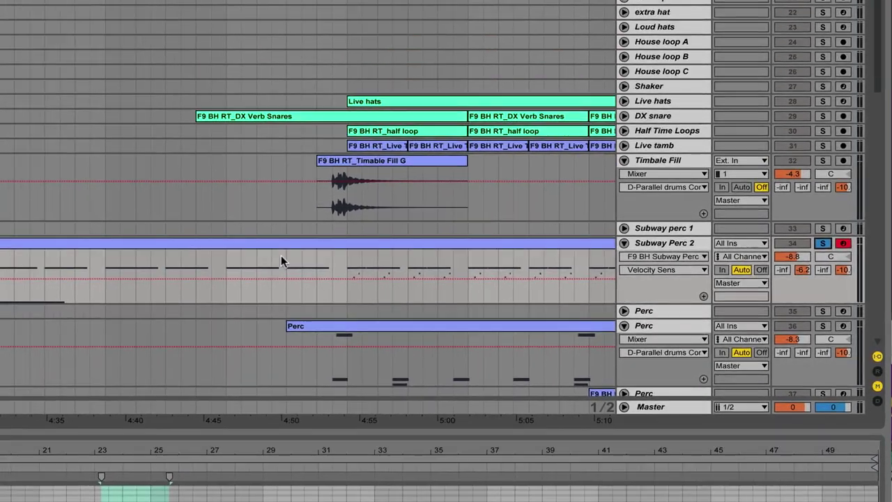
Step: Solo the FX Loops track and play its Grunge Loops clip from bar 101
scroll(75, 259, "down", 3)
scroll(190, 258, "left", 4)
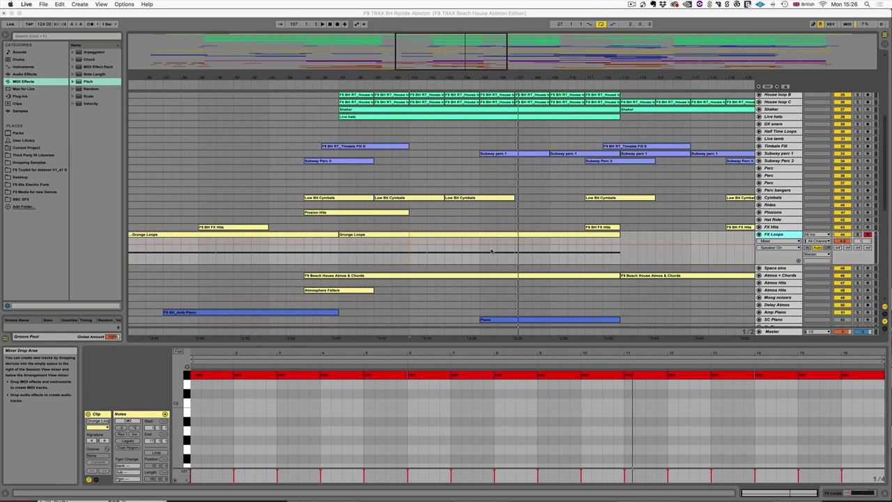
left_click(857, 235)
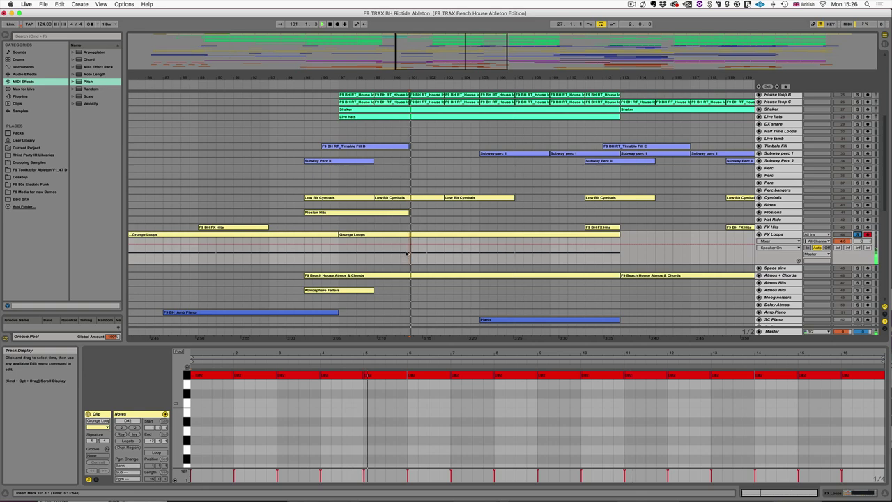
key("space")
key("space")
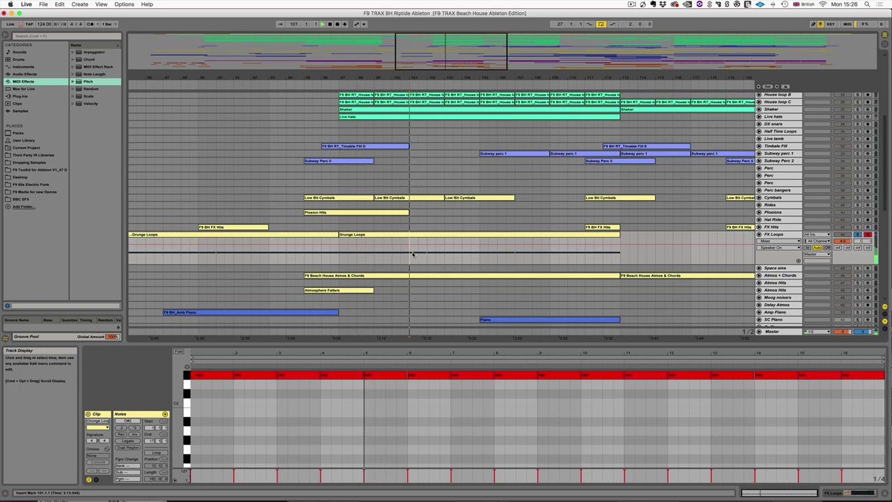
Step: Adjust the FX Loops track volume and toggle the track's activator to compare the mix with and without it
left_click_drag(842, 241, 843, 242)
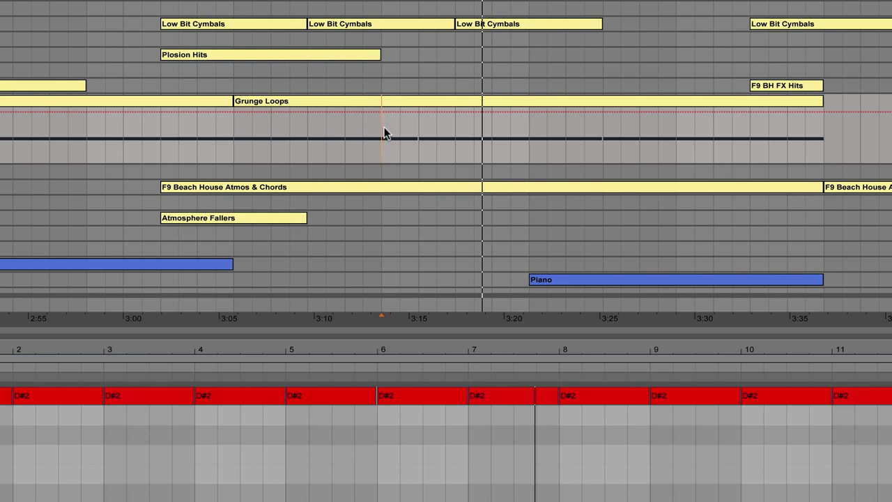
left_click_drag(380, 132, 458, 128)
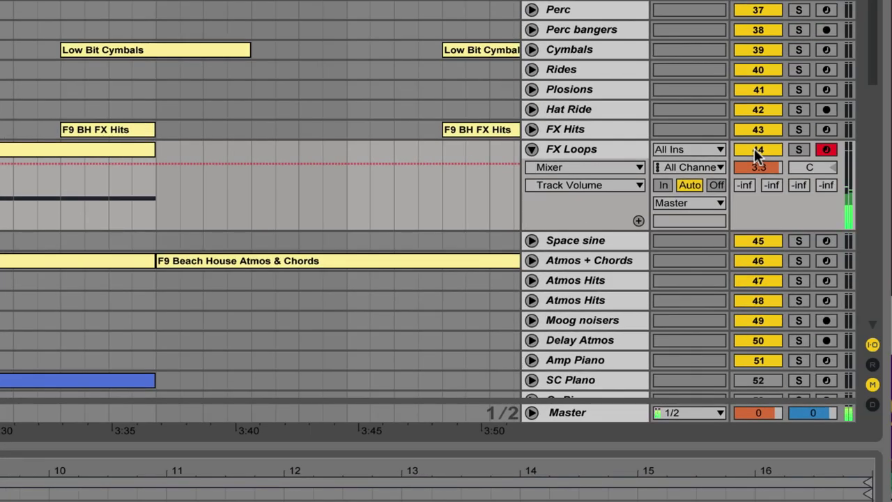
left_click(754, 148)
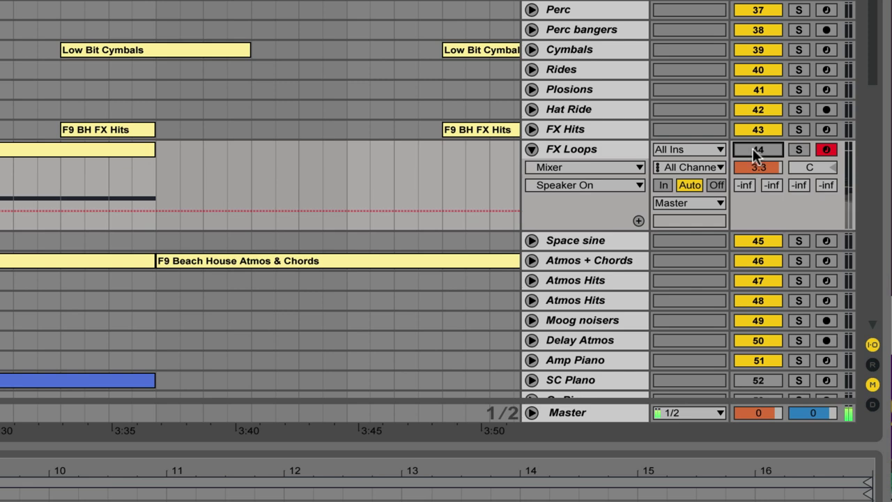
left_click(751, 149)
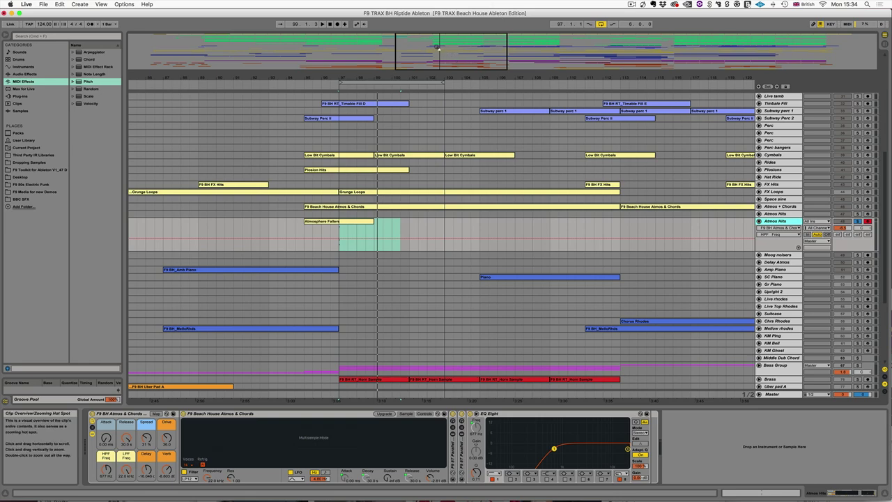
Step: Select bars 97 to 99 on the Atmos Hits track, play it from bar 97 and compare it with the full mix
scroll(357, 230, "up", 2)
left_click_drag(332, 232, 380, 233)
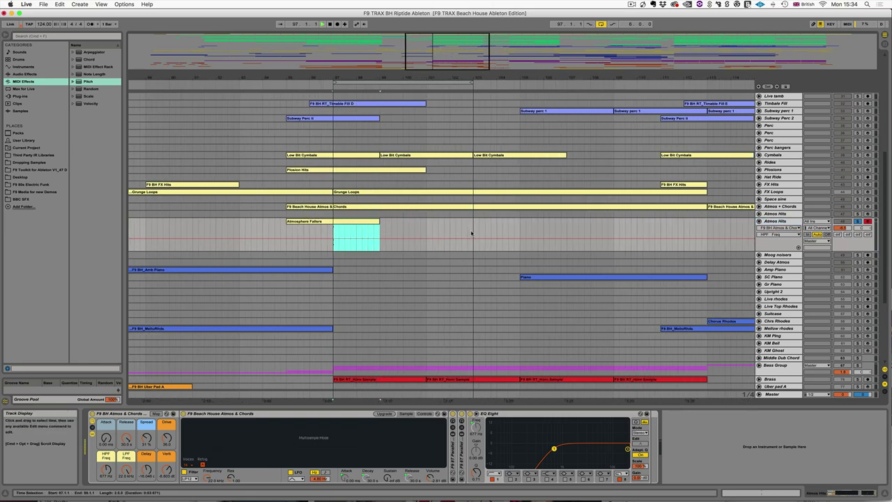
key("space")
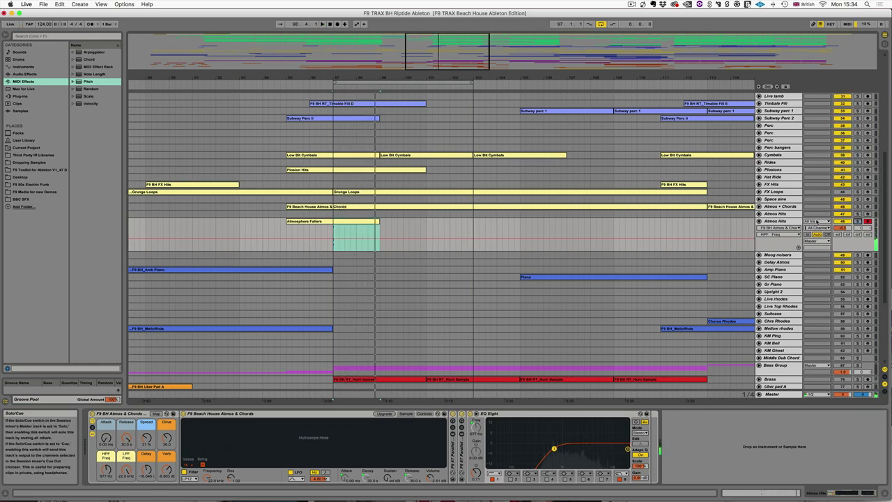
scroll(622, 208, "up", 5)
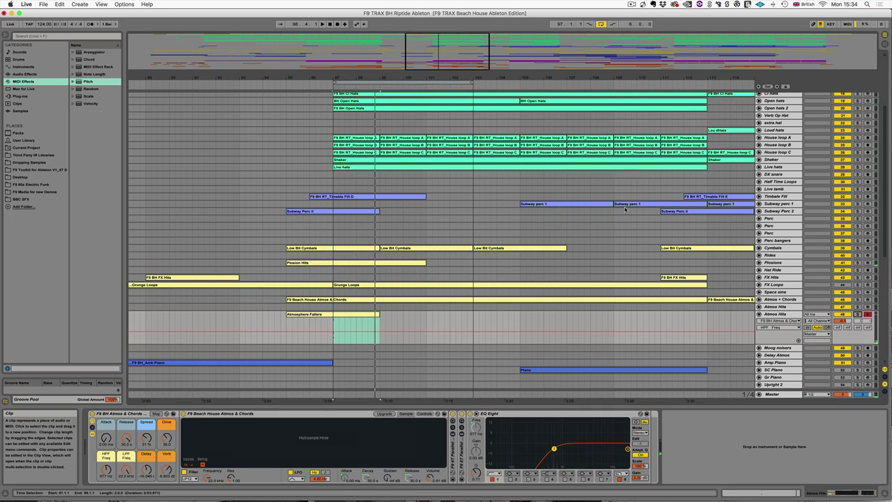
scroll(623, 208, "up", 1)
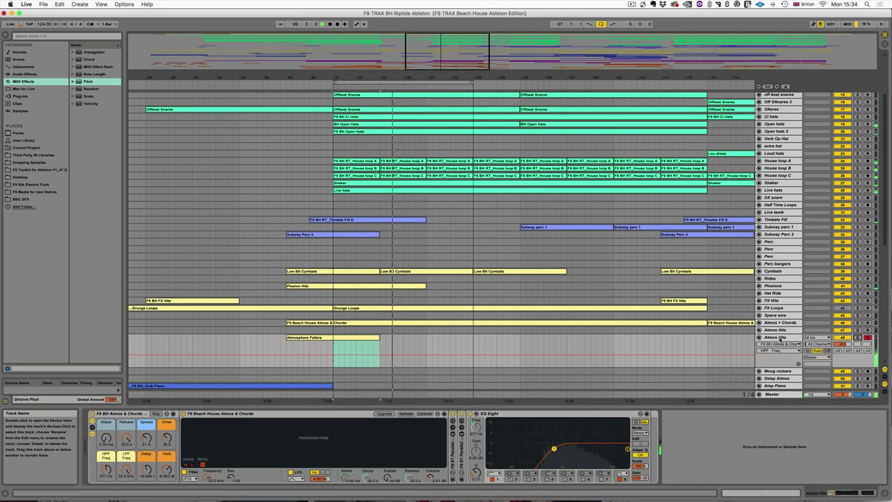
Step: Set the Atmos Hits track's F9 BH Atmos & Chords rack Release to 17.8 s and lower its HPF Freq
left_click(778, 338)
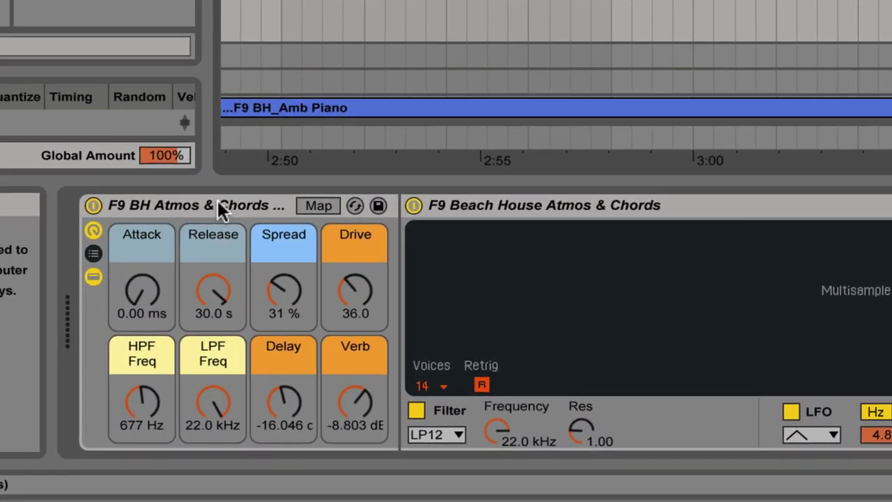
left_click(177, 298)
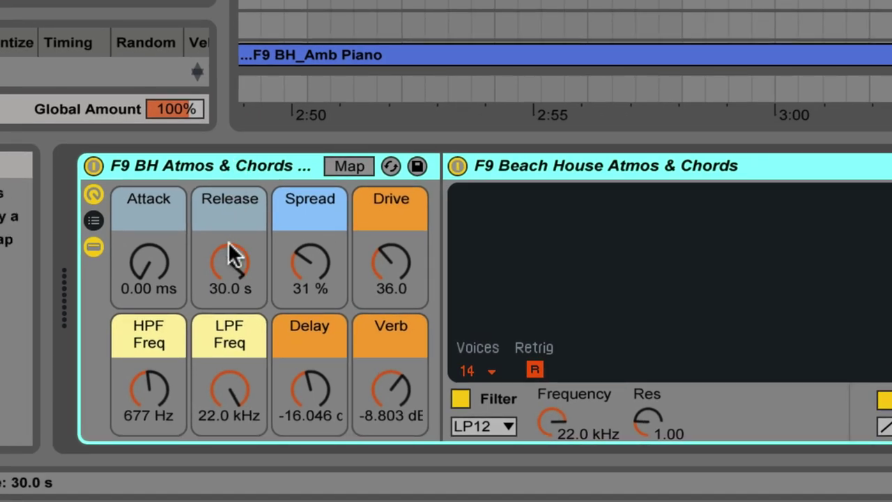
left_click_drag(230, 264, 230, 281)
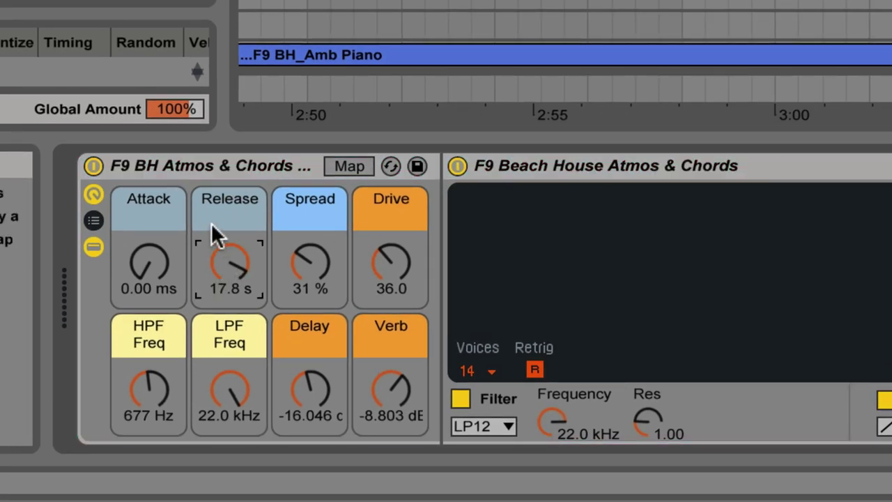
left_click_drag(152, 382, 156, 413)
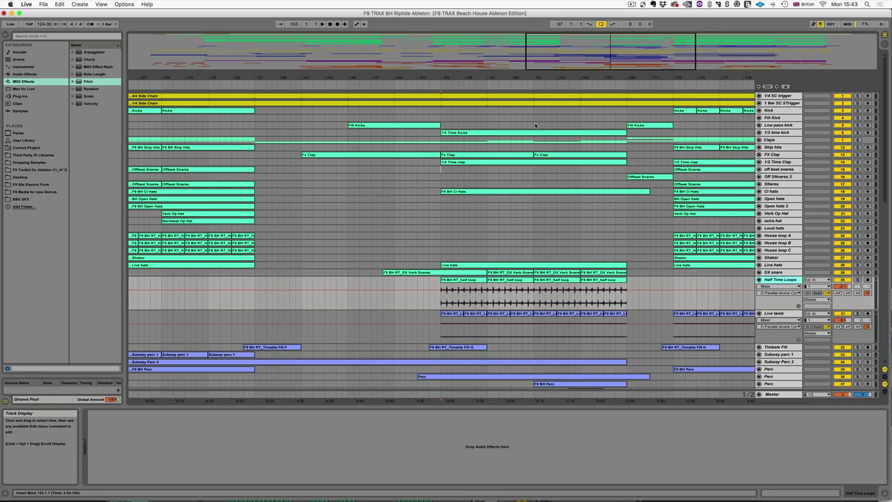
Step: Solo the Half Time Loops track and play its first half loop clip from bar 153
left_click(461, 280)
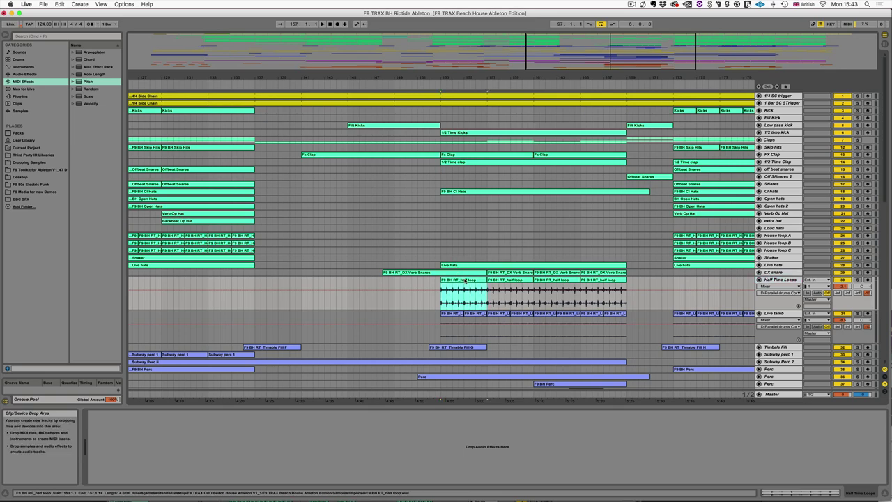
left_click(860, 280)
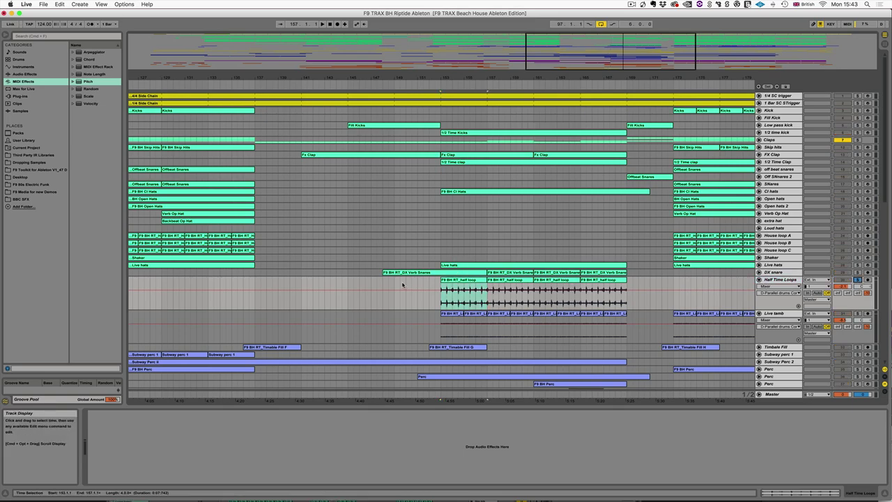
left_click(462, 280)
key("space")
key("plus")
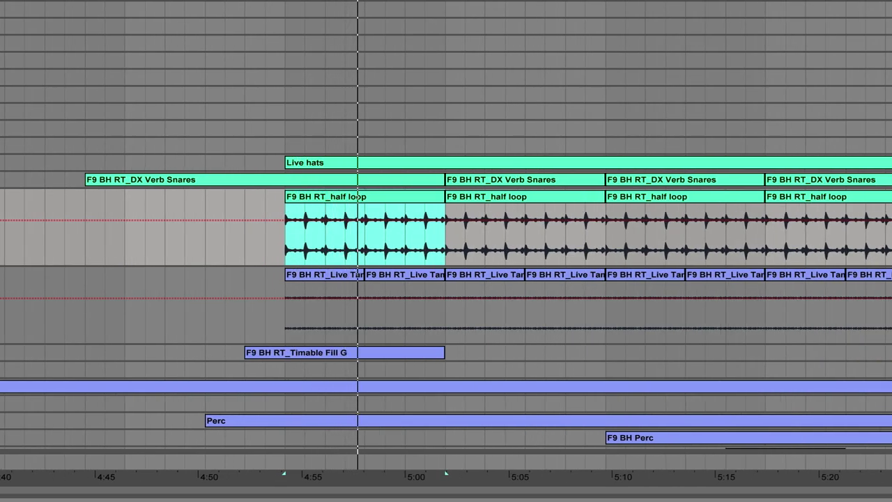
Step: Play the breakdown's half-time kicks, claps, hats and DX Verb Snares from bar 153, and pick the Live tamb track
scroll(446, 227, "up", 1)
key("shift+Tab")
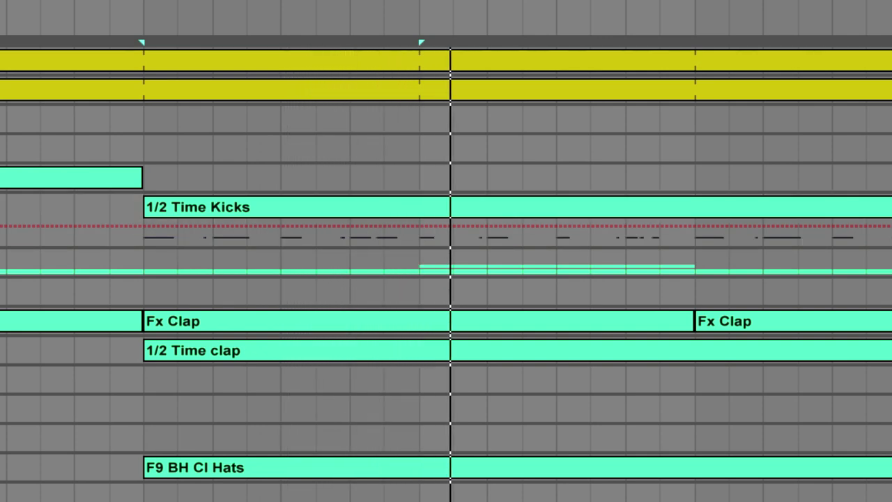
key("space")
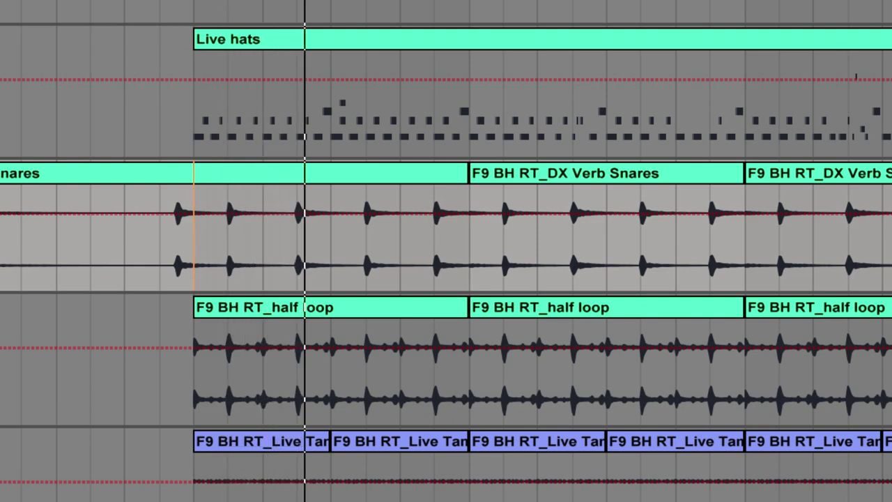
scroll(446, 251, "down", 5)
left_click(885, 243)
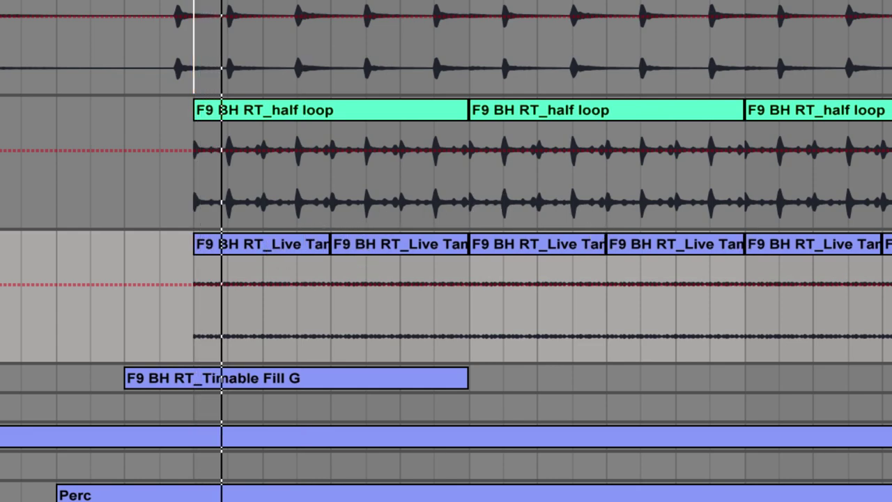
Step: Select the second Perc track and review the Perc and Perc bangers clips while the breakdown plays
scroll(318, 229, "down", 3)
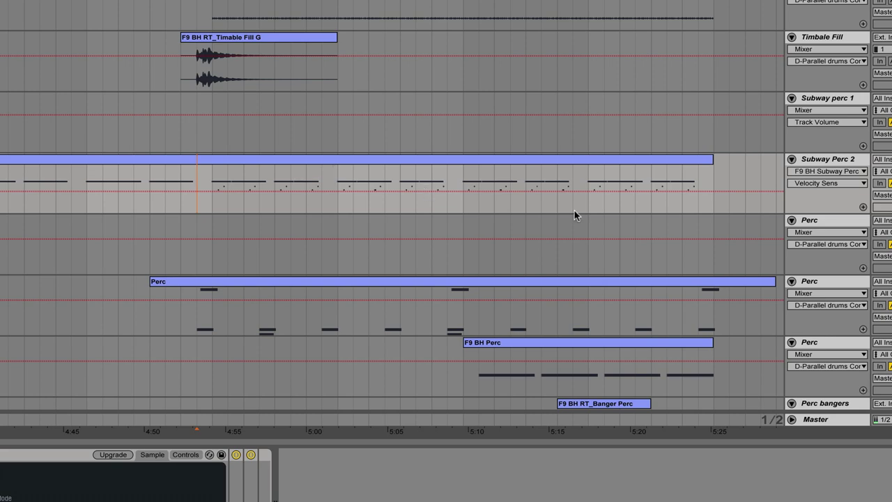
left_click(828, 283)
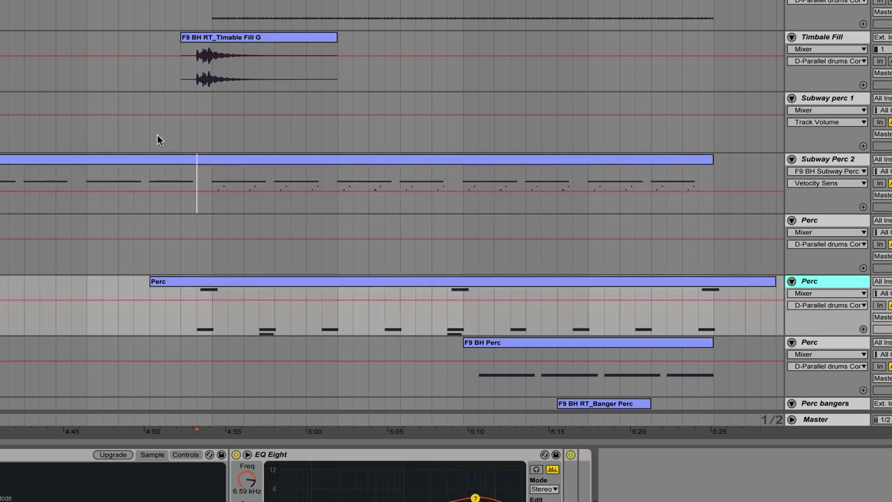
key("space")
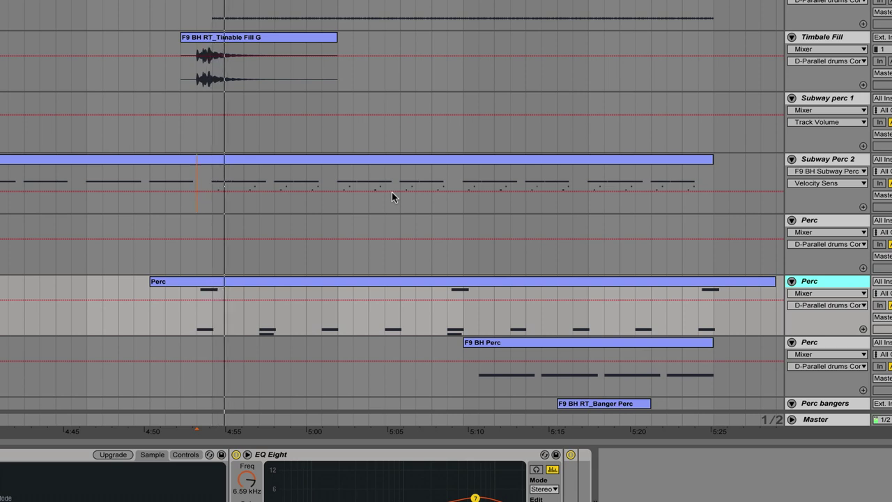
scroll(394, 193, "down", 3)
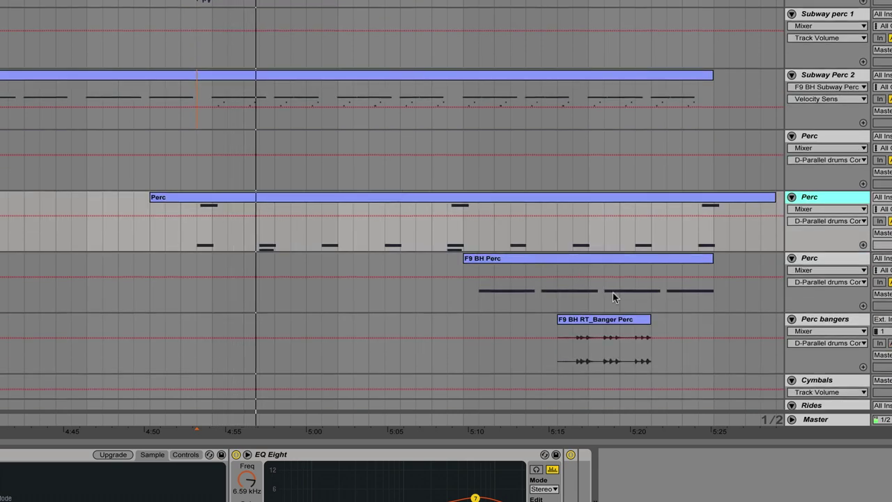
scroll(599, 72, "up", 6)
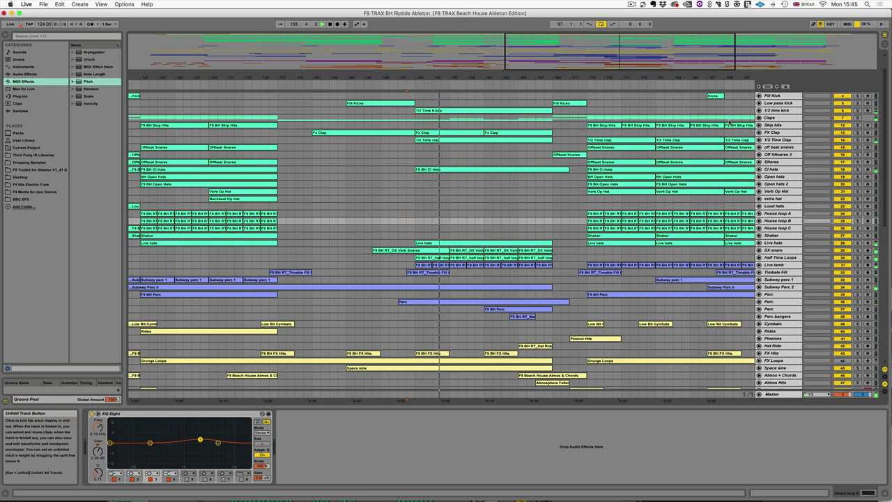
Step: Play the end of the breakdown from bar 168 and examine the snare fill, plosion hits and atmosphere clips leading into the drop
left_click(545, 156)
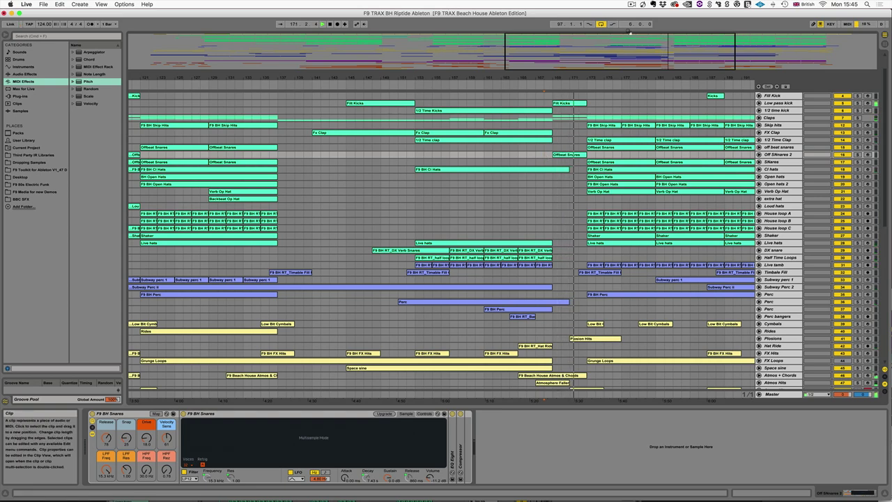
left_click_drag(622, 50, 622, 67)
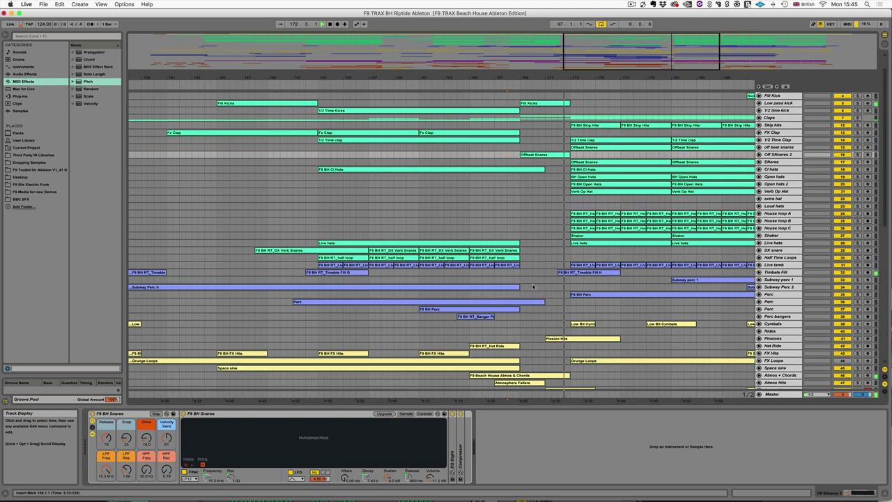
scroll(543, 290, "down", 8)
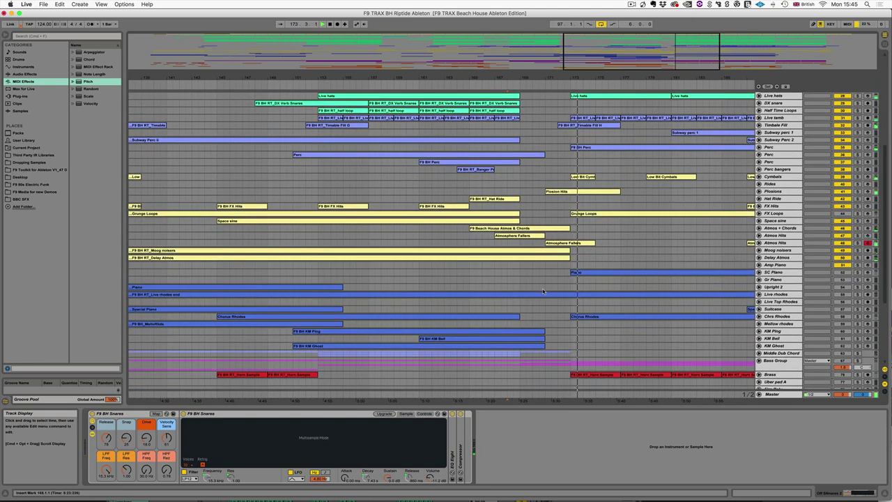
scroll(487, 209, "up", 1)
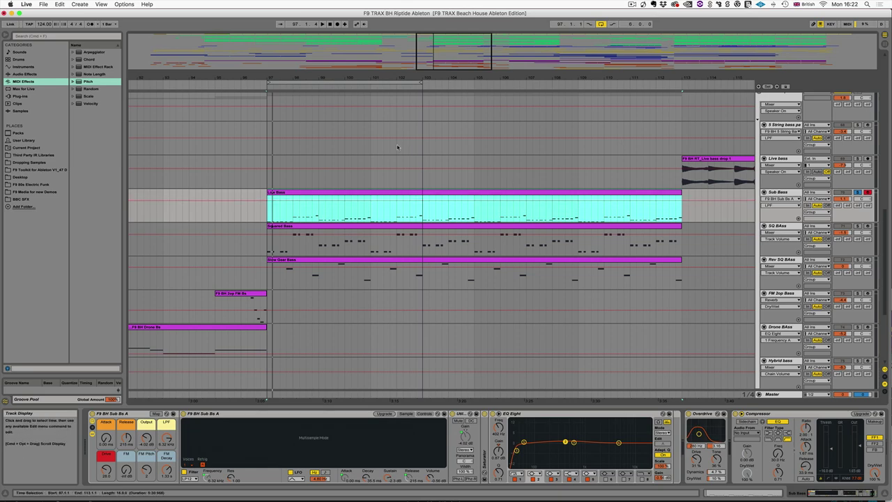
Step: Select the Squared Bass clip on the SQ BAss track and play it with the Low Bass from bar 97
left_click_drag(445, 48, 445, 71)
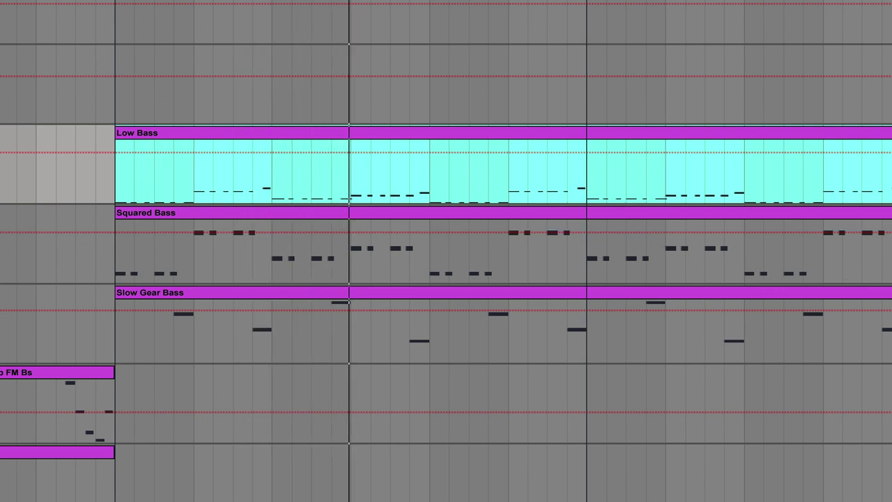
left_click(885, 213)
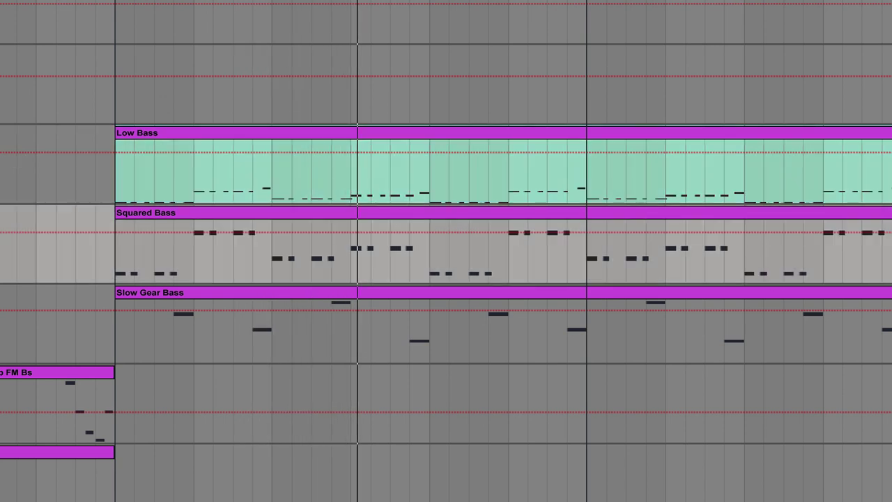
left_click(474, 214)
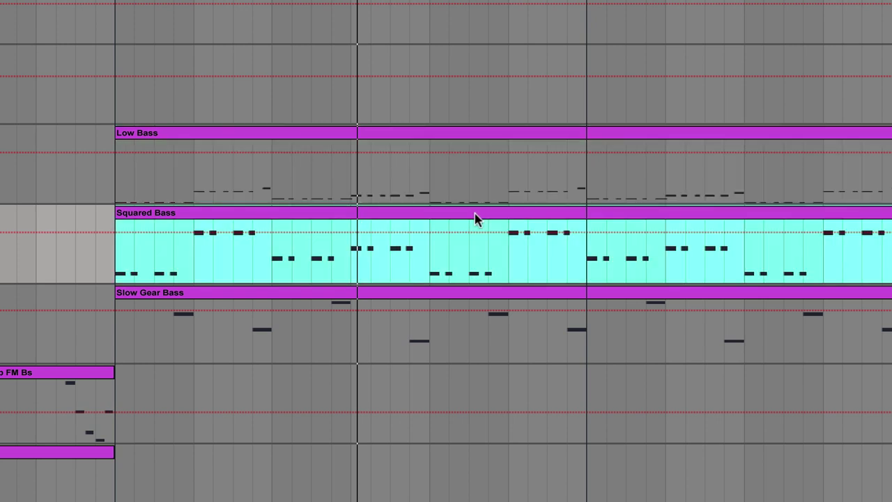
key("space")
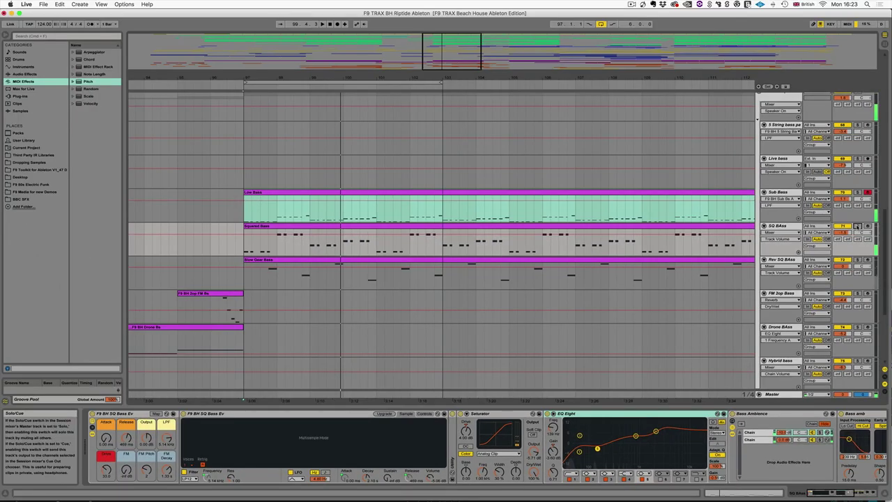
key("space")
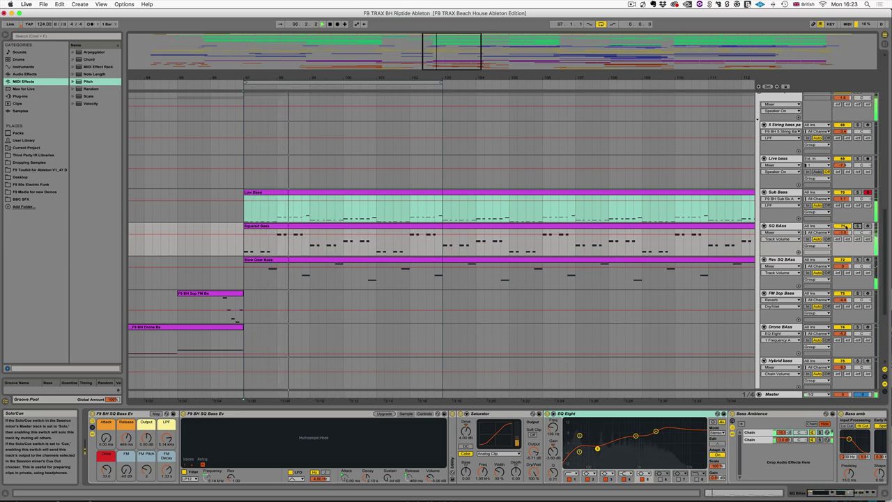
left_click(781, 227)
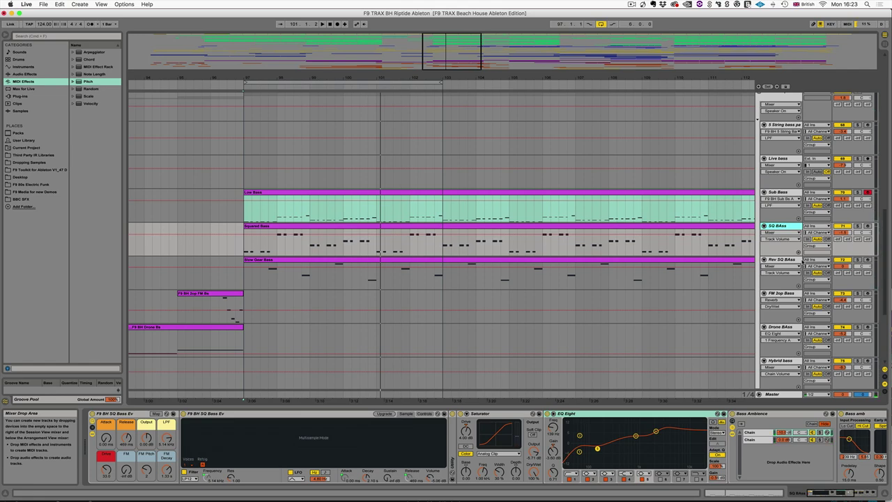
Step: Play the Slow Gear Bass from bar 97, bypass its EQ Eight and switch the F9 BH SQ Bass Op filter back on
left_click(261, 273)
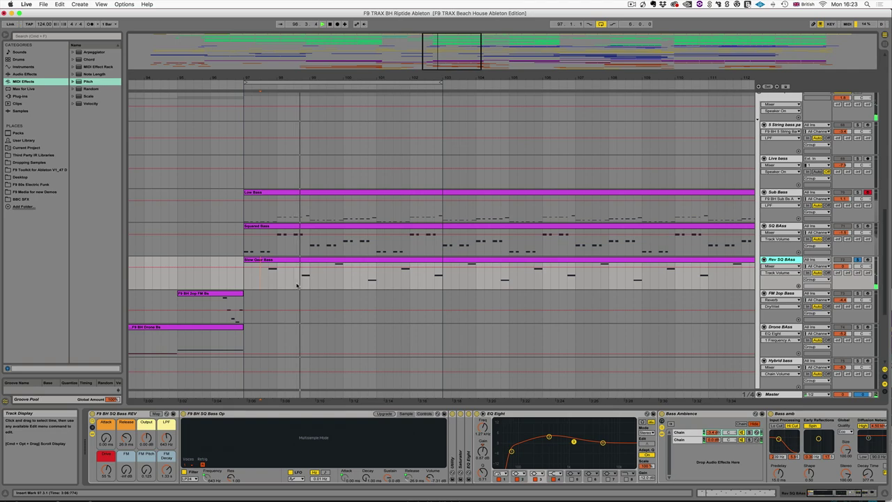
left_click(272, 414)
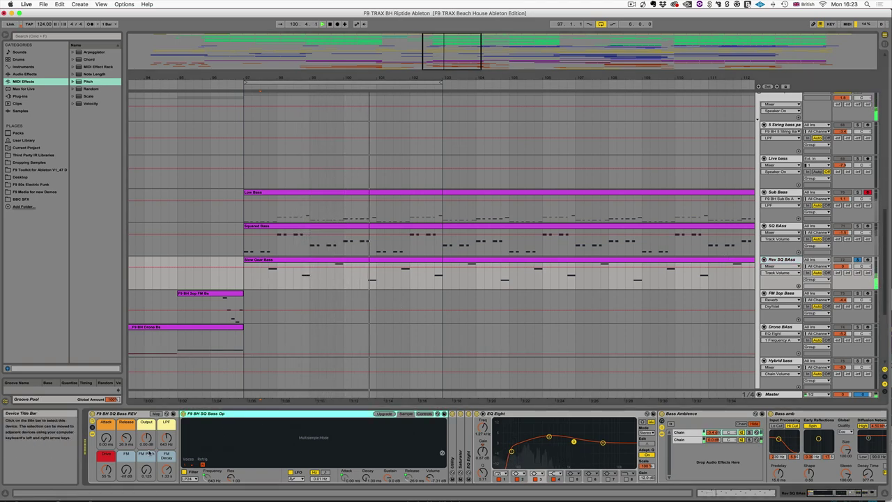
left_click(492, 413)
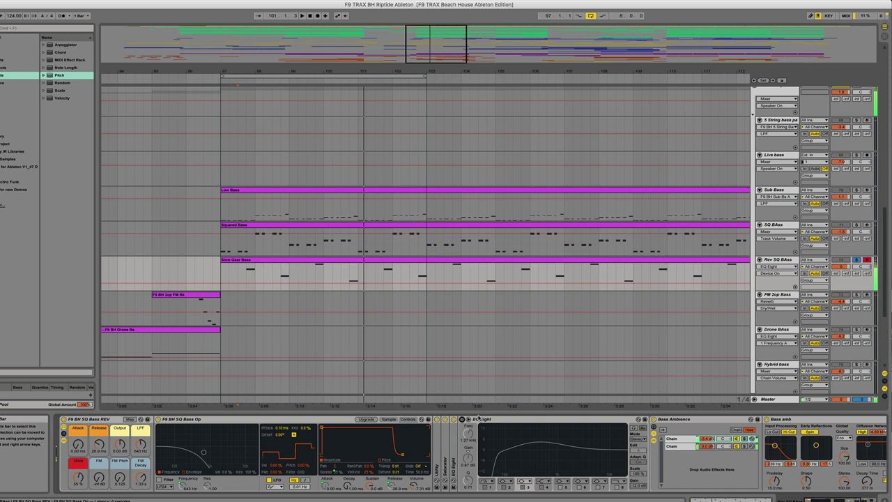
left_click(160, 480)
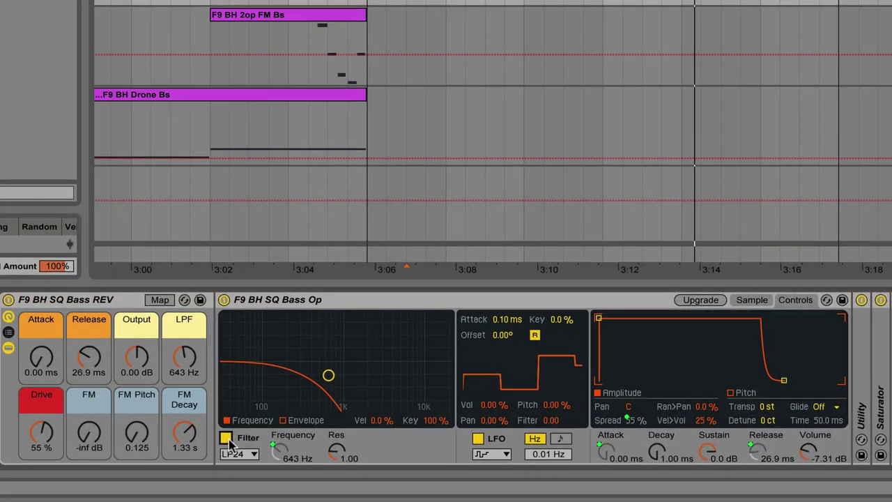
left_click(283, 421)
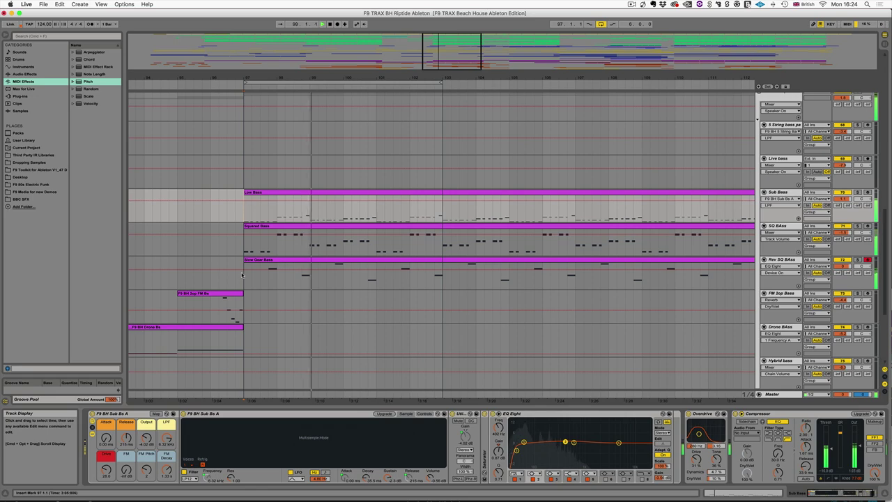
Step: Play the F9 BH Drone Bs clip from about 2:53 and follow it through the 2op FM Bs fill into the drop
left_click(778, 227)
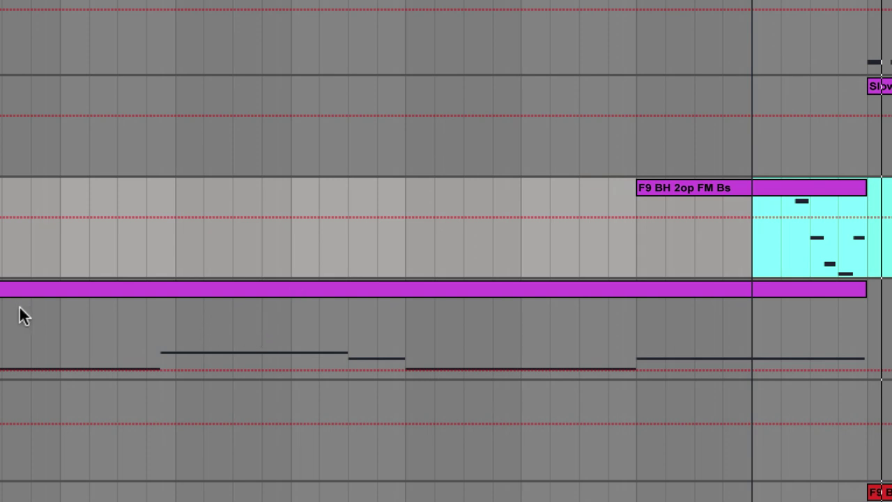
left_click(146, 344)
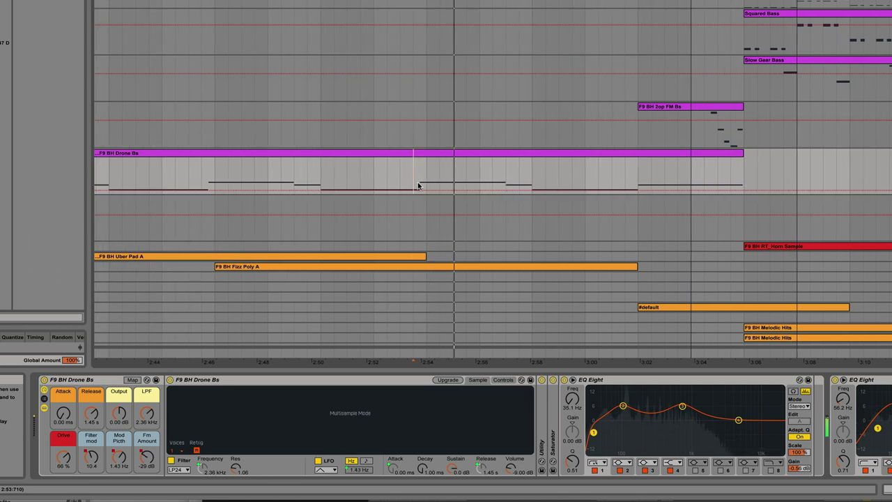
scroll(418, 186, "left", 5)
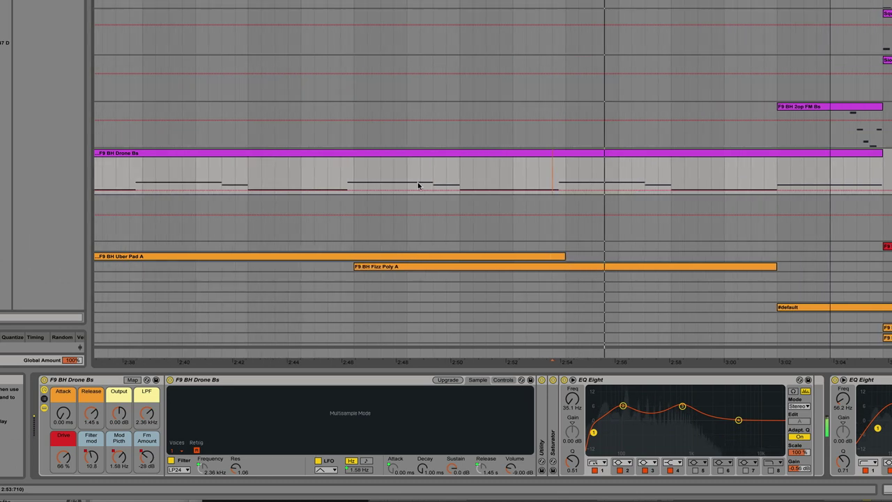
scroll(454, 171, "left", 4)
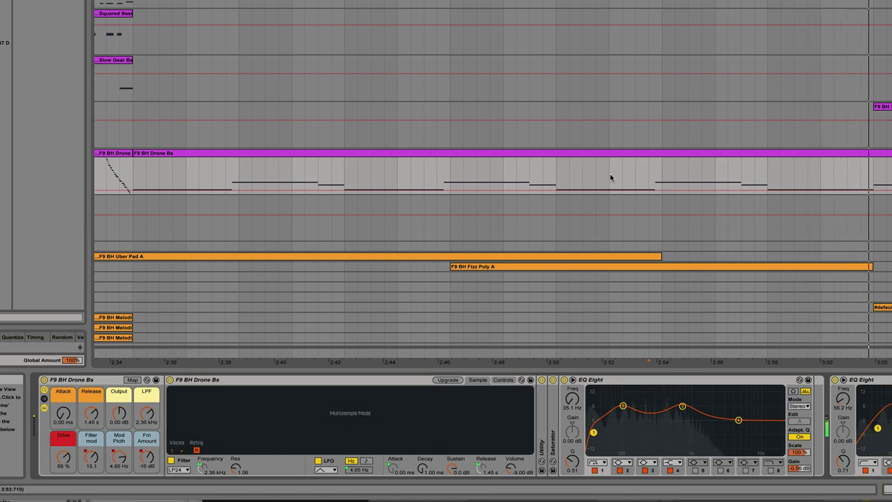
scroll(681, 175, "right", 5)
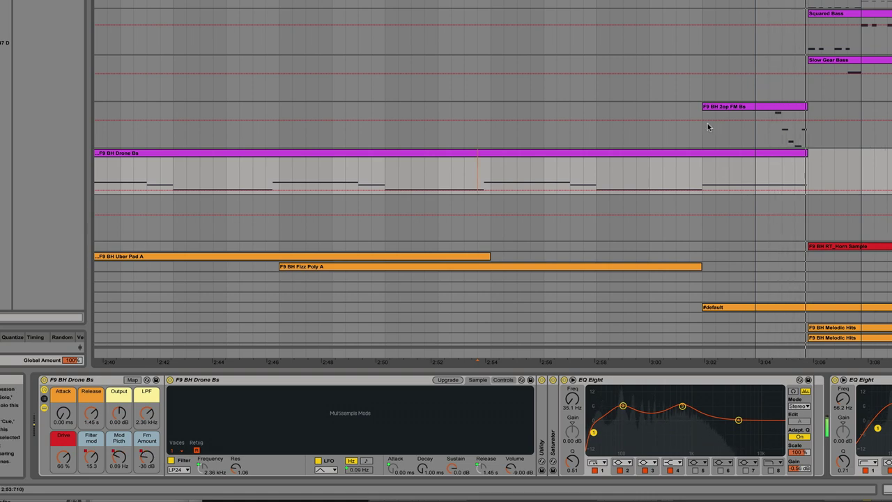
Step: Play the Live dub bass clip from bar 151 and adjust the Live bass track's volume
left_click_drag(627, 1, 439, 0)
scroll(492, 174, "right", 6)
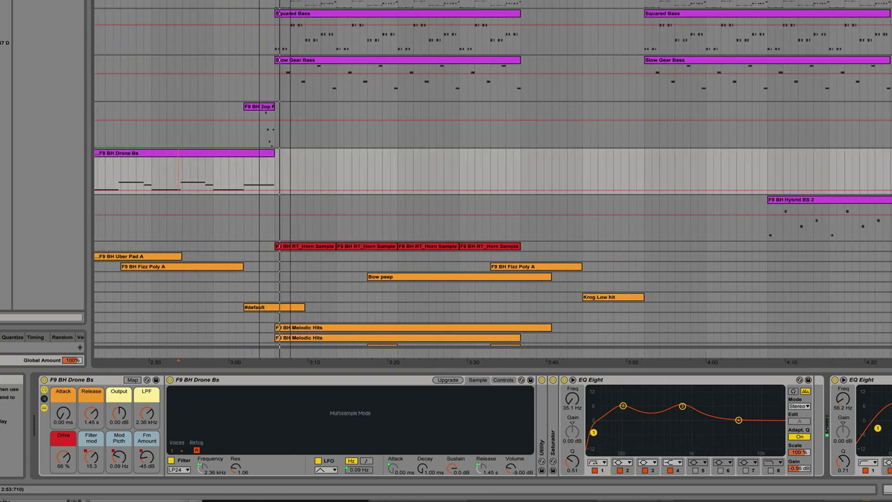
scroll(493, 174, "up", 8)
scroll(731, 26, "down", 4)
scroll(767, 42, "right", 3)
scroll(835, 65, "right", 8)
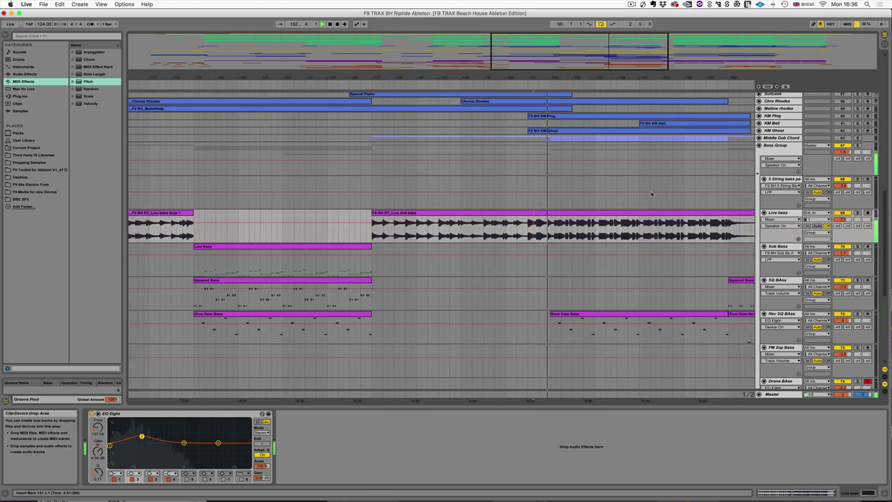
left_click_drag(842, 220, 843, 214)
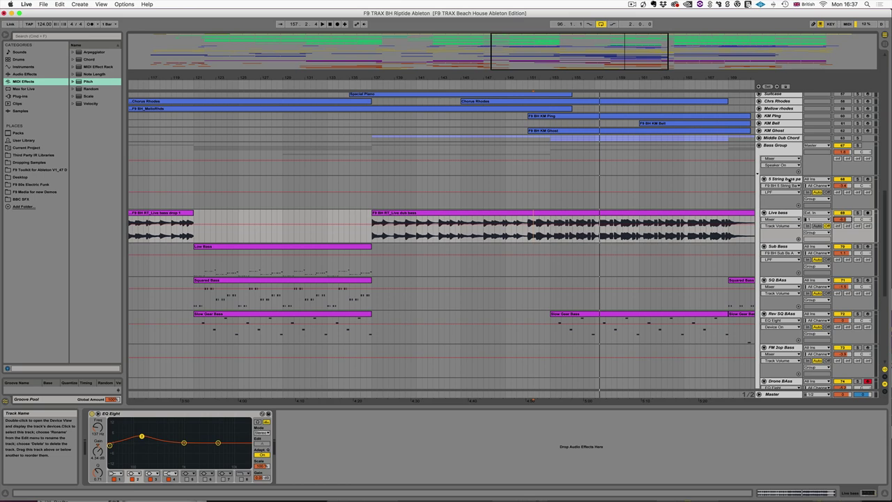
Step: Set the F9 BH 5 String Bass LPF to 974 Hz and record a bass line on the armed 5 String bass patch track from bar 151
left_click(784, 179)
left_click(867, 179)
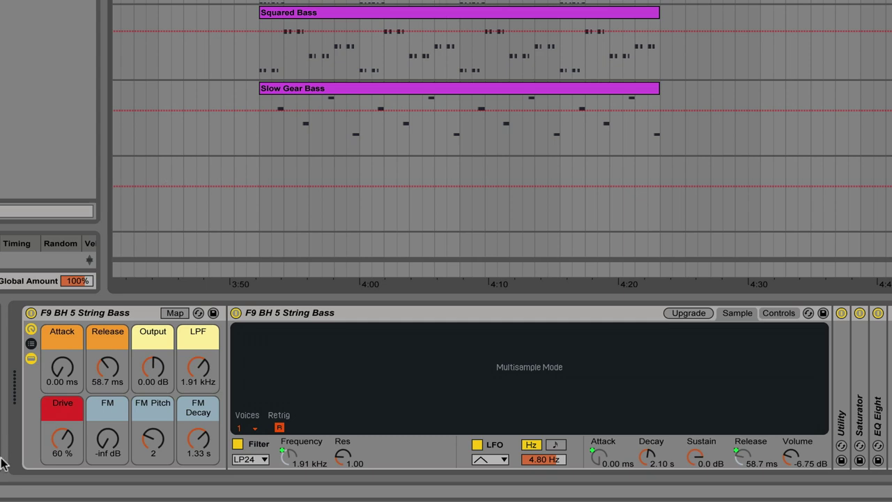
mouse_move(183, 373)
left_mouse_down()
mouse_move(183, 397)
mouse_move(183, 382)
left_mouse_up()
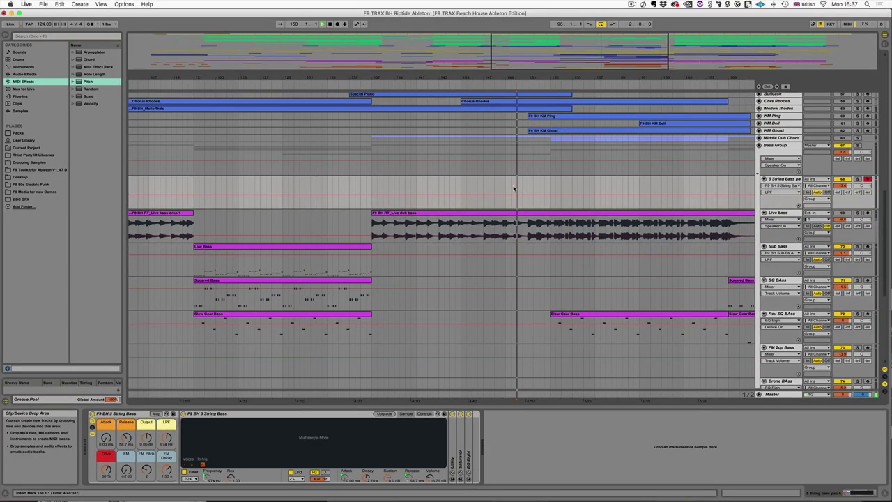
left_click(338, 25)
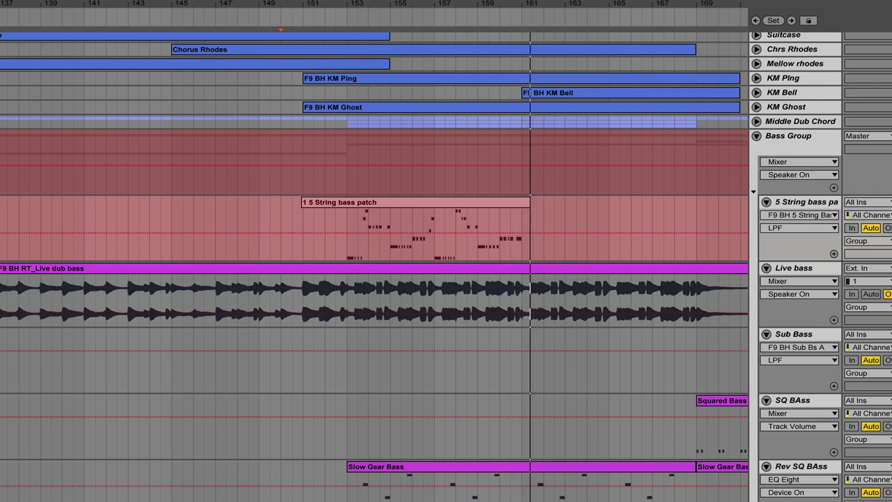
key("space")
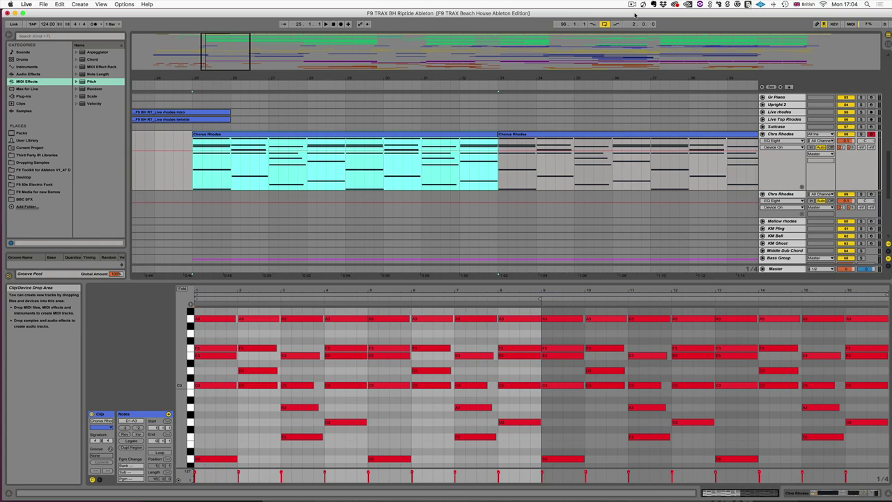
Step: Play the Chorus Rhodes clip from bar 25 and arm the second Chrs Rhodes track
key("space")
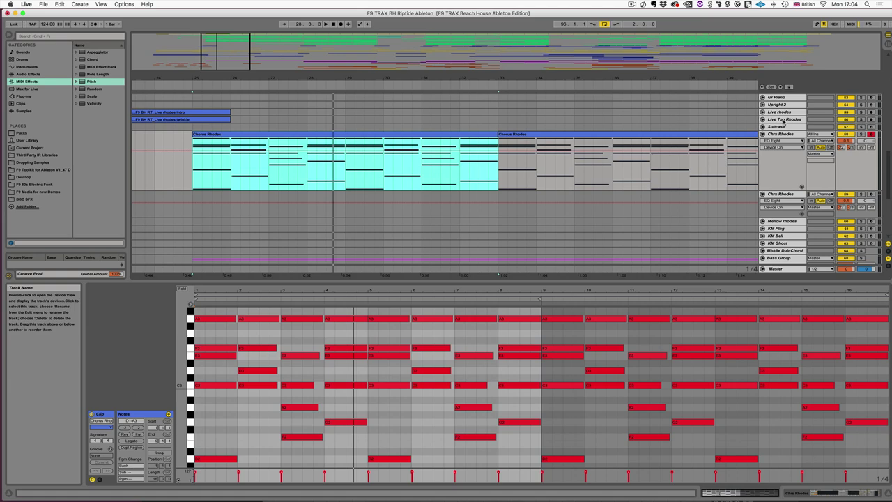
left_click(782, 194)
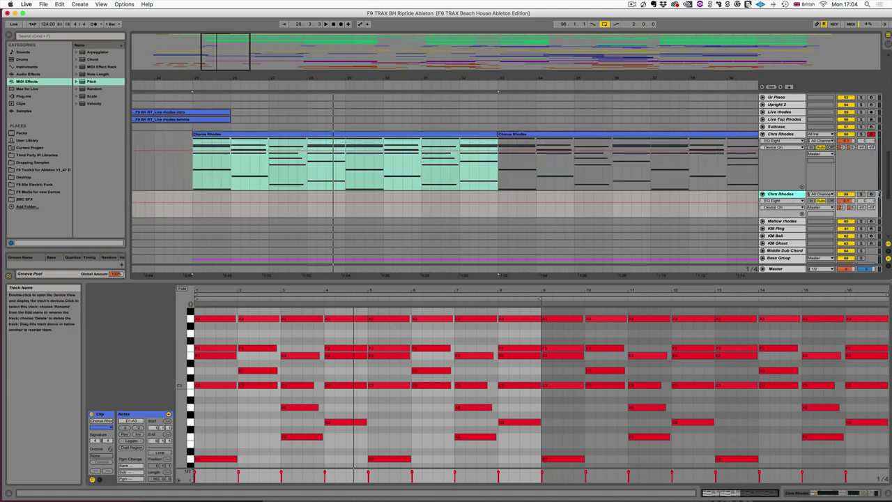
left_click(871, 193)
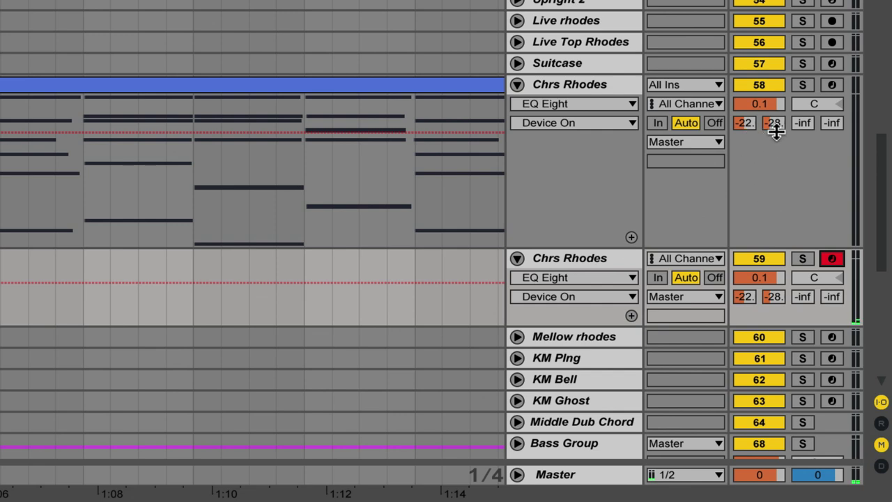
Step: Pick out the B-Very Long verb and A-Long verb sends on the first Chrs Rhodes track
left_click(849, 147)
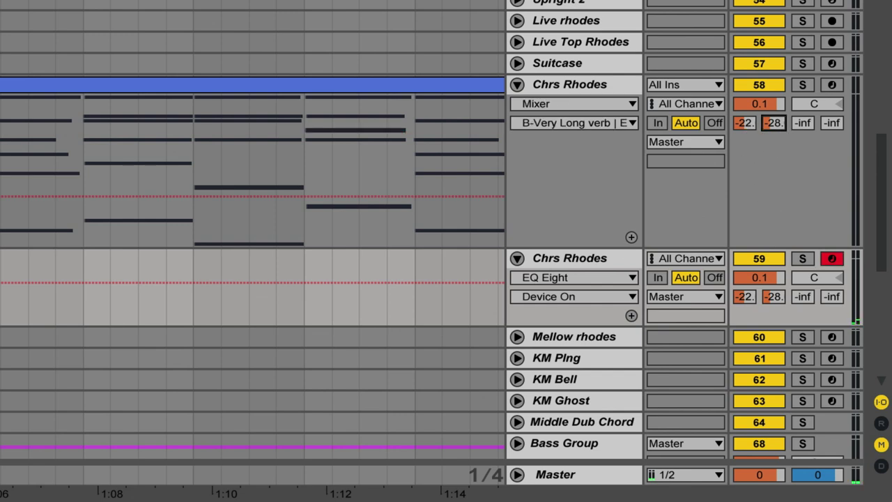
left_click_drag(769, 117, 769, 132)
left_click(742, 119)
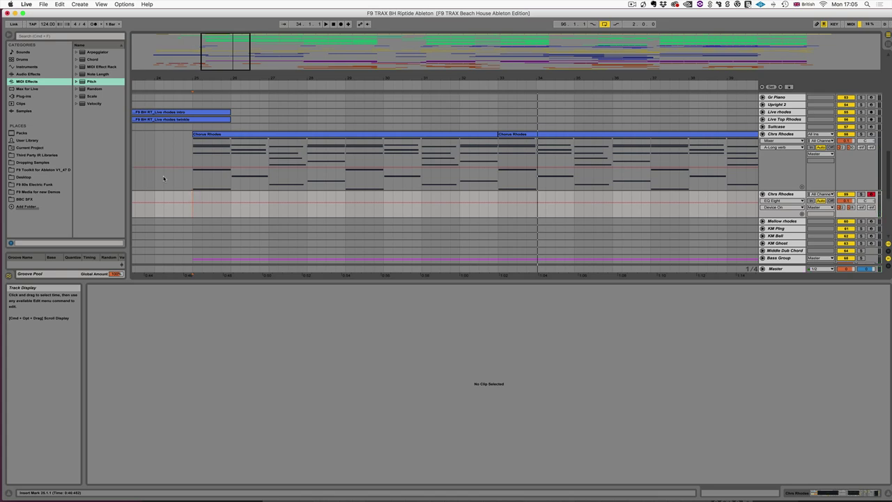
Step: Select and unfold the Amp Piano track above the Rhodes tracks
scroll(164, 179, "left", 3)
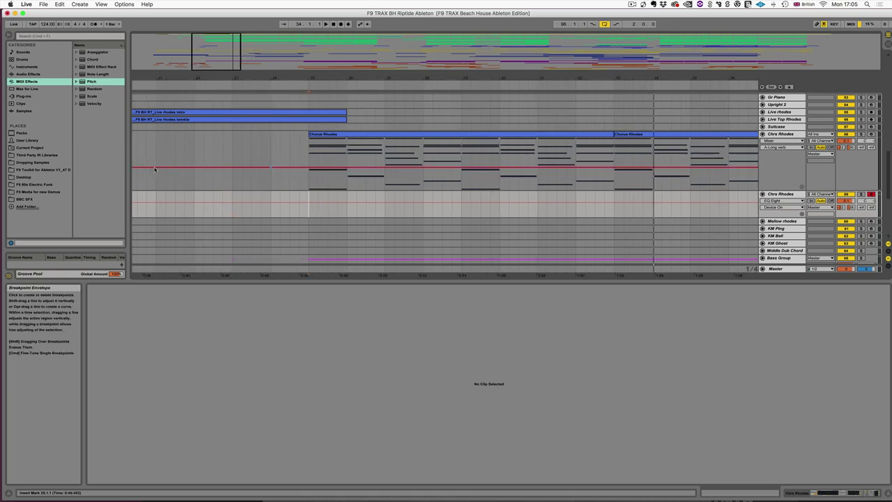
scroll(294, 151, "up", 2)
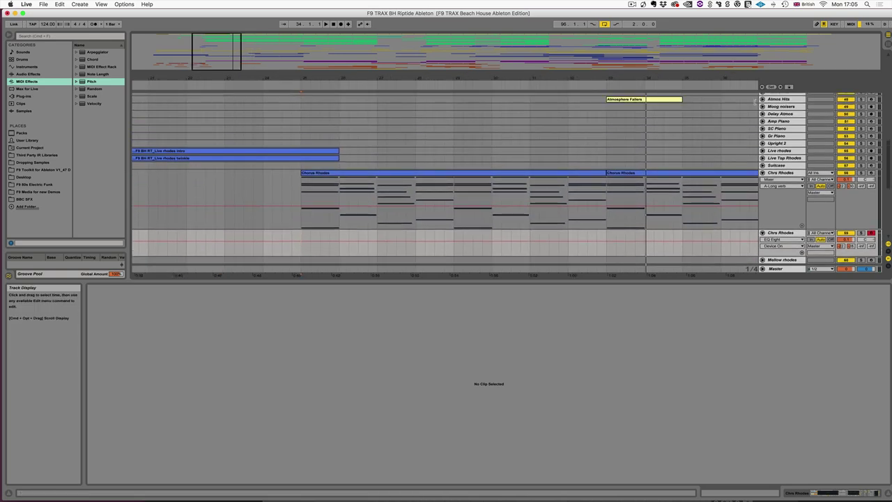
left_click(775, 122)
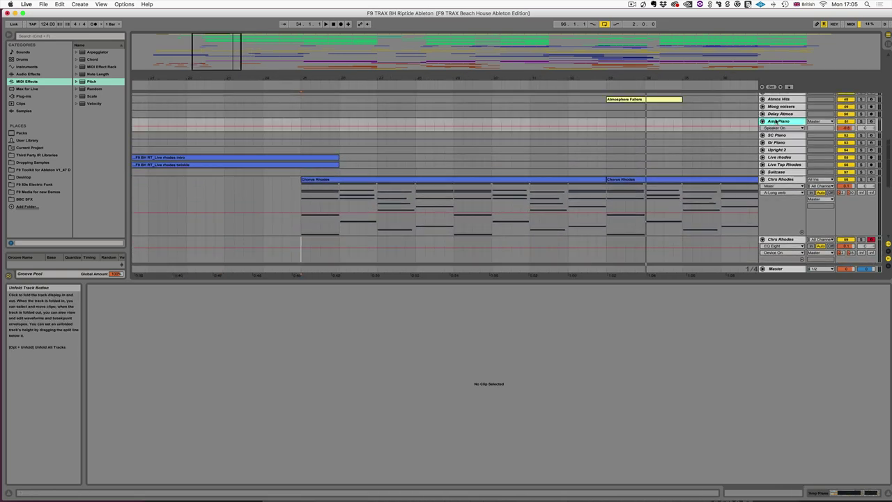
Step: Arm the Amp Piano track and play its F9 BH_Amb Piano clip from bar 40
left_click(870, 121)
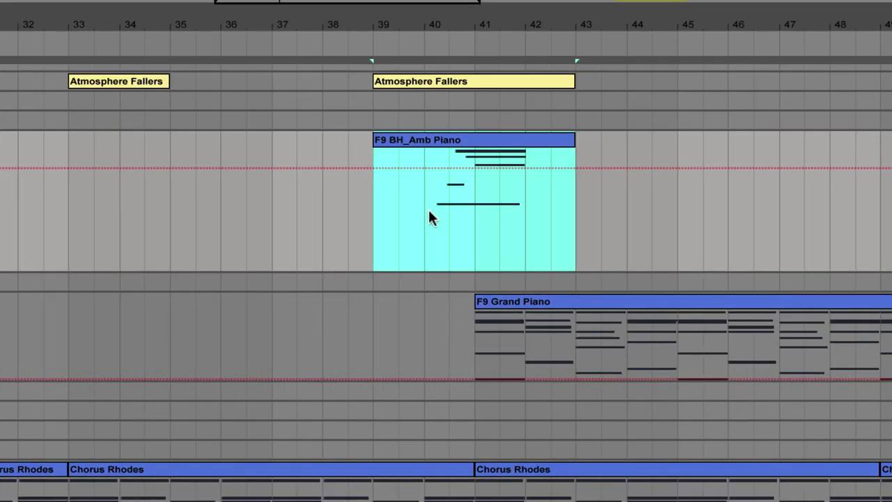
left_click(304, 150)
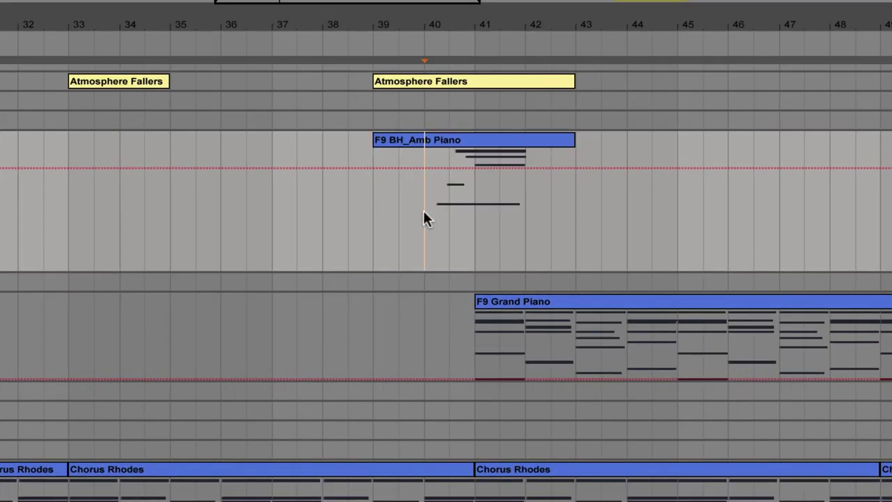
key("space")
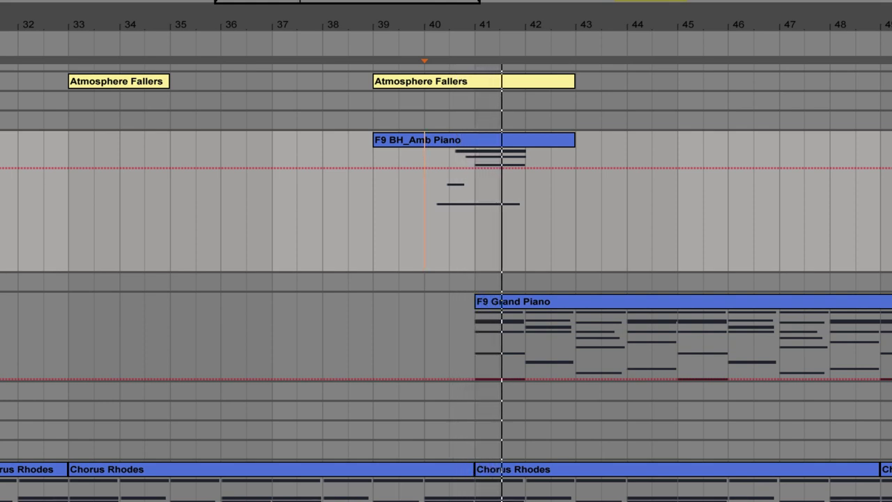
key("space")
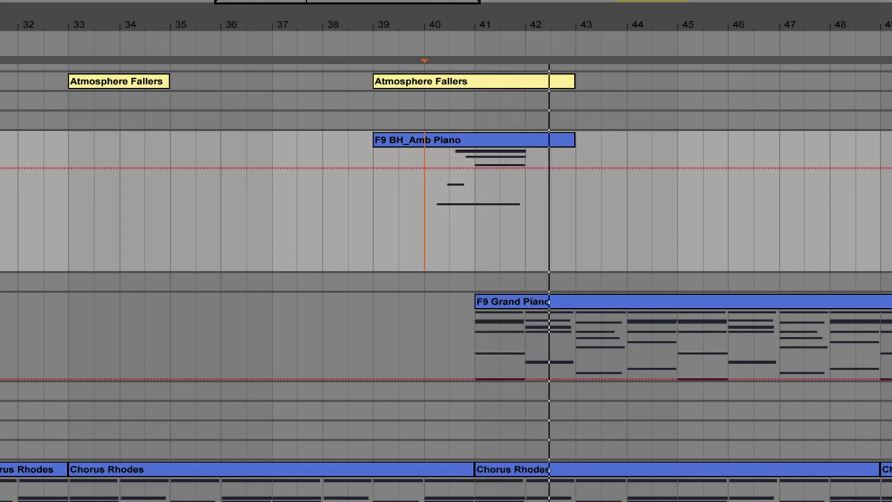
key("space")
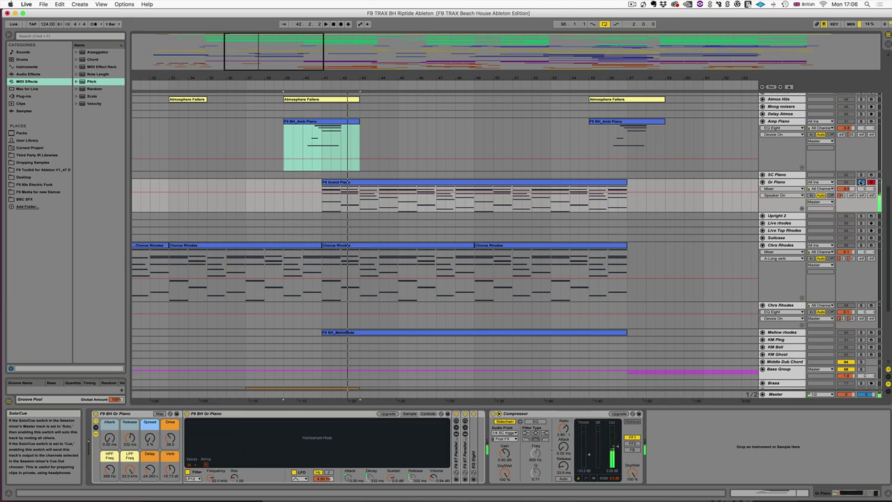
Step: Unfold the EQ Eight on the Gr Piano track, lower the F9 BH Gr Piano HPF to 30 Hz and select the F9 Grand Piano clip
left_click(773, 183)
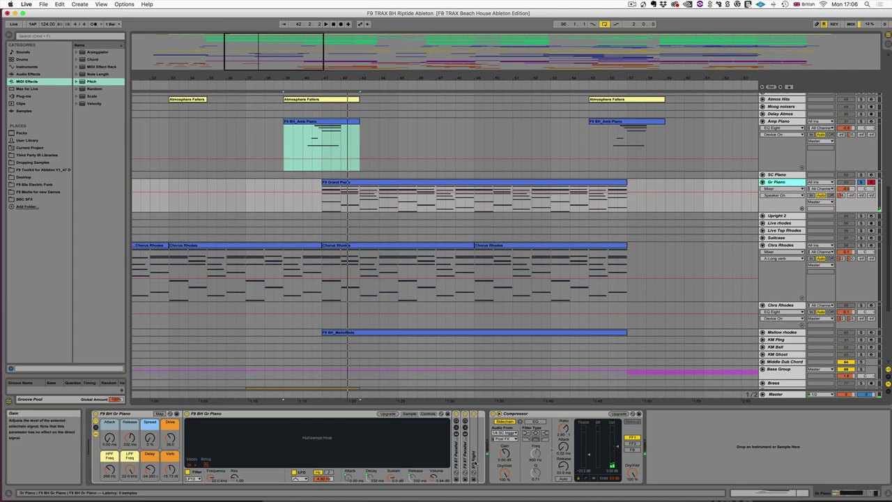
double_click(474, 454)
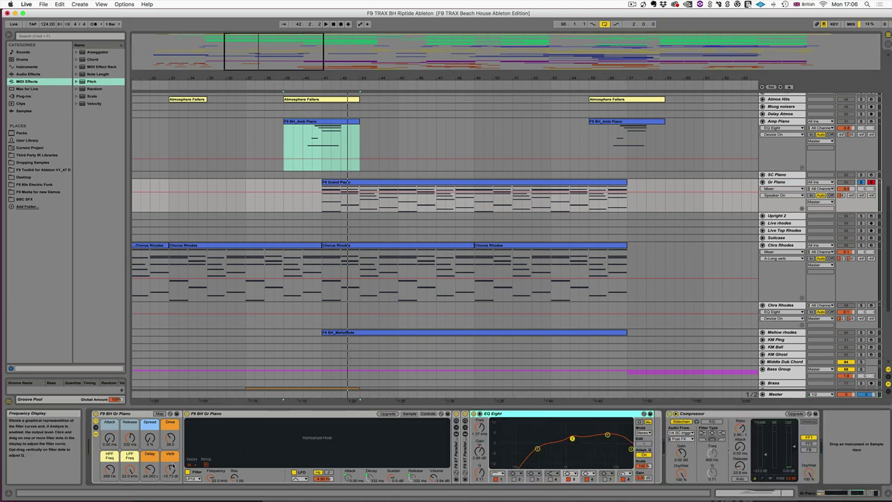
left_click_drag(109, 467, 110, 491)
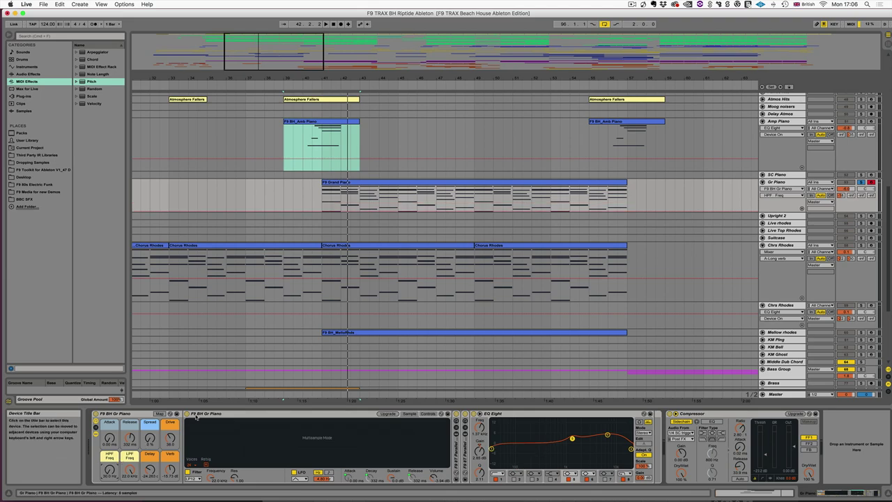
left_click(378, 182)
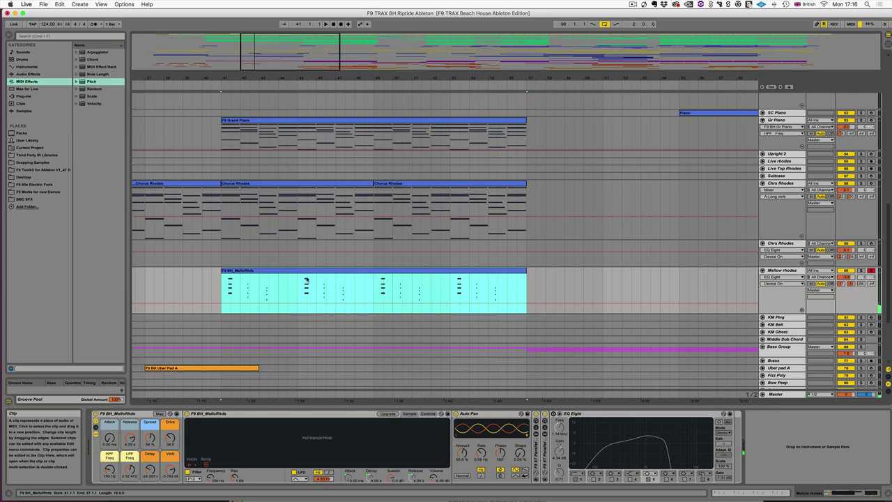
Step: Pick out the Auto Pan on the Mellow rhodes track and play the F9 BH_MelloRhds clip from bar 41
left_click(780, 270)
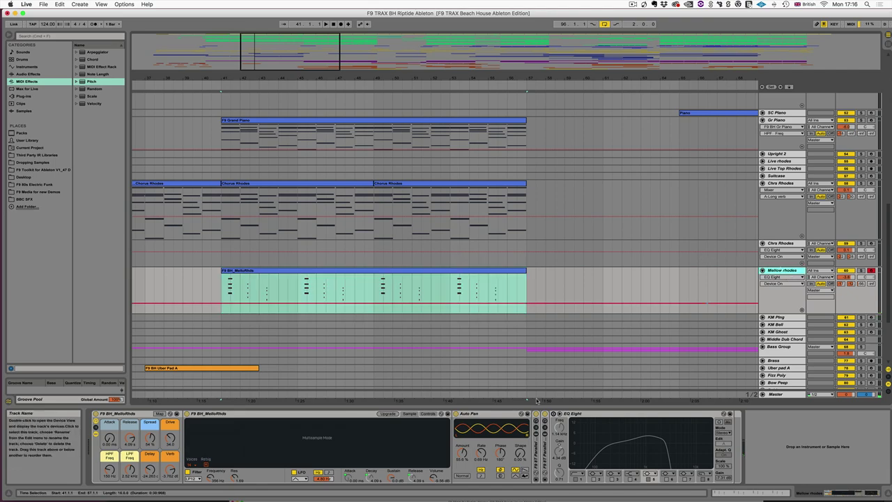
left_click(482, 414)
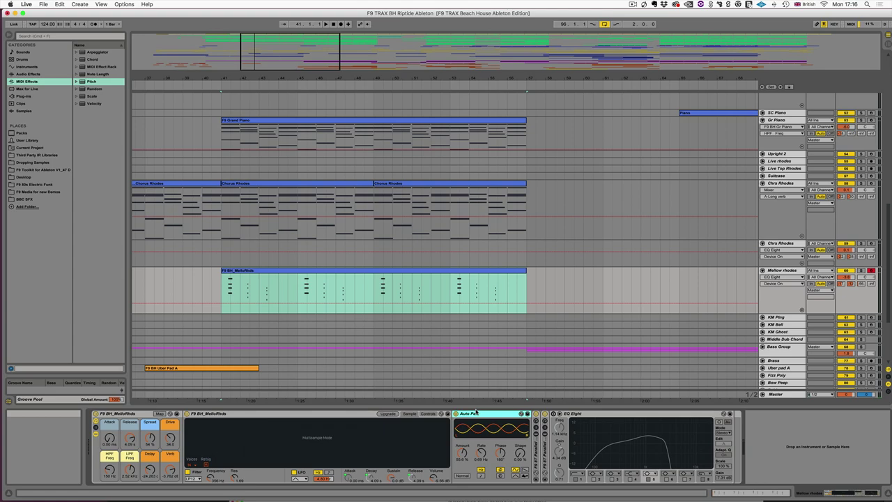
left_click(861, 271)
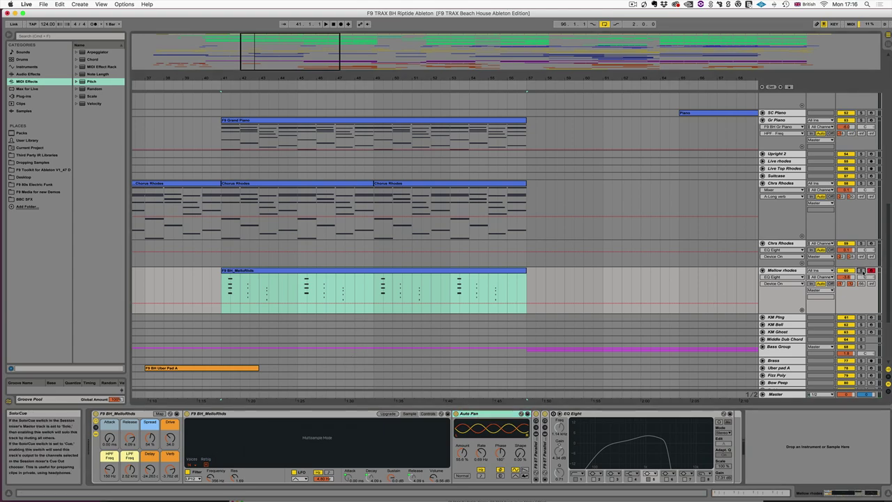
key("space")
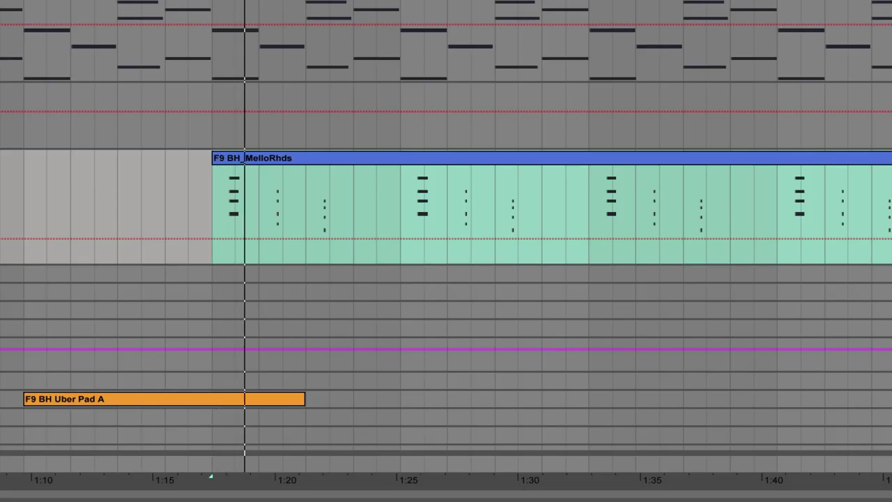
left_click(454, 158)
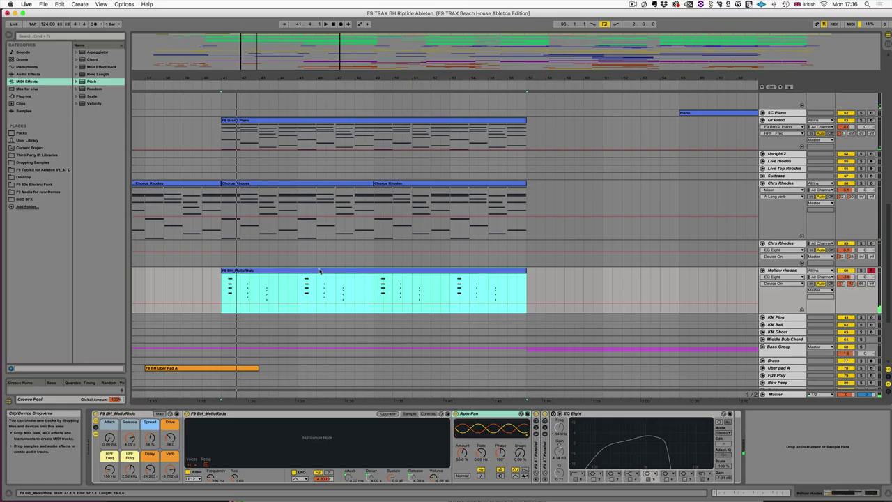
key("space")
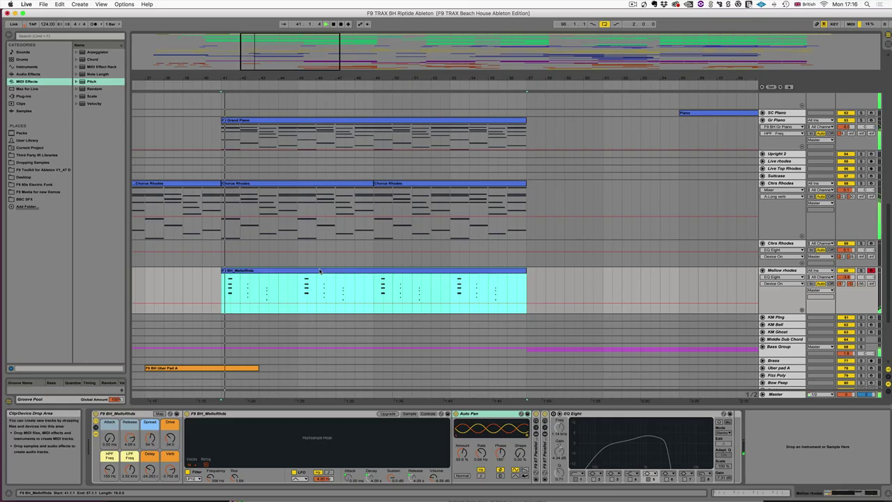
Step: Adjust the Gr Piano and Mellow rhodes track volumes slightly during playback
left_click(850, 282)
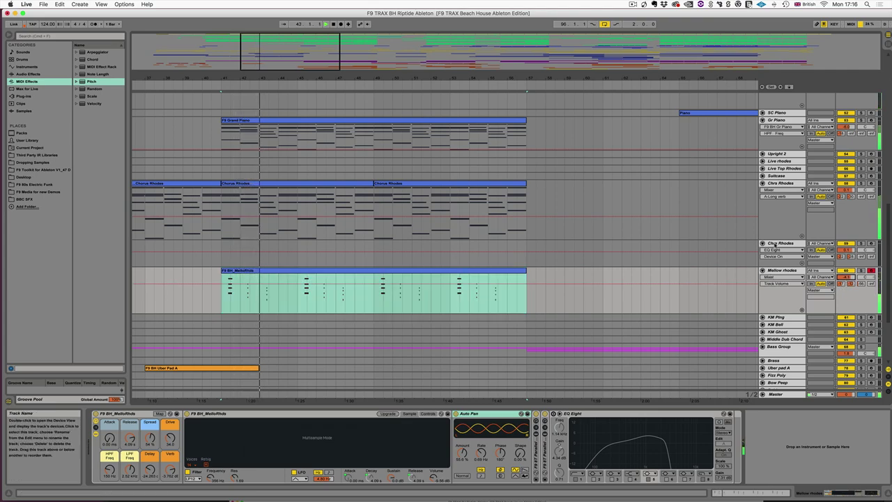
left_click_drag(845, 127, 845, 125)
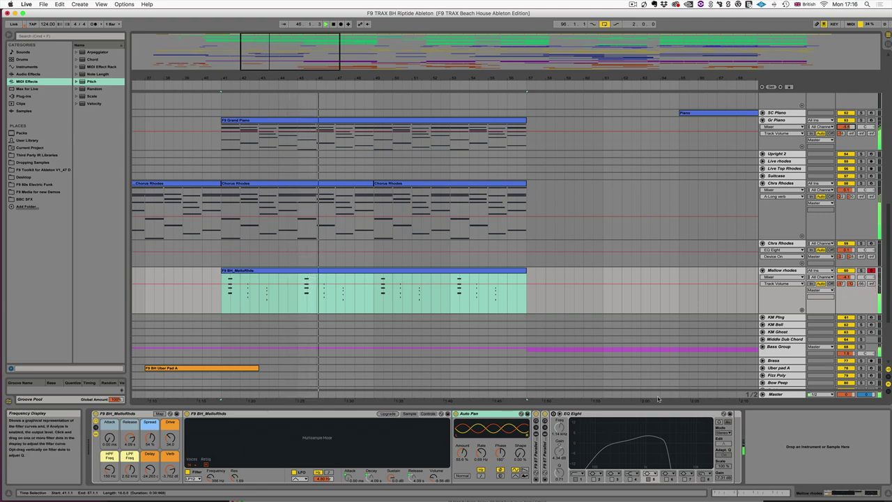
left_click_drag(846, 277, 846, 278)
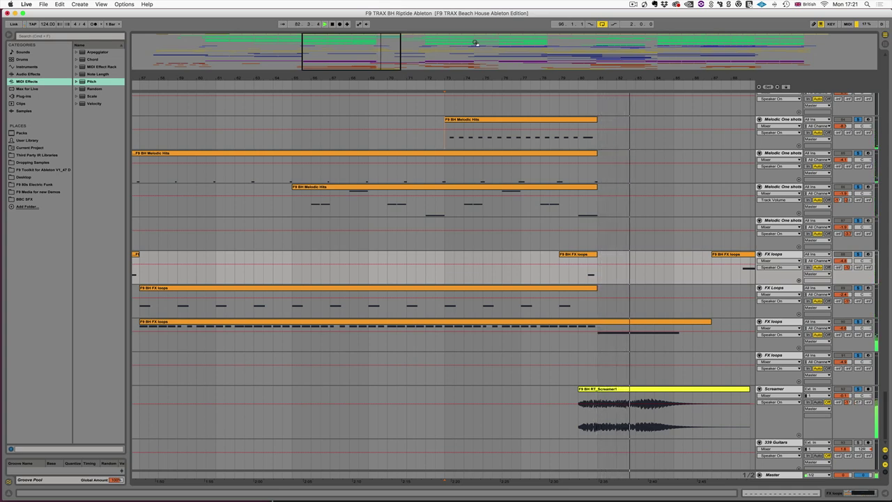
Step: Stop playback and arm the Melodic One shots track whose F9 BH Melodic Hits clip starts at bar 73
key("space")
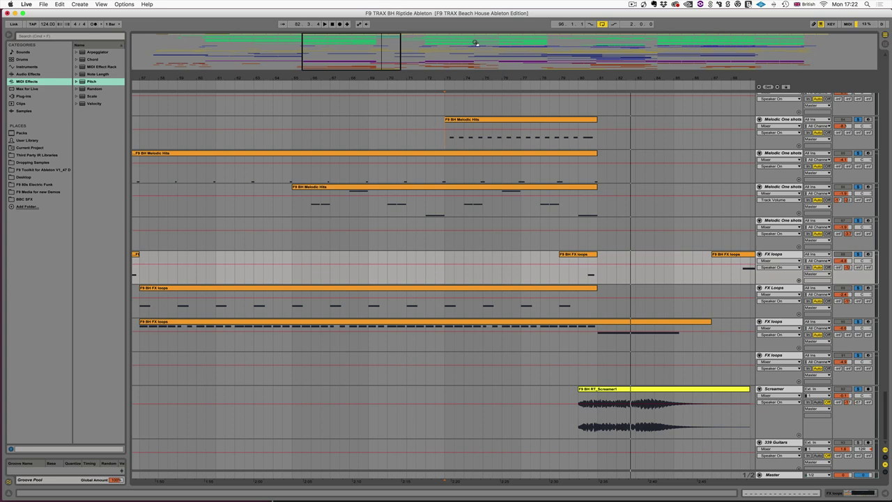
left_click(448, 112)
left_click(783, 120)
left_click(867, 119)
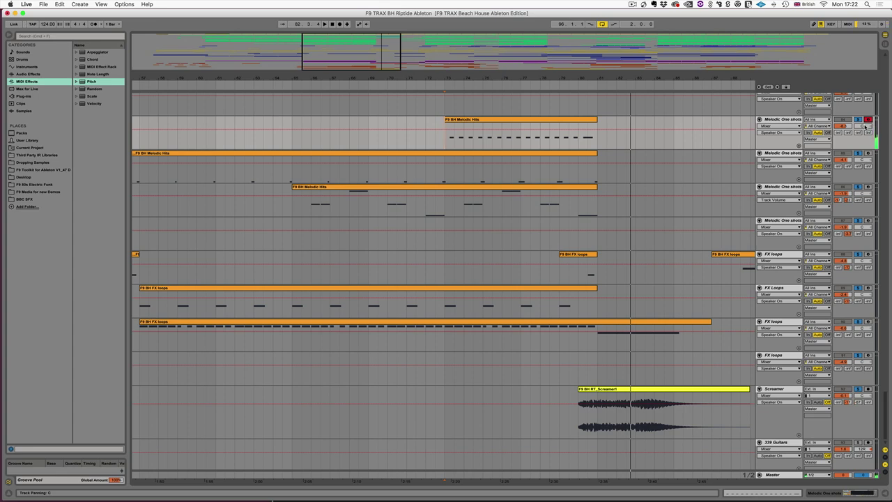
Step: Arm the FX loops track directly below FX Loops and select the F9 BH RT_Screamer1 clip on the Screamer track
left_click(774, 322)
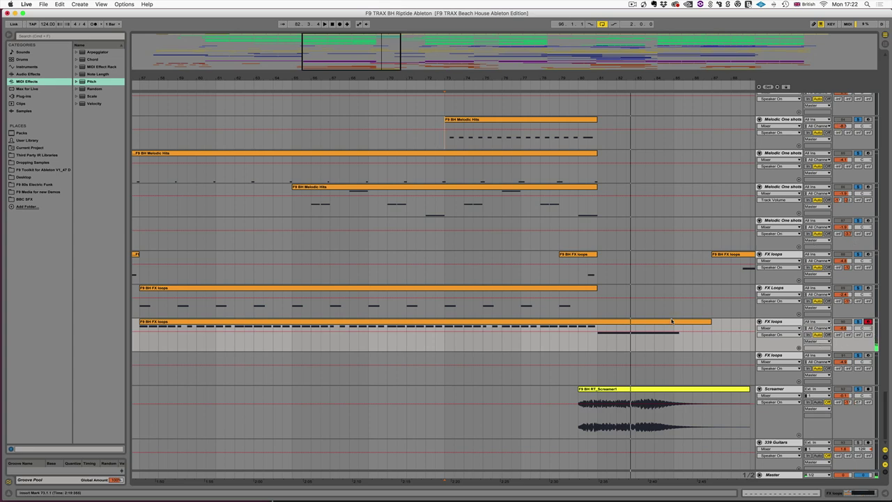
left_click(617, 390)
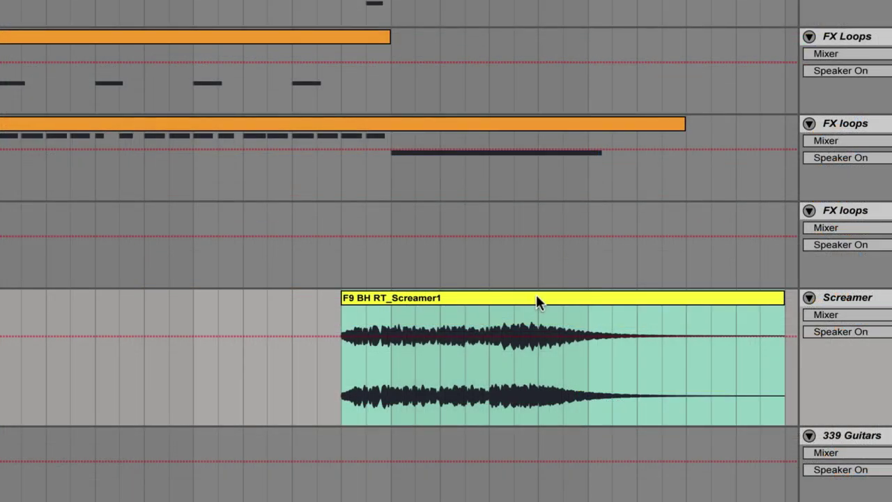
left_click(651, 389)
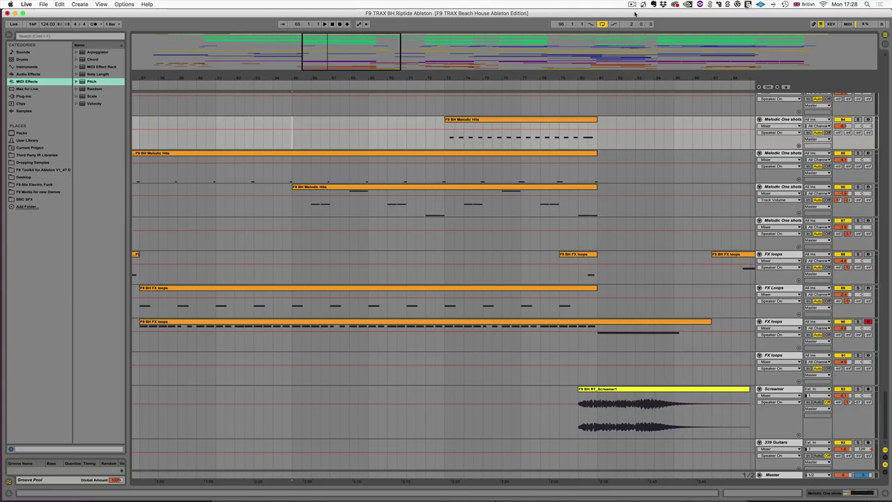
Step: Play the full arrangement from bar 65 to hear the melodic hits and FX loops build up
key("space")
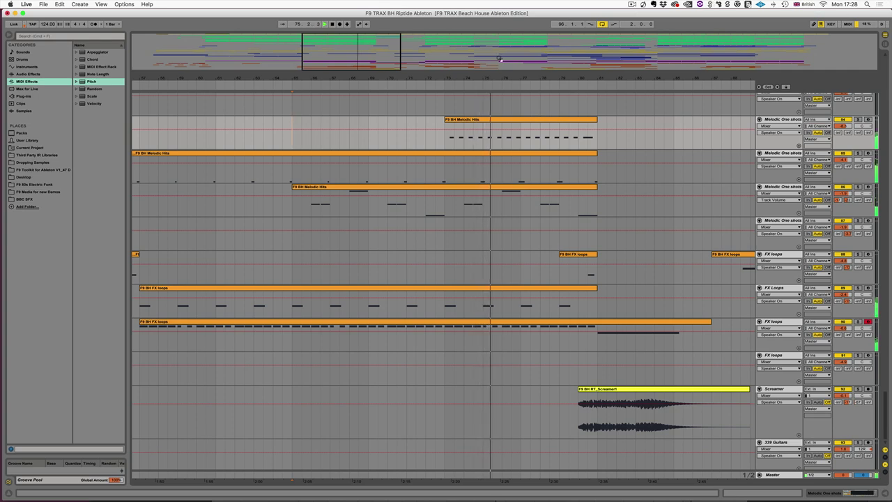
scroll(492, 274, "right", 5)
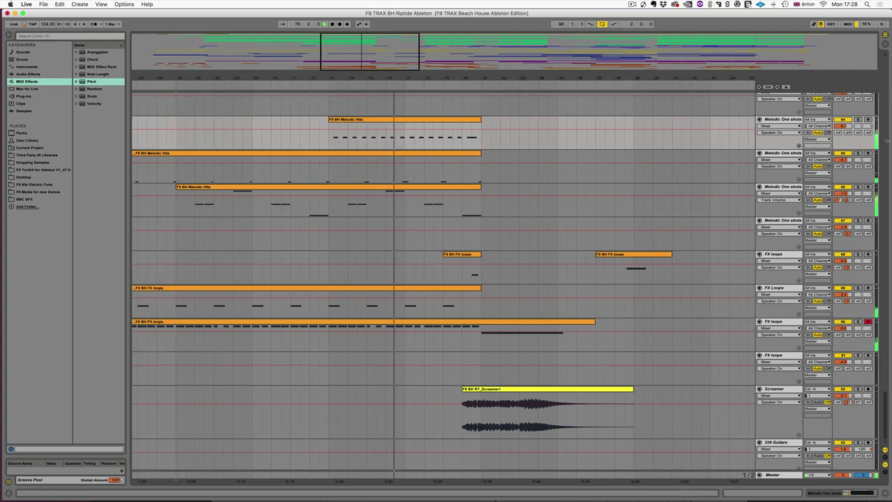
Step: Show the track volume automation of the first Melodic One shots track and view the later section of the Riptide arrangement
left_click(847, 129)
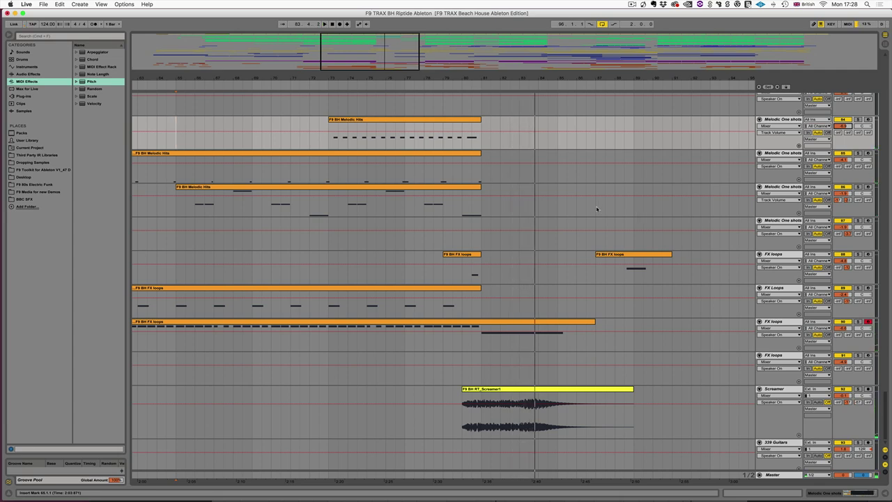
left_click(594, 52)
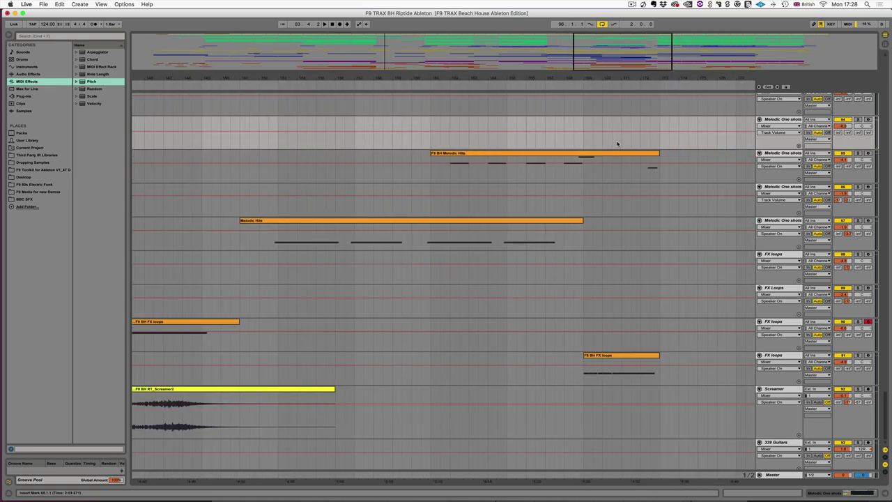
scroll(617, 143, "up", 5)
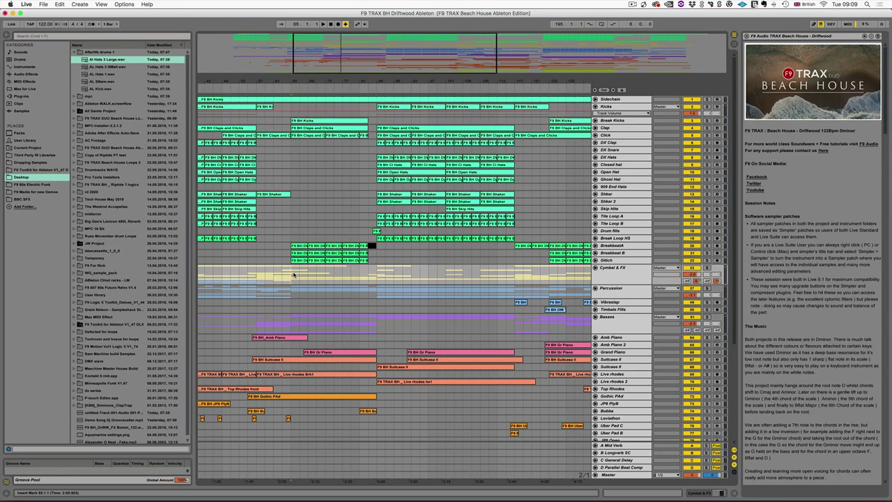
Step: Play the Driftwood arrangement from bar 65 and look over its drum, keyboard, pad and guitar tracks
key("space")
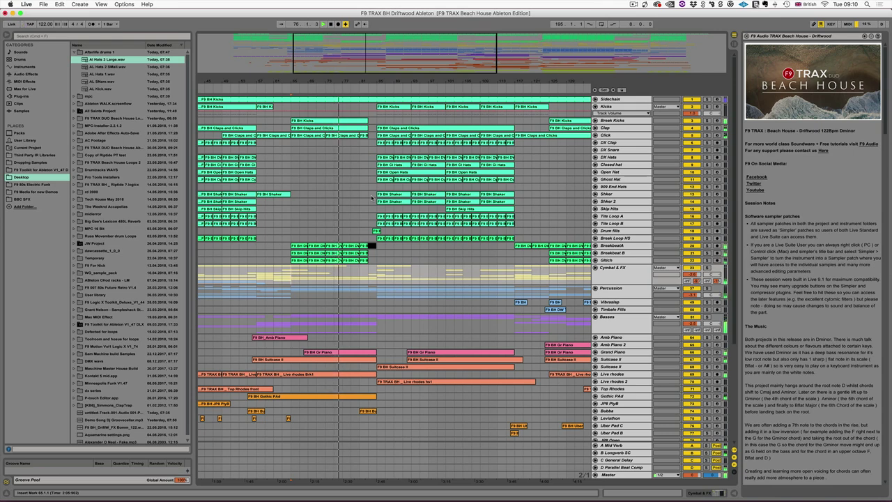
scroll(371, 198, "down", 5)
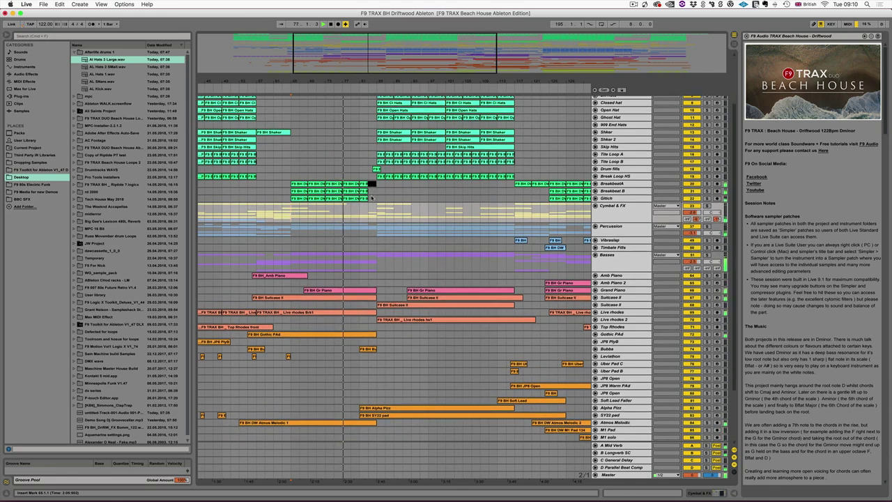
scroll(371, 198, "down", 5)
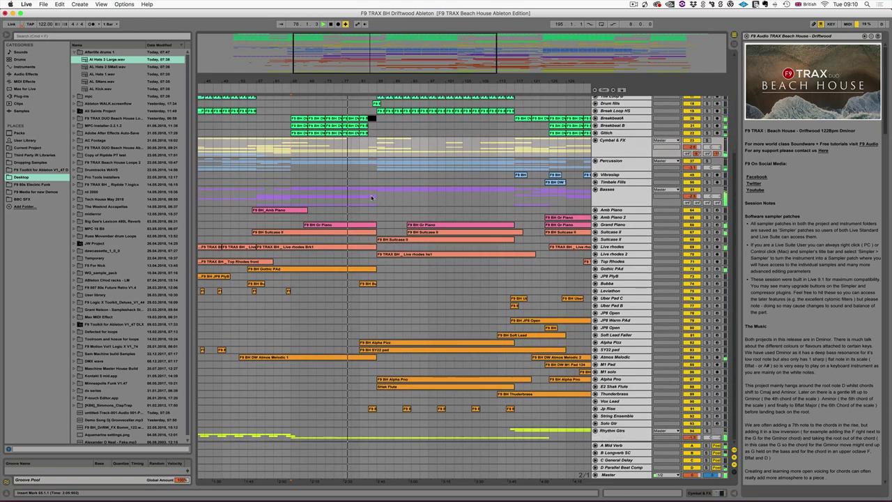
scroll(379, 201, "right", 5)
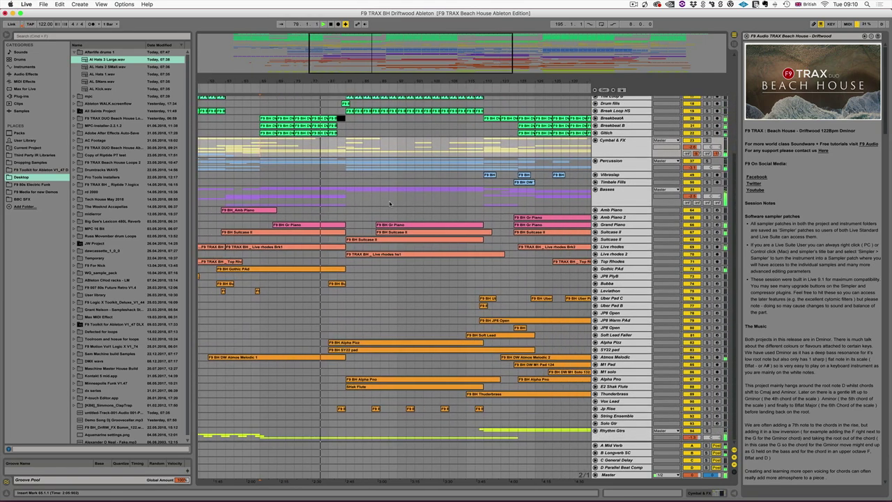
scroll(390, 203, "right", 5)
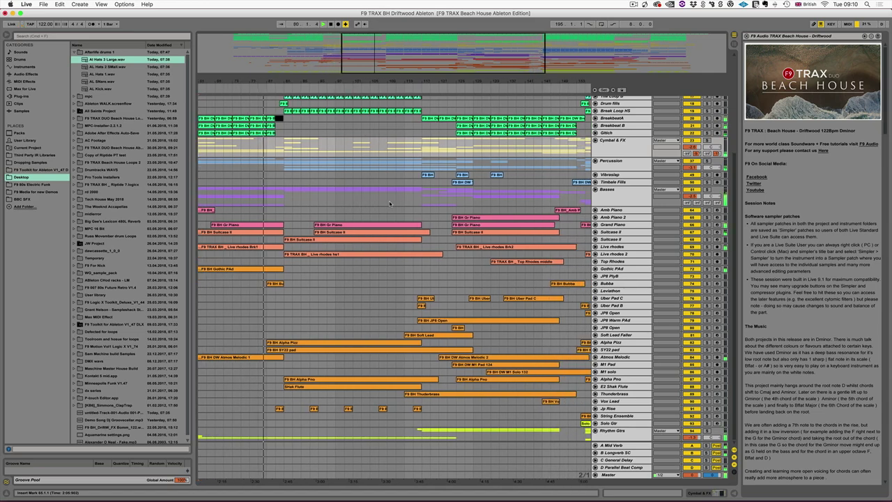
scroll(390, 203, "right", 1)
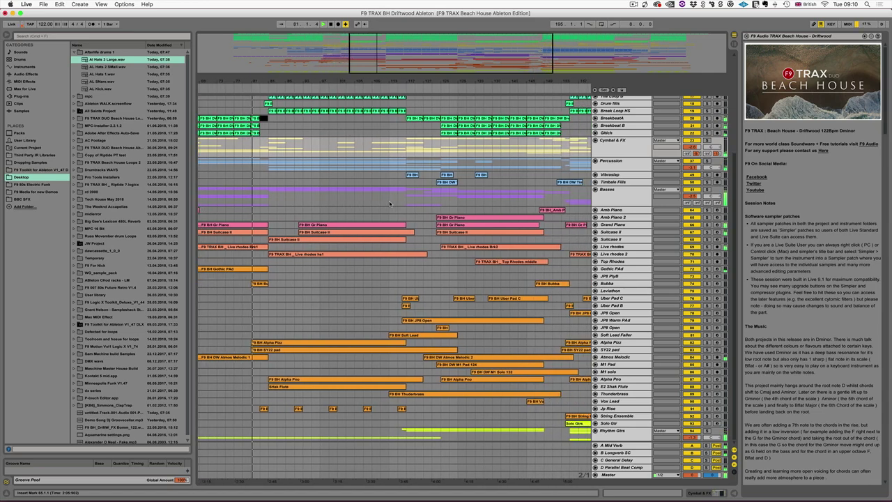
scroll(389, 204, "left", 1)
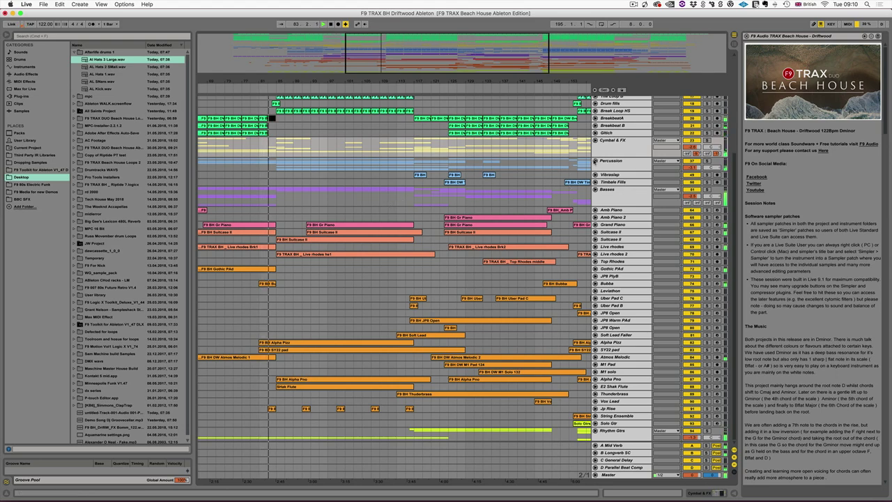
Step: Unfold the Percussion, Basses and Cymbal & FX group tracks to show the tracks inside them
left_click(595, 161)
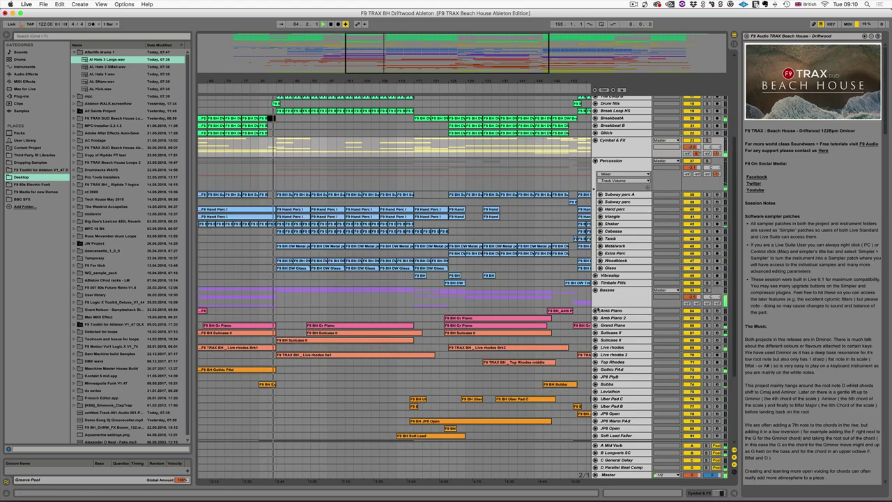
left_click(595, 291)
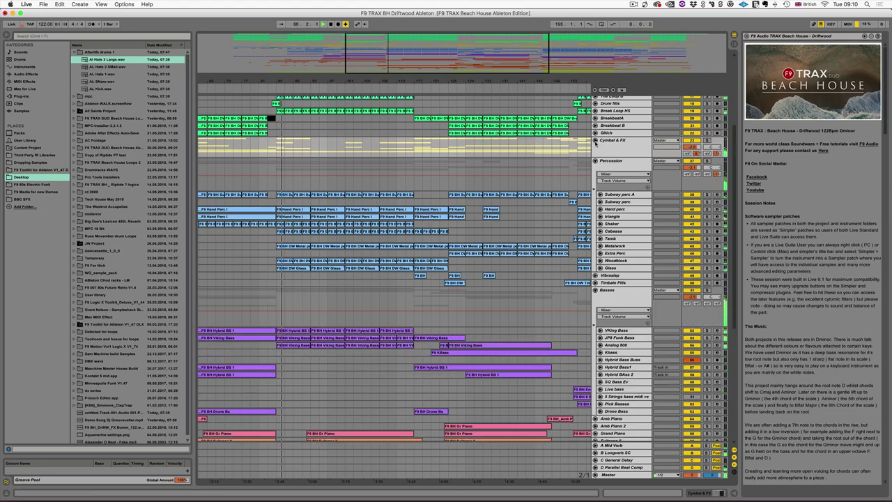
left_click(595, 141)
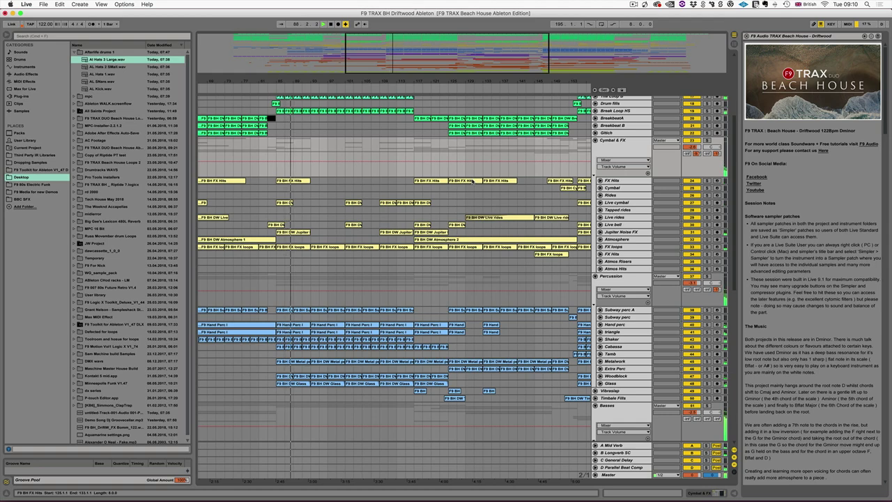
Step: Examine how the drum, effects, percussion and bass clips are layered across the arrangement's sections
scroll(472, 181, "up", 5)
scroll(472, 181, "left", 5)
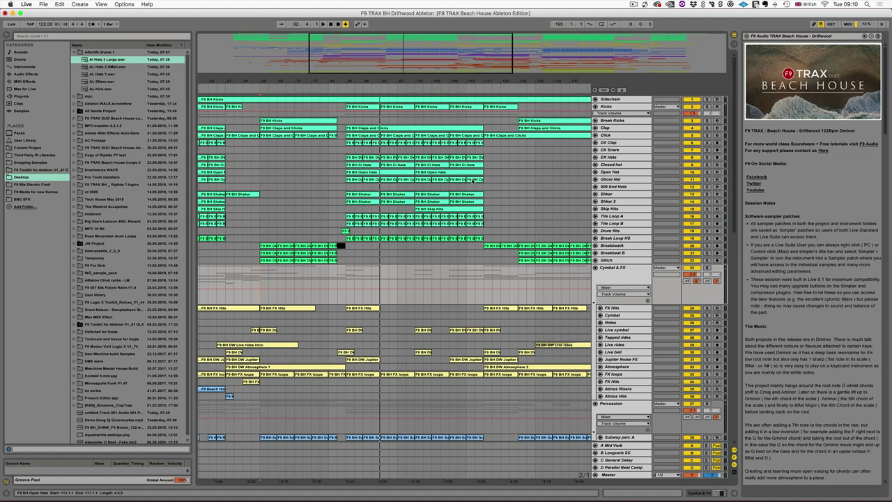
scroll(472, 180, "down", 15)
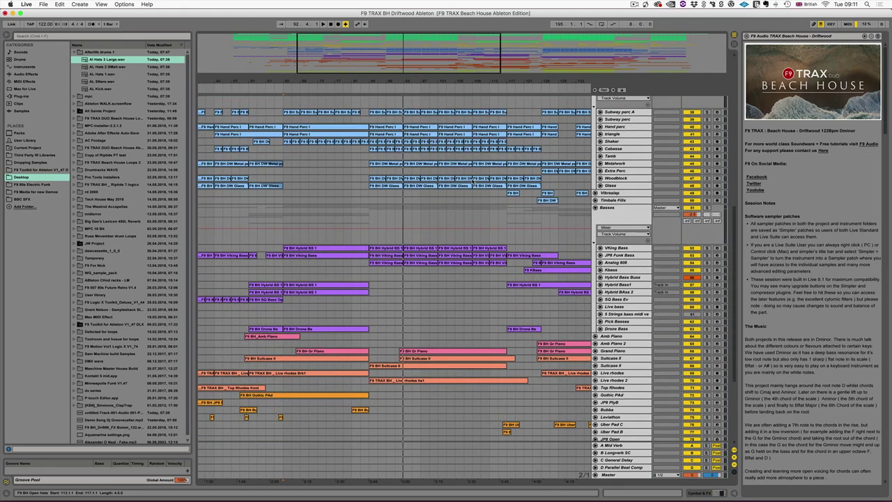
scroll(472, 180, "right", 10)
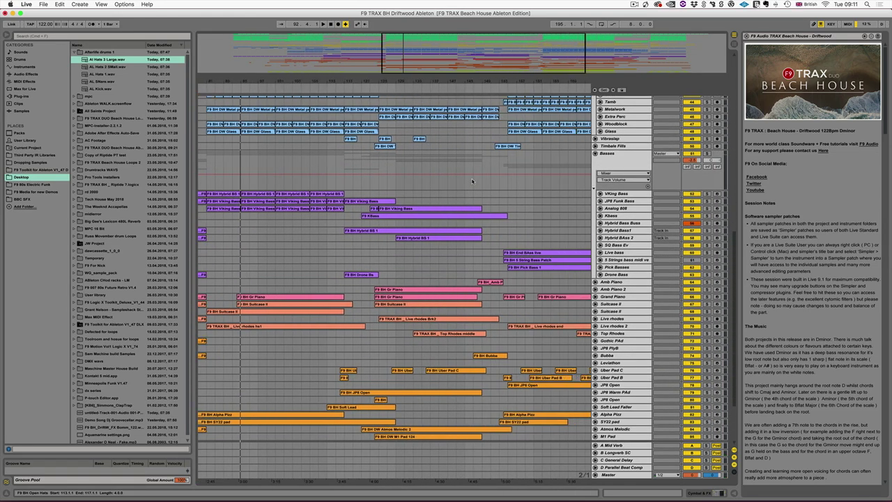
scroll(472, 180, "up", 5)
scroll(472, 180, "up", 8)
scroll(472, 180, "right", 2)
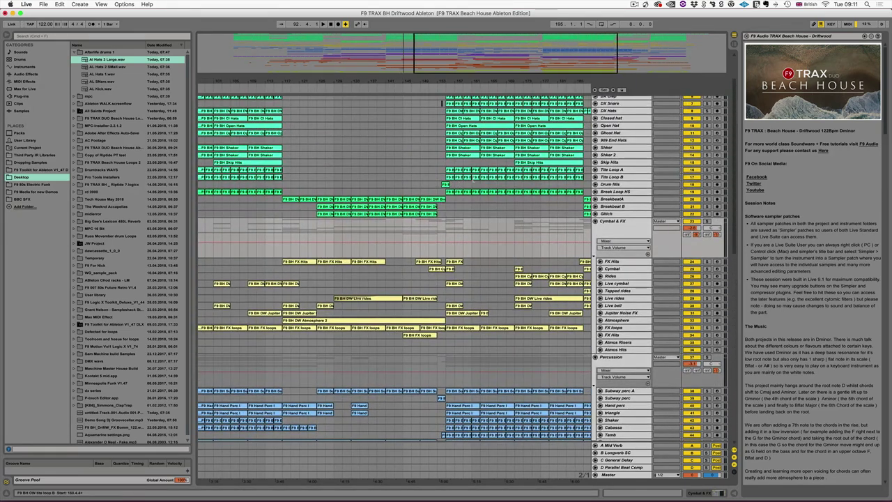
scroll(472, 180, "right", 3)
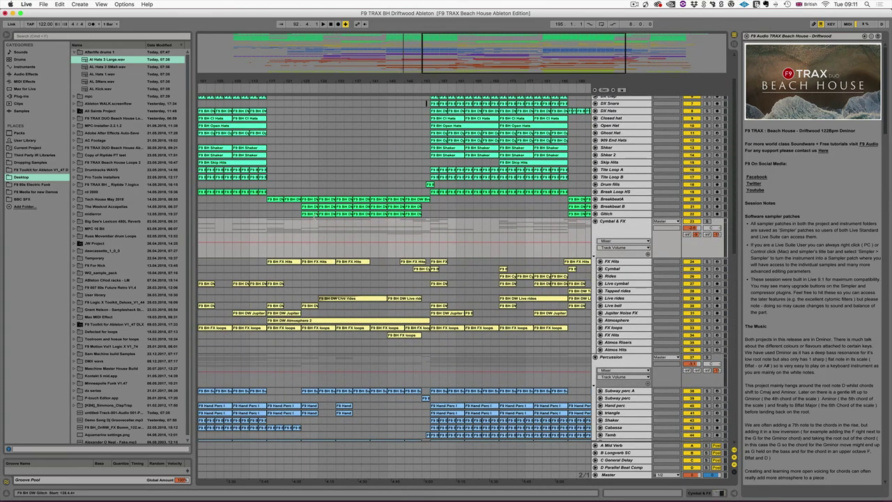
Step: Play the second break from bar 125 and compare its drum and effects clips with the earlier sections
key("space")
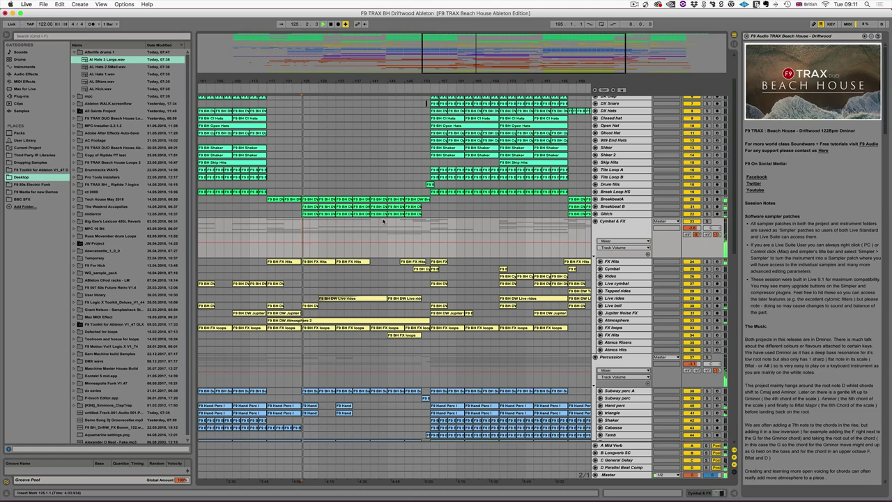
scroll(385, 220, "left", 3)
scroll(385, 221, "down", 1)
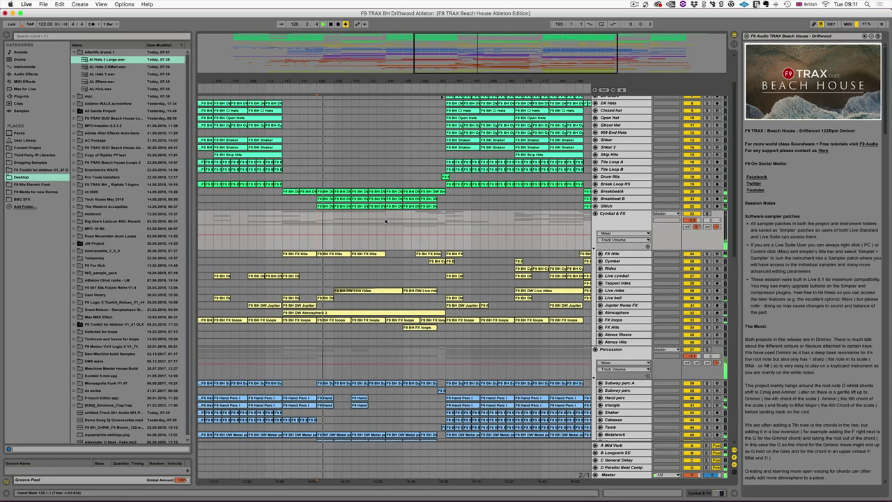
scroll(386, 221, "up", 4)
scroll(385, 221, "left", 5)
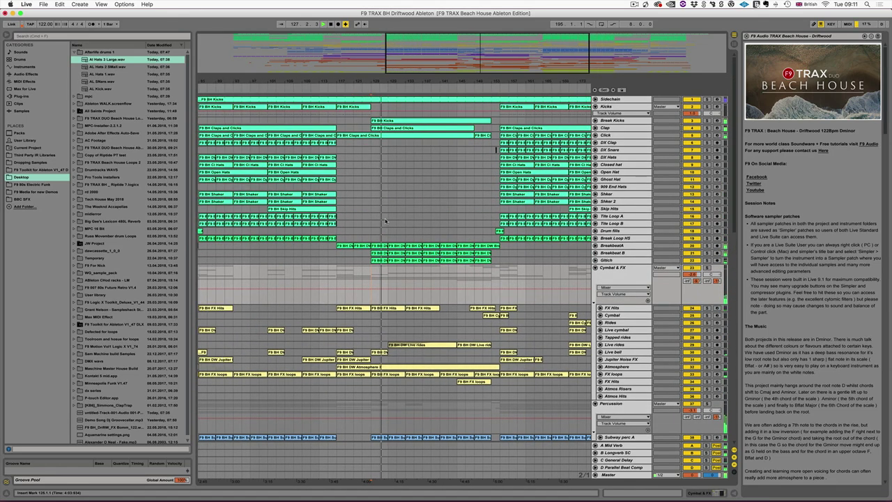
scroll(340, 266, "left", 10)
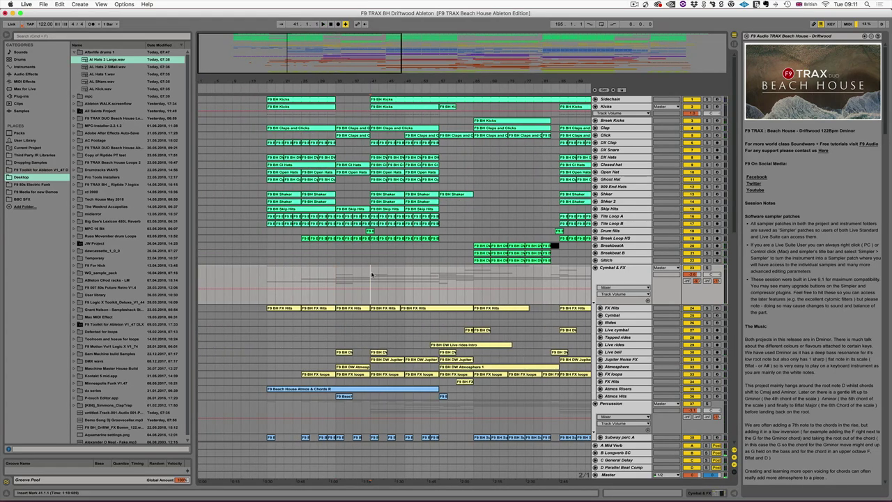
Step: Listen to the full drum sections starting around bar 85 and bar 153, and stop playback
scroll(380, 273, "right", 5)
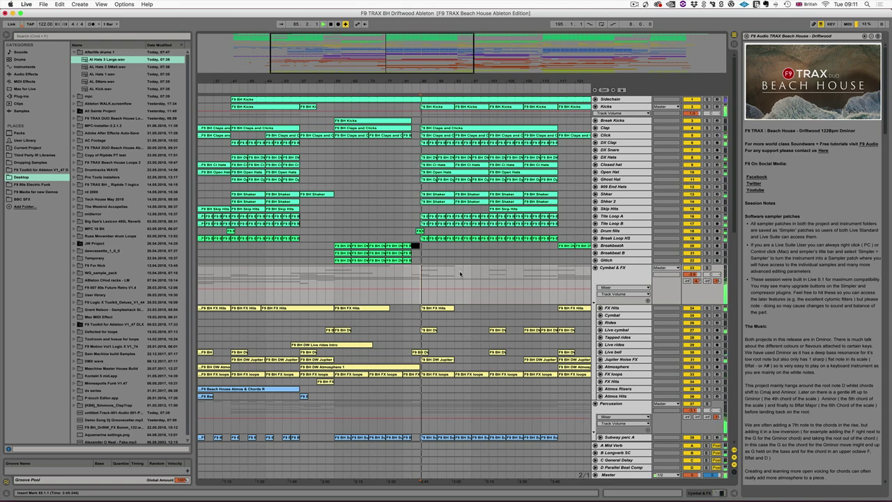
scroll(459, 273, "right", 3)
scroll(460, 273, "right", 6)
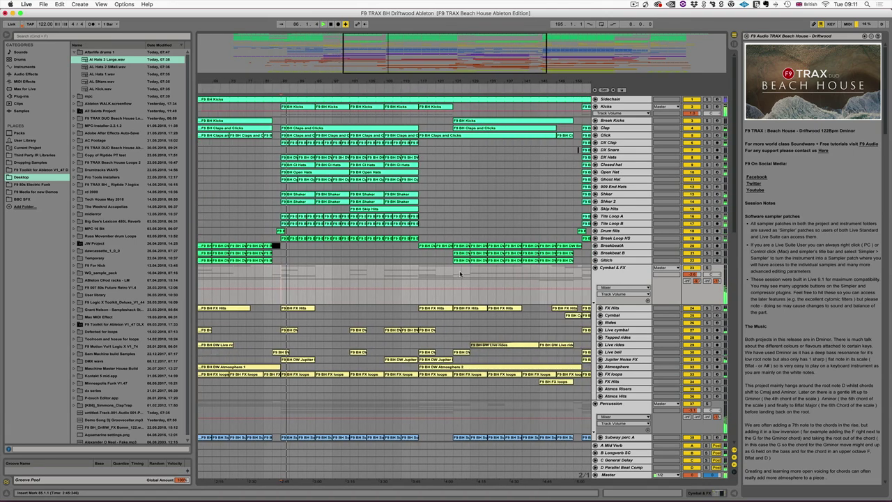
scroll(460, 273, "right", 2)
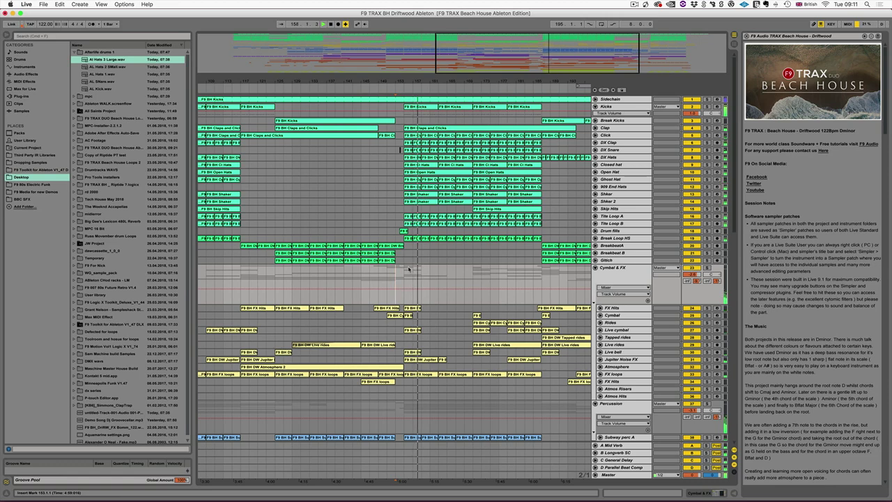
key("space")
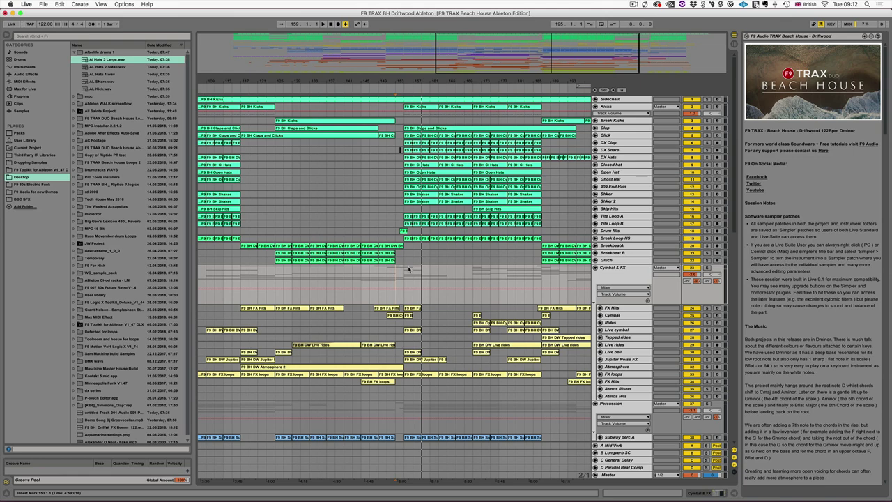
Step: Examine the percussion and bass clips in the earlier sections and the drum tracks around the first break
scroll(409, 269, "left", 2)
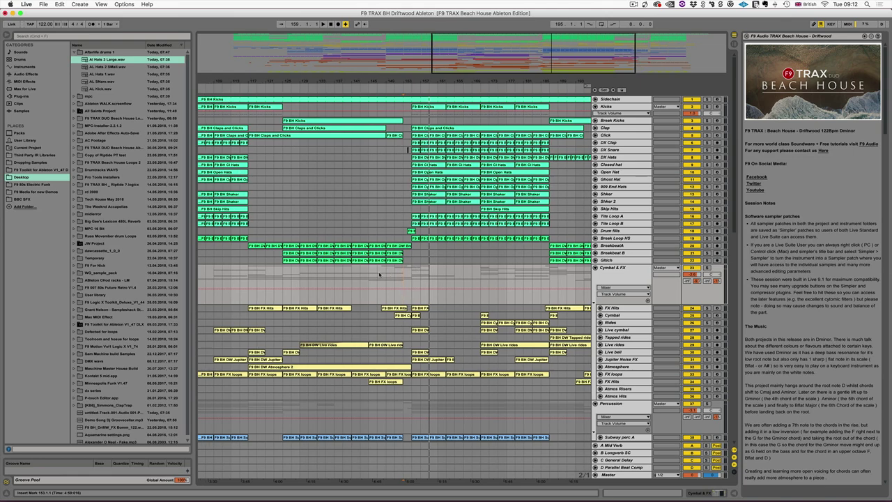
scroll(409, 269, "down", 10)
scroll(382, 275, "down", 2)
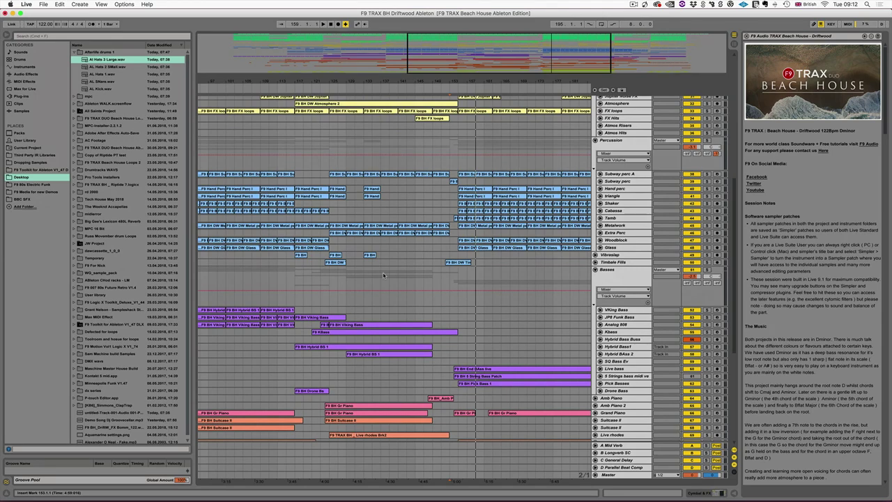
scroll(382, 275, "left", 6)
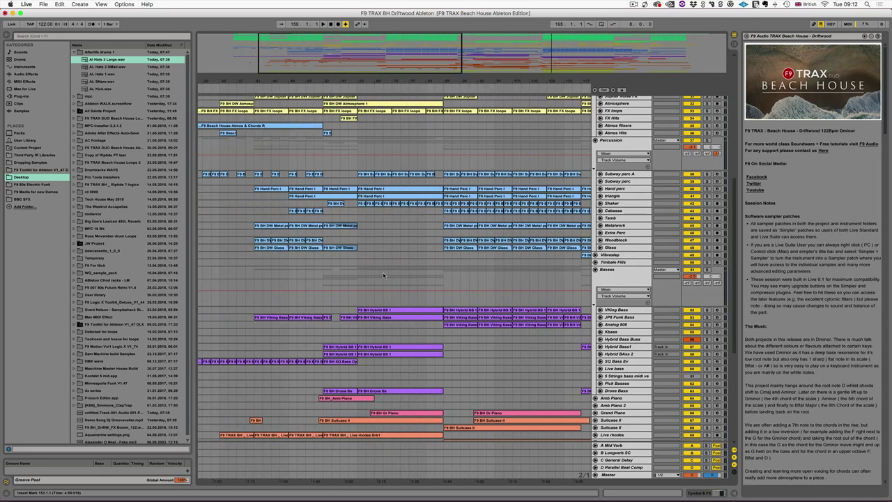
scroll(382, 276, "left", 2)
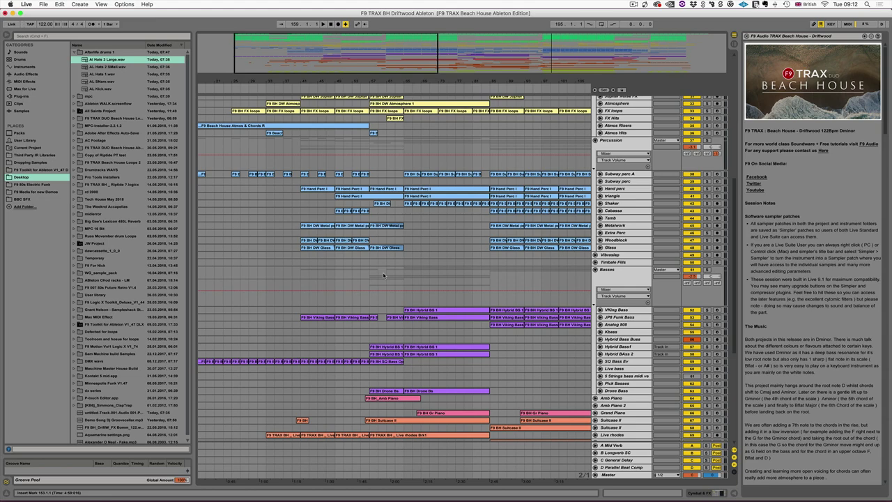
scroll(383, 278, "right", 3)
scroll(383, 279, "down", 1)
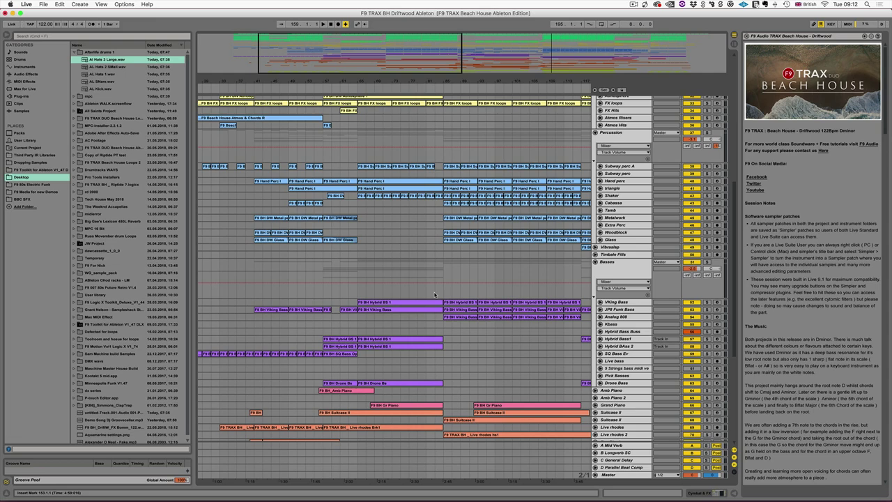
scroll(434, 293, "up", 10)
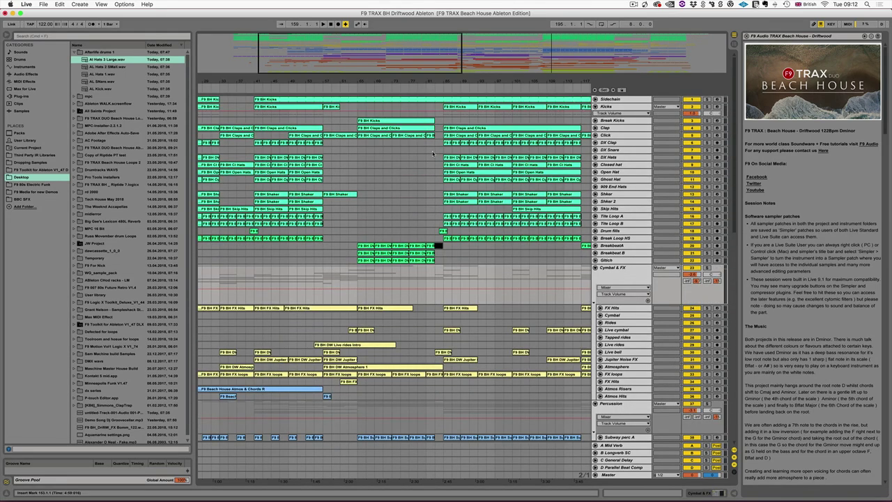
Step: Zoom in on the first break at bar 65 and solo the BreakbeatA track to audition its first clip
left_click(357, 271)
left_click_drag(381, 72, 381, 78)
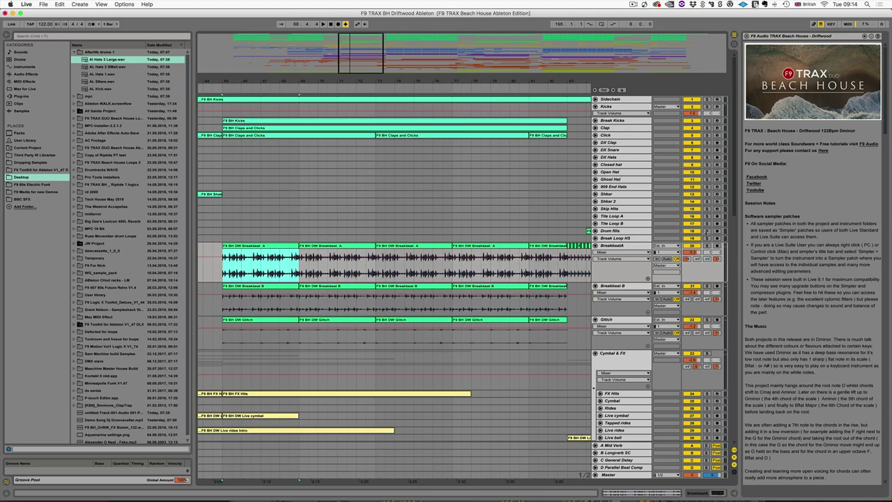
left_click(706, 246)
left_click(619, 245)
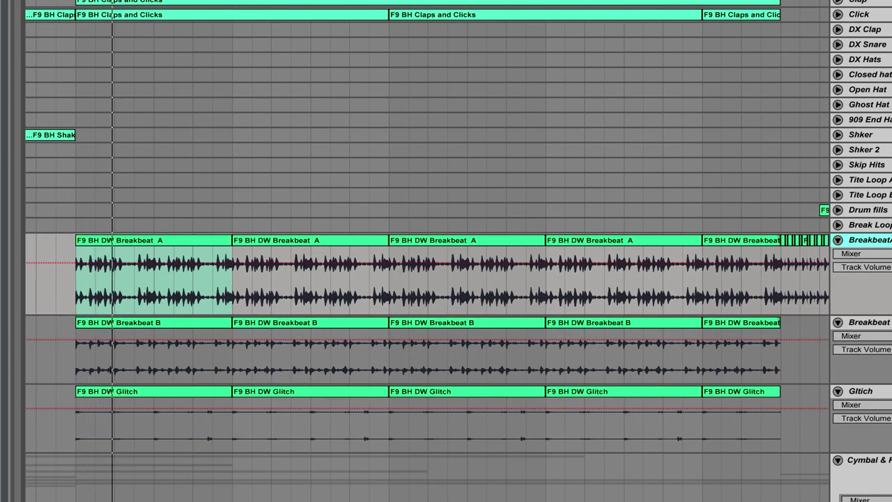
left_click_drag(86, 0, 86, 14)
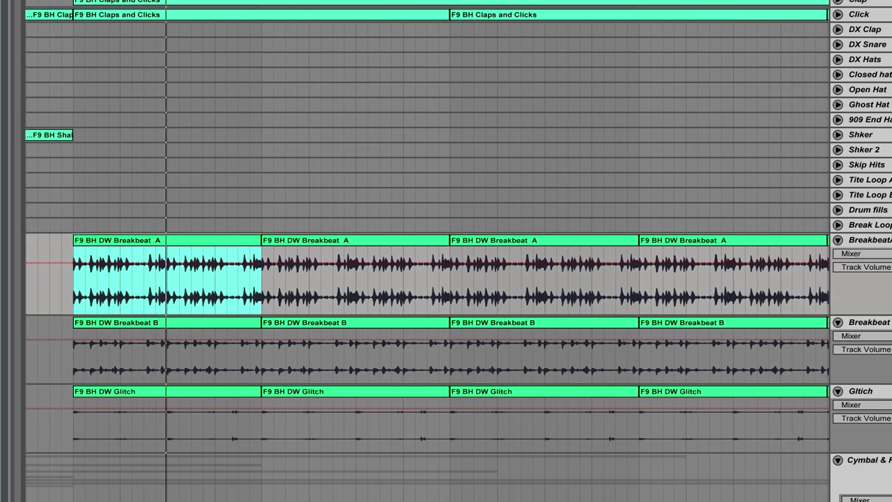
Step: Split out the short quiet slice between the first two hits and the next loud hit of the first Breakbeat A clip
left_click_drag(257, 0, 257, 21)
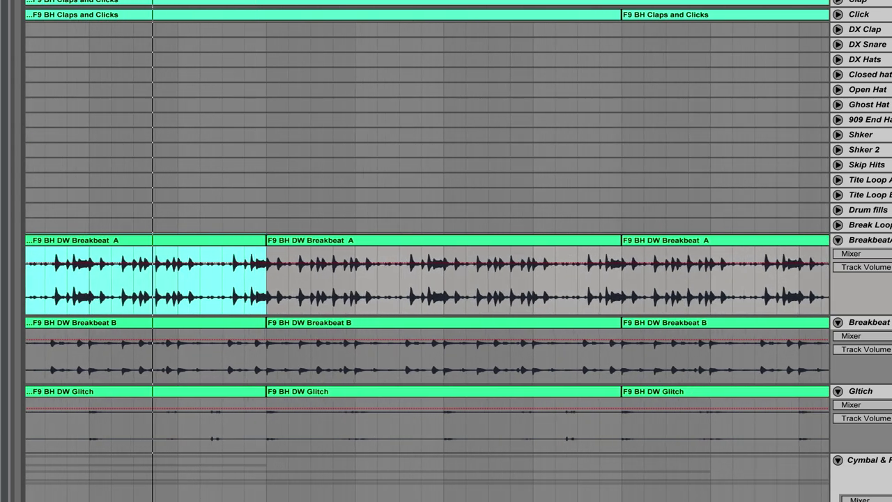
scroll(345, 336, "left", 5)
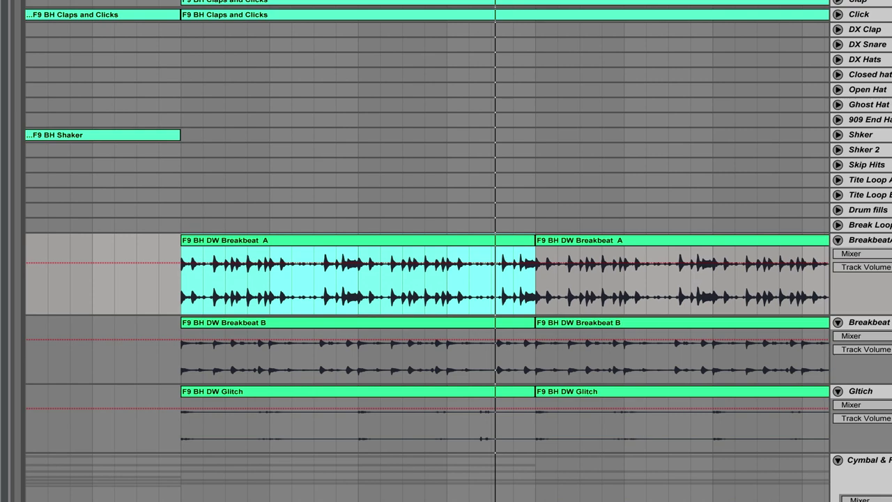
left_click_drag(326, 0, 326, 148)
scroll(326, 148, "left", 3)
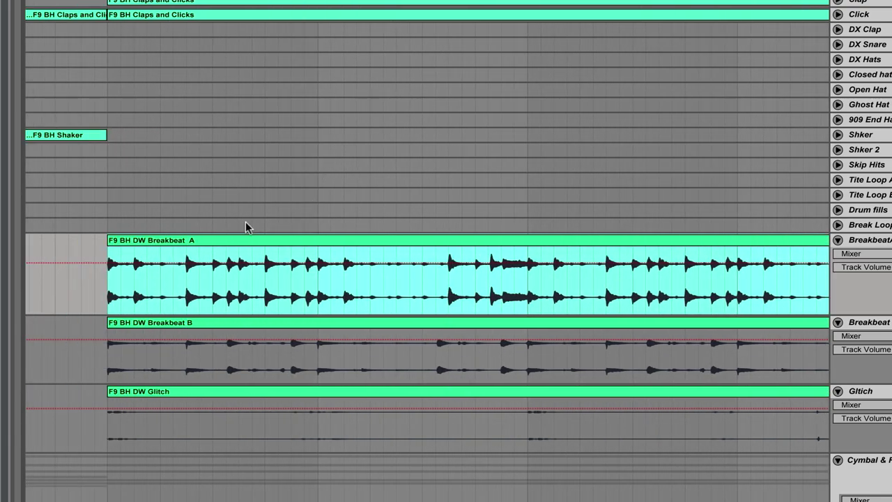
left_click_drag(162, 291, 180, 285)
key("ctrl+e")
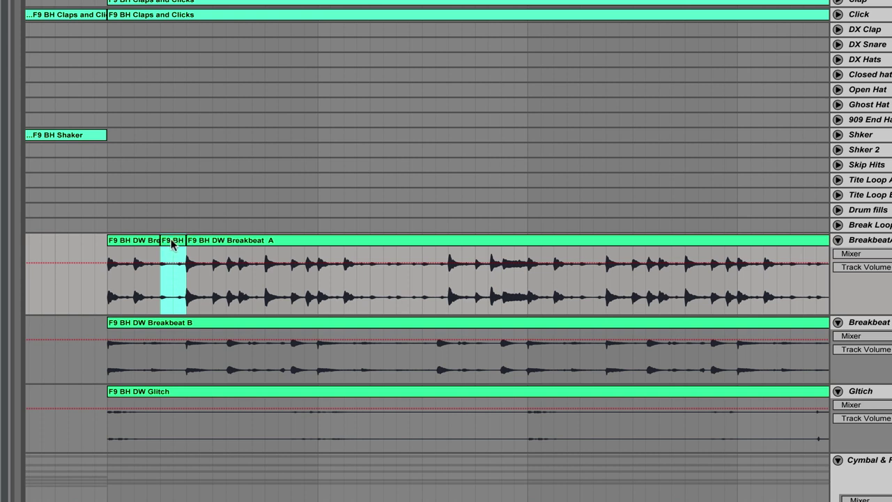
Step: Select the opening slice of the Breakbeat A clip and listen to the break from there
left_click(137, 241)
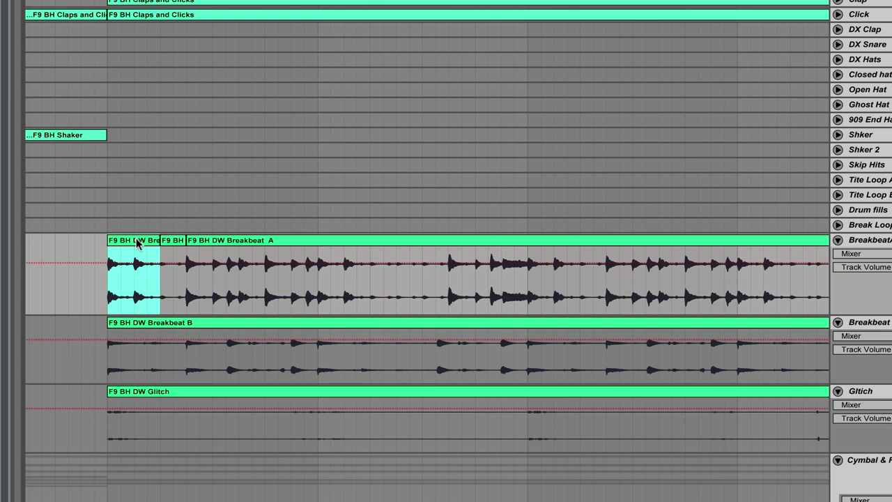
key("space")
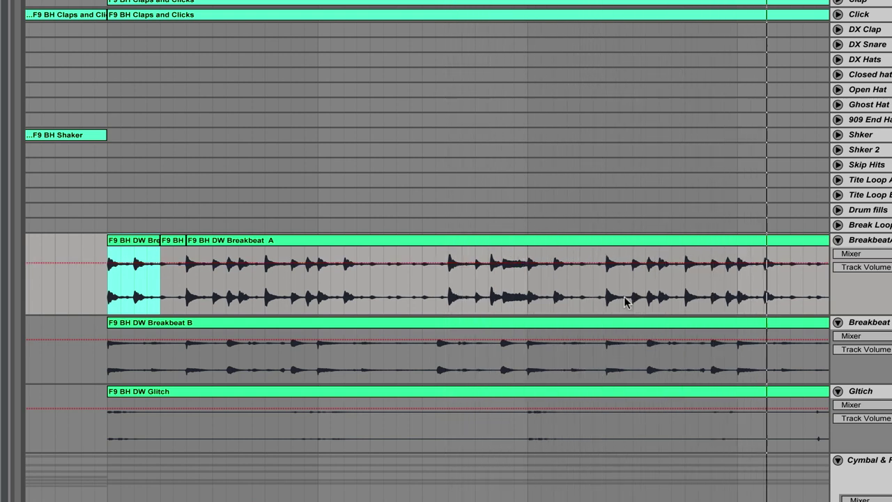
scroll(624, 301, "right", 1)
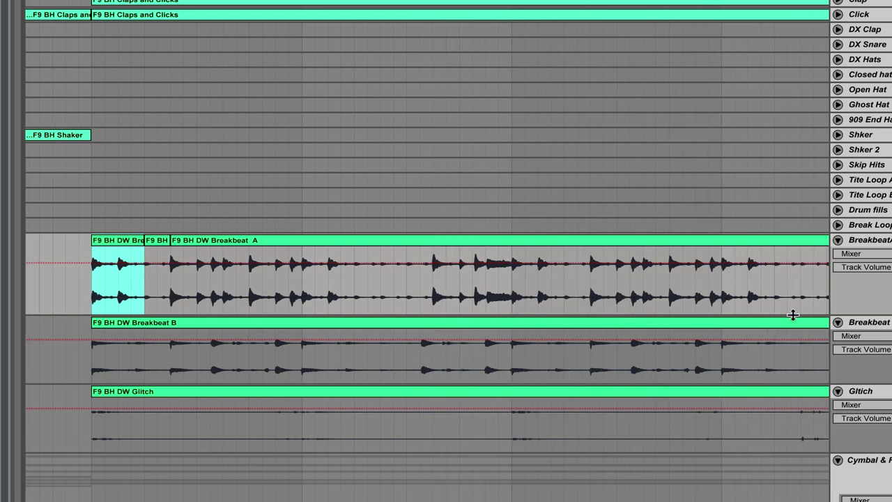
Step: Solo the Breakbeat B track and then the Glitch track, auditioning the first clip of each from its start
left_click(882, 322)
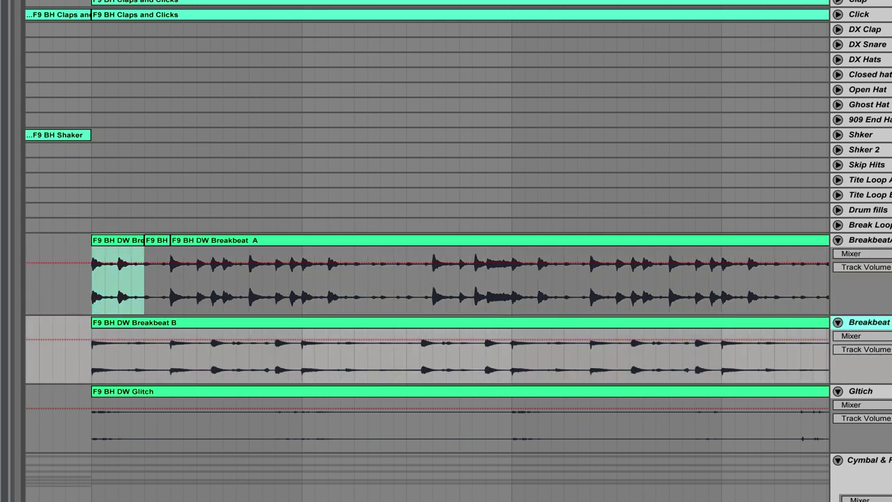
left_click(158, 322)
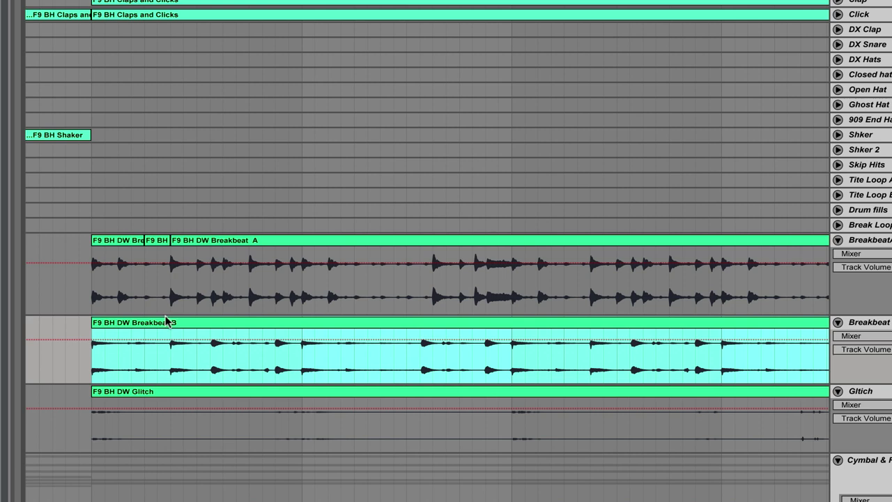
key("space")
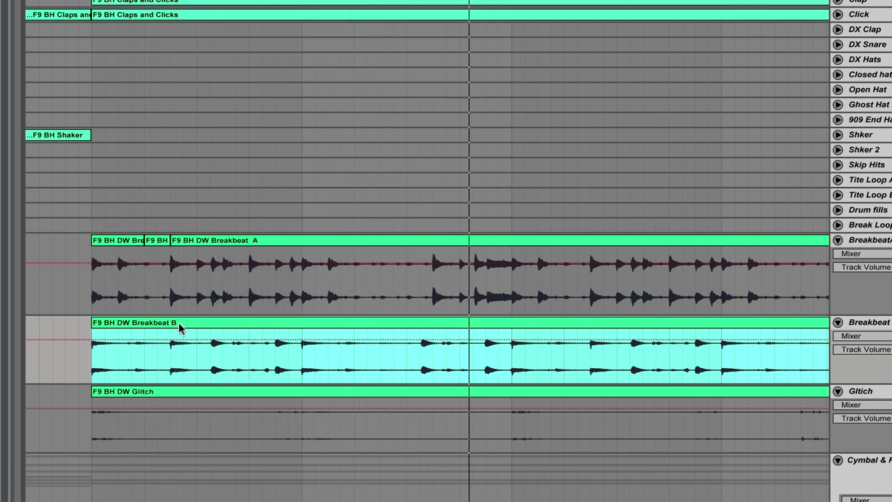
left_click(857, 394)
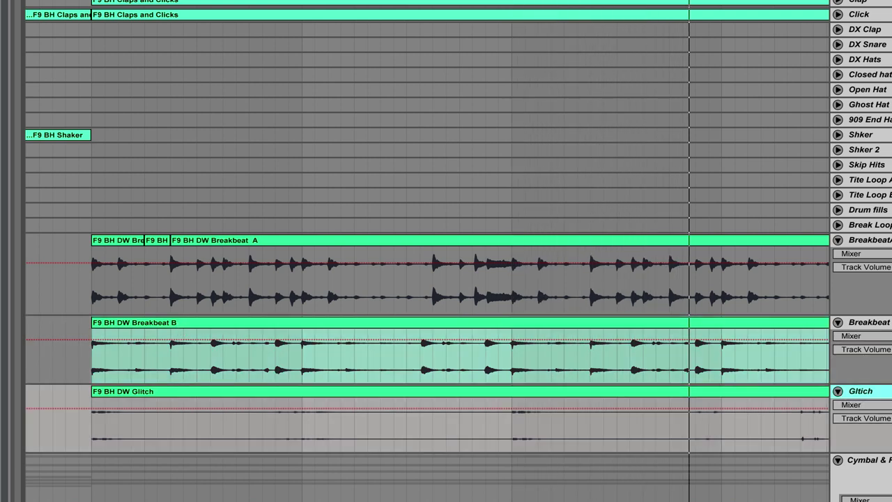
left_click(183, 390)
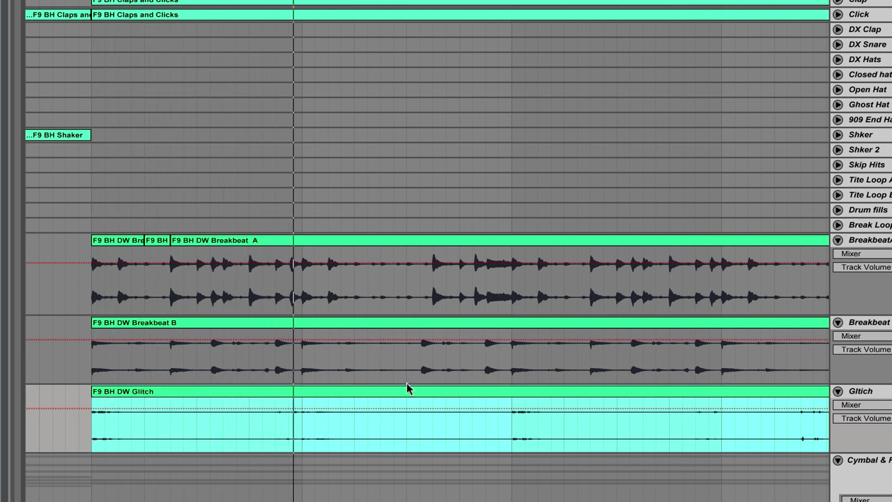
Step: Solo the BreakbeatA, Breakbeat B and Glitch tracks together and listen to how the three layers combine
left_click(868, 240)
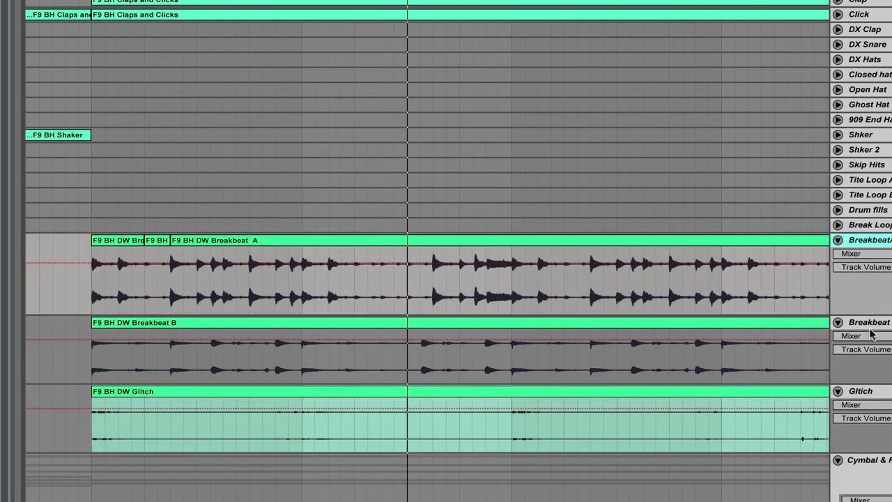
left_click(864, 392)
key("space")
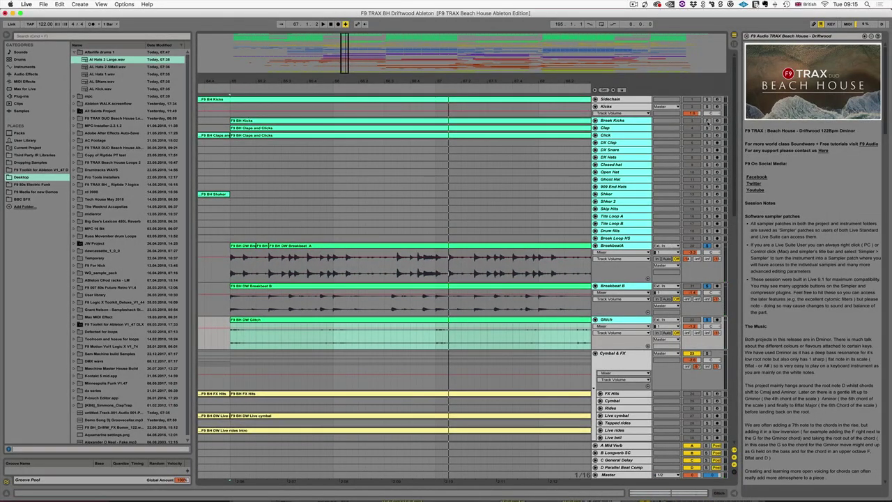
Step: Solo and unfold the drum tracks from Break Kicks to Glitch, and examine their clips while playing from bar 65
left_click(707, 122)
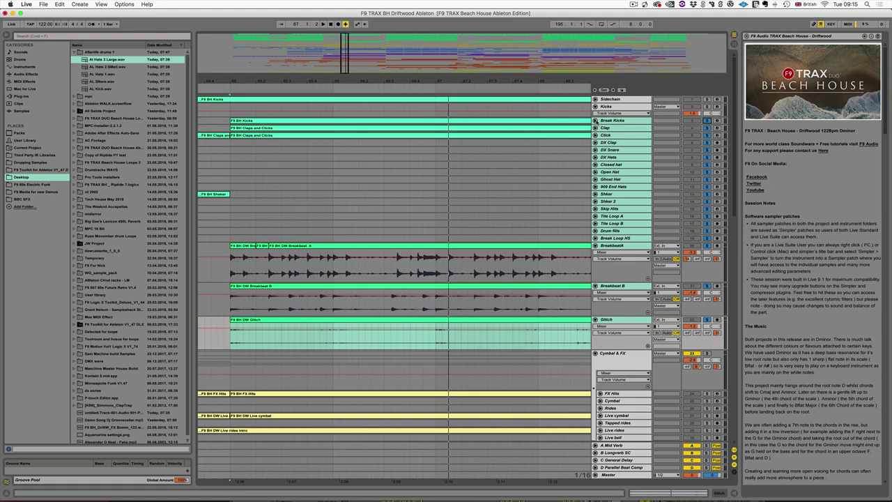
left_click(595, 120)
key("space")
scroll(328, 249, "up", 1)
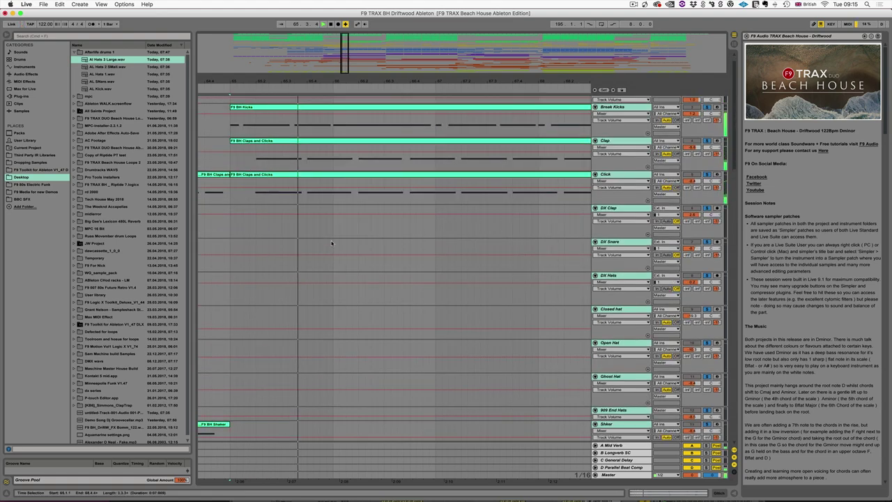
scroll(332, 244, "down", 10)
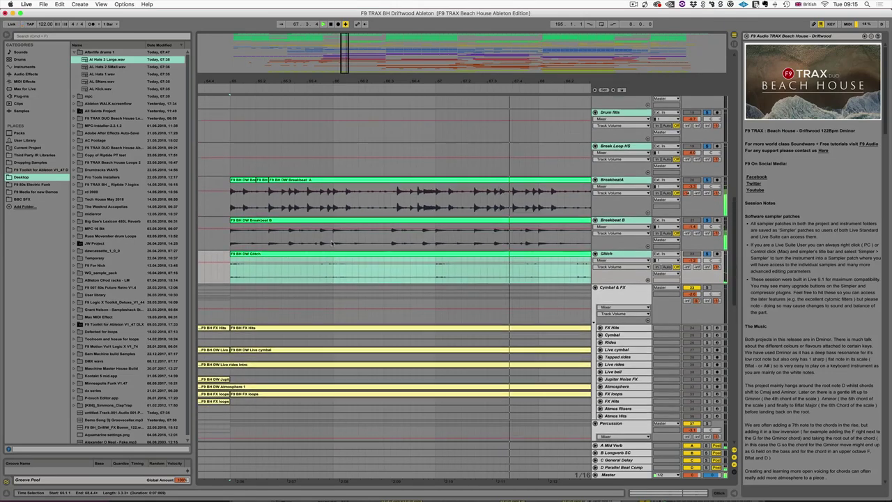
scroll(332, 244, "up", 2)
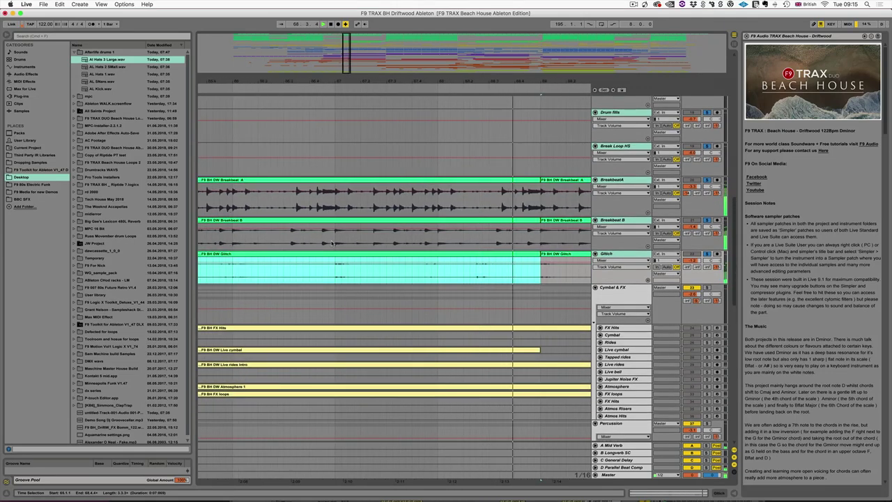
scroll(345, 244, "up", 10)
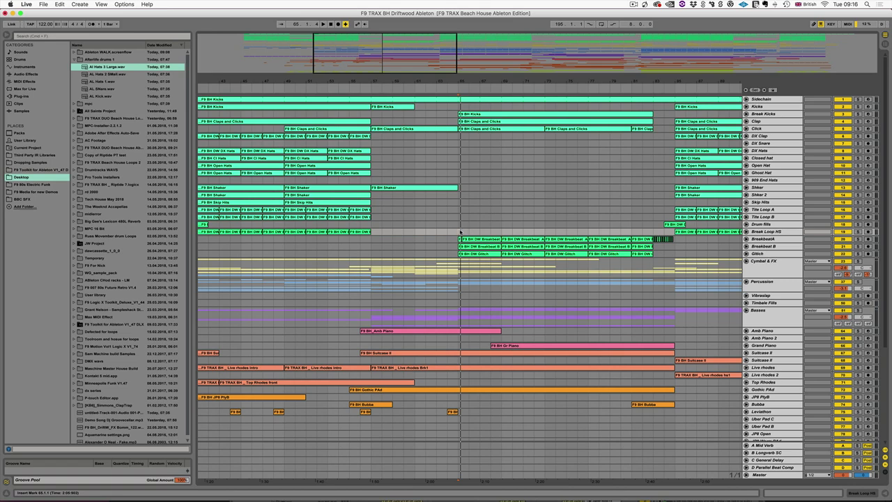
Step: Listen to the full mix from bar 65 and unfold the BreakbeatA track to view its clips across the first break
key("space")
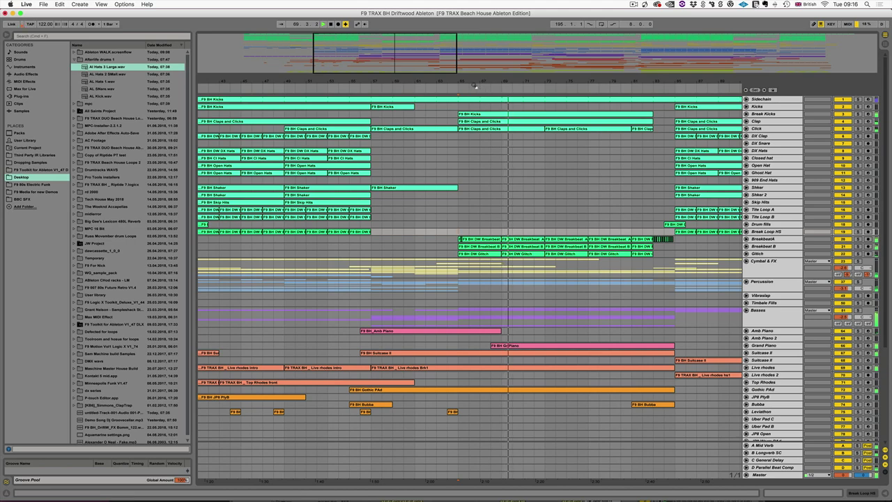
left_click_drag(602, 81, 602, 96)
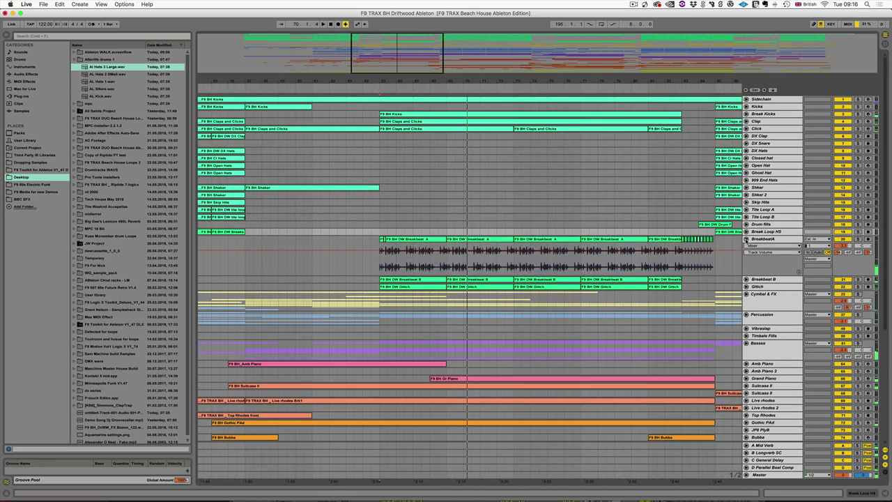
left_click(746, 239)
left_click_drag(381, 50, 382, 71)
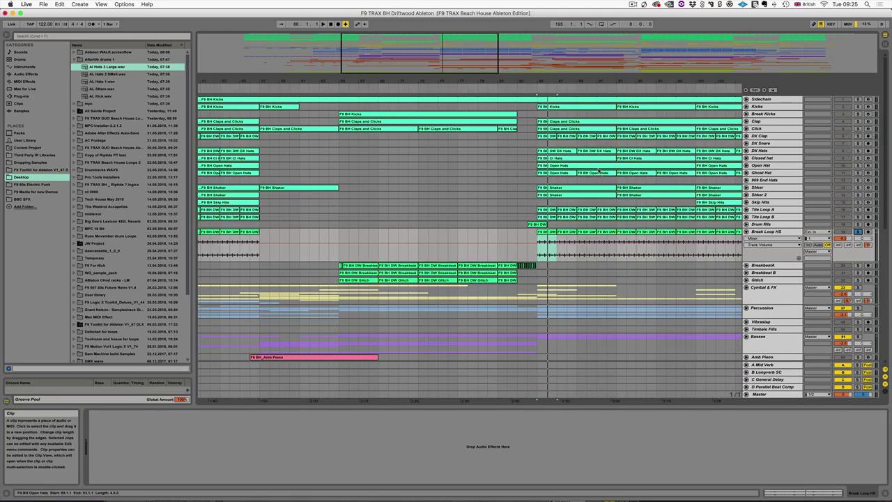
Step: Zoom in on the drum section starting at bar 85 and play the soloed Break Loop HS track
left_click_drag(473, 56, 473, 104)
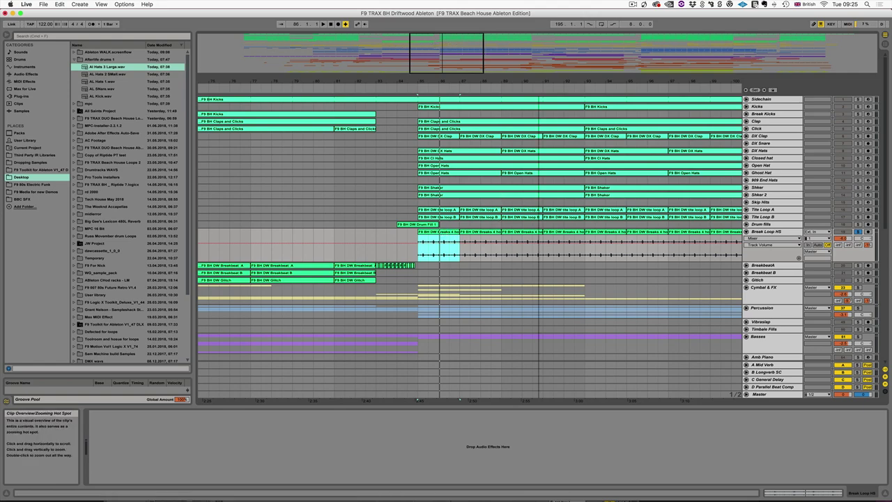
left_click_drag(456, 45, 456, 56)
key("space")
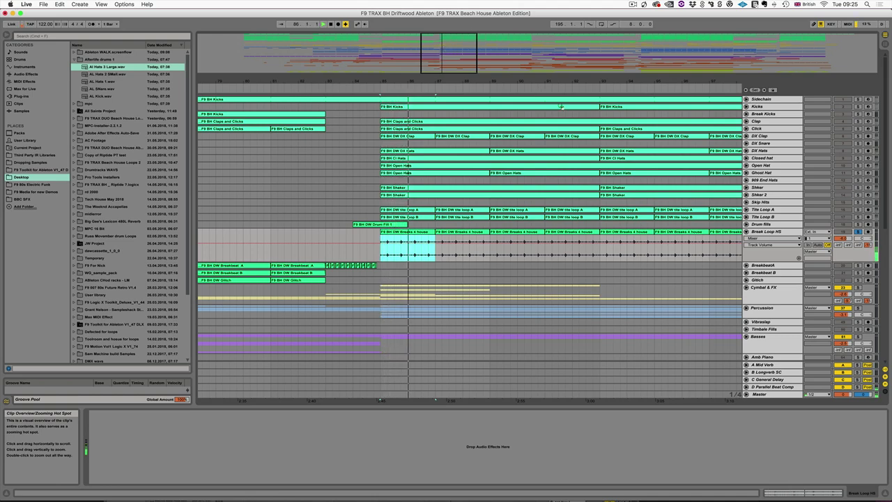
Step: Unsolo the Break Loop HS track and play its Breaks 4 house clip at bar 85 within the full mix
key("space")
key("s")
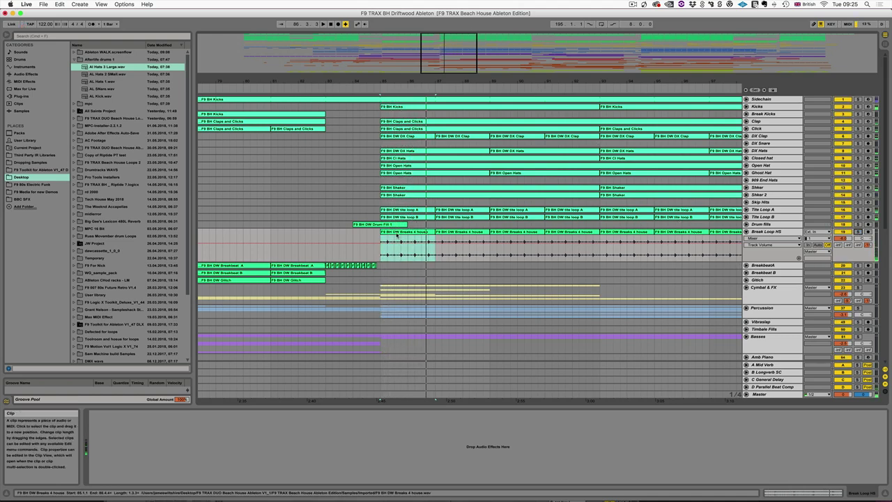
left_click(397, 236)
key("space")
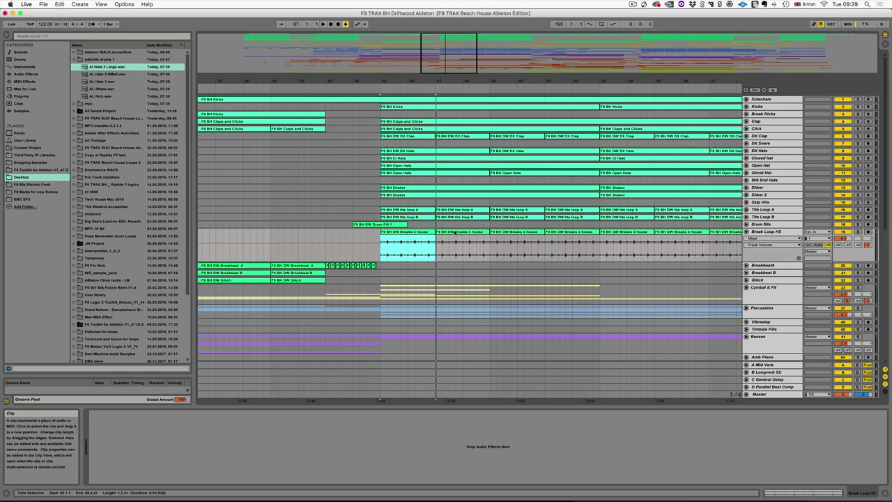
Step: Switch to Google Chrome, view the t.bone RB 500 ribbon microphone on Thomann, and bring up the RB 100 page
mouse_move(497, 500)
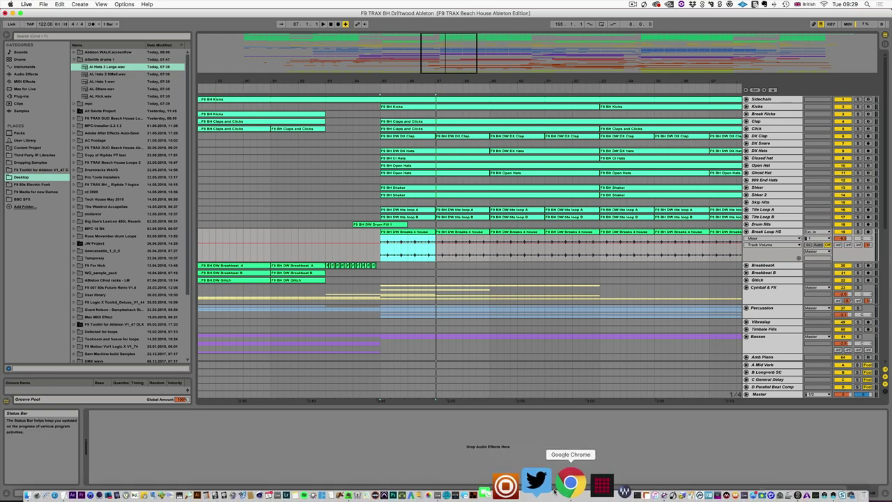
left_click(559, 482)
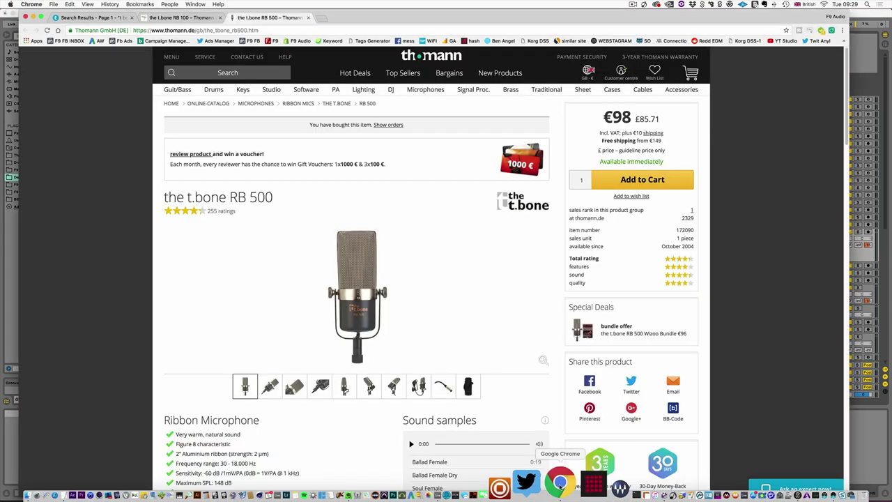
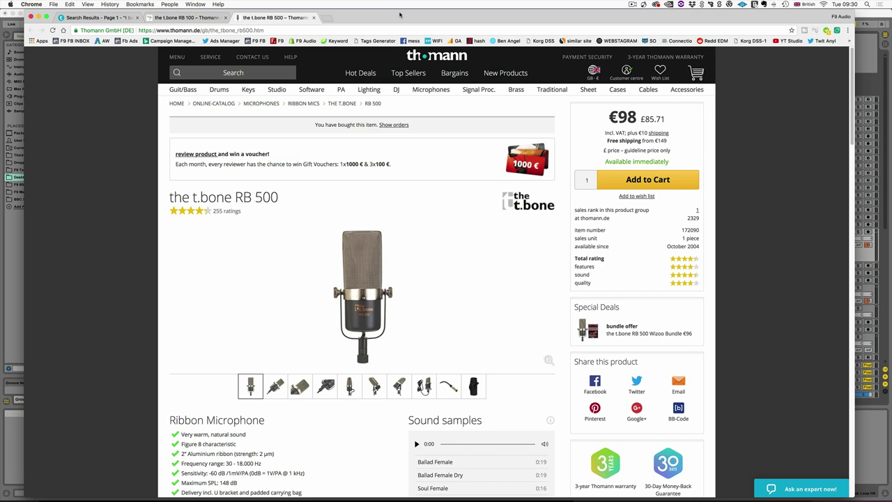
left_click(184, 16)
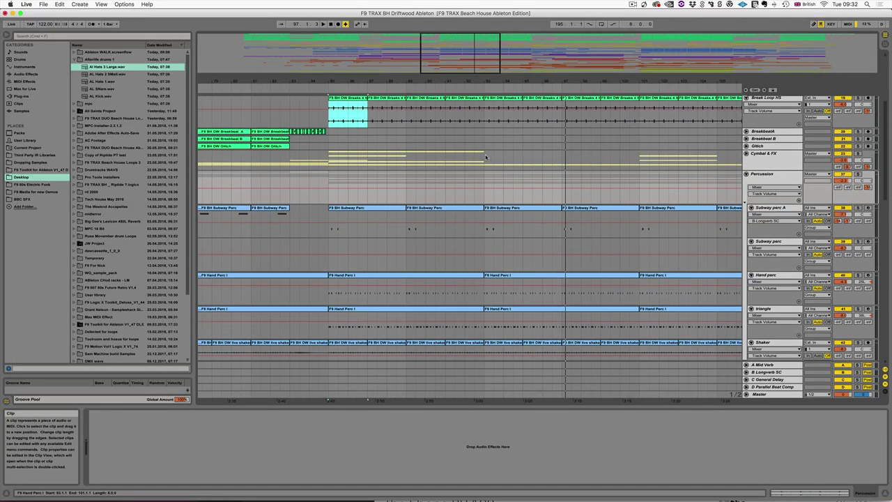
Step: Solo the Percussion group, play it from bar 85, and look through its tracks from Subway perc A to Metalwork
left_click(329, 184)
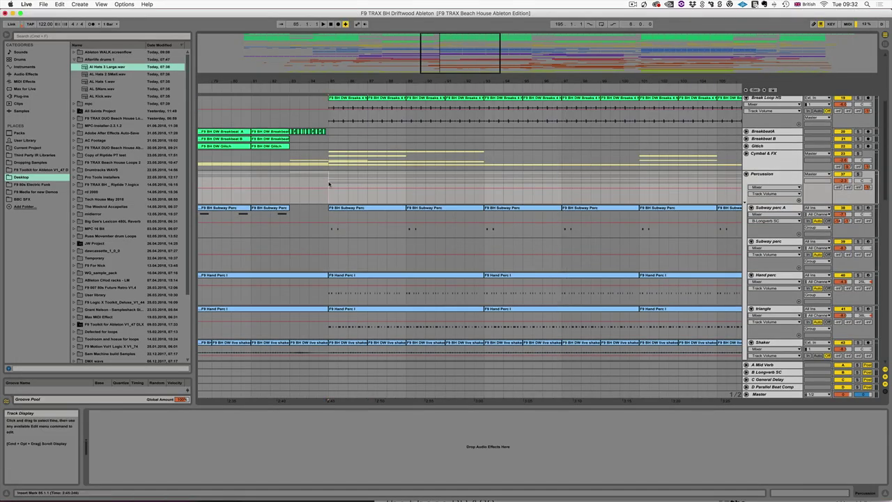
left_click(769, 175)
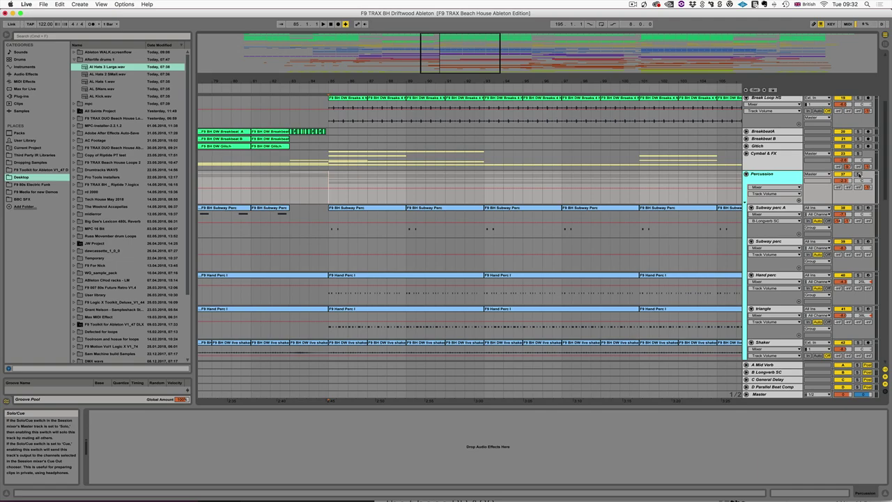
scroll(552, 177, "down", 1)
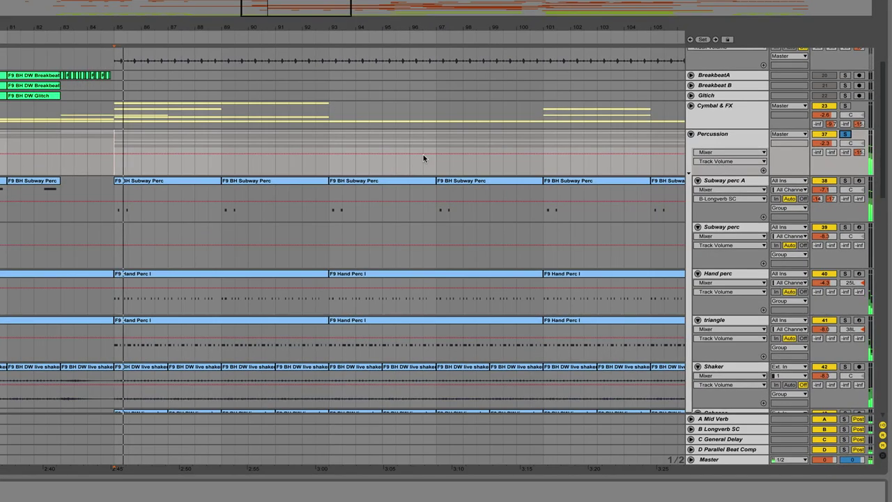
scroll(552, 175, "down", 3)
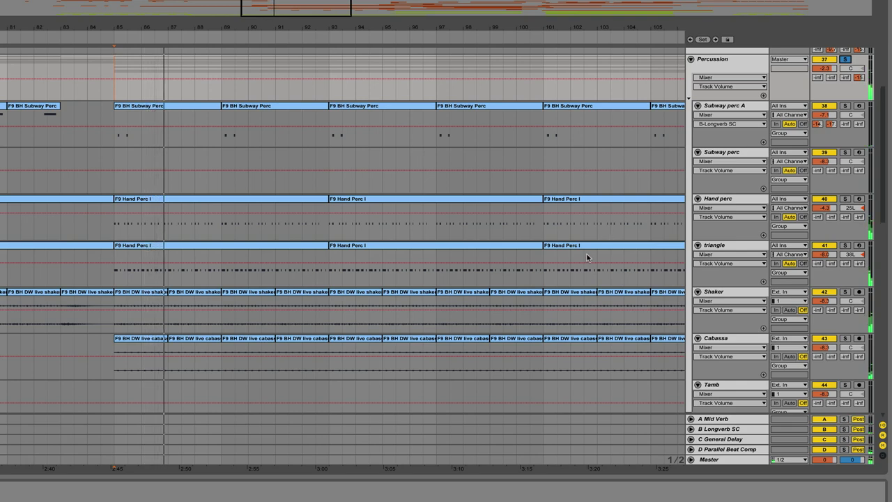
scroll(588, 257, "down", 4)
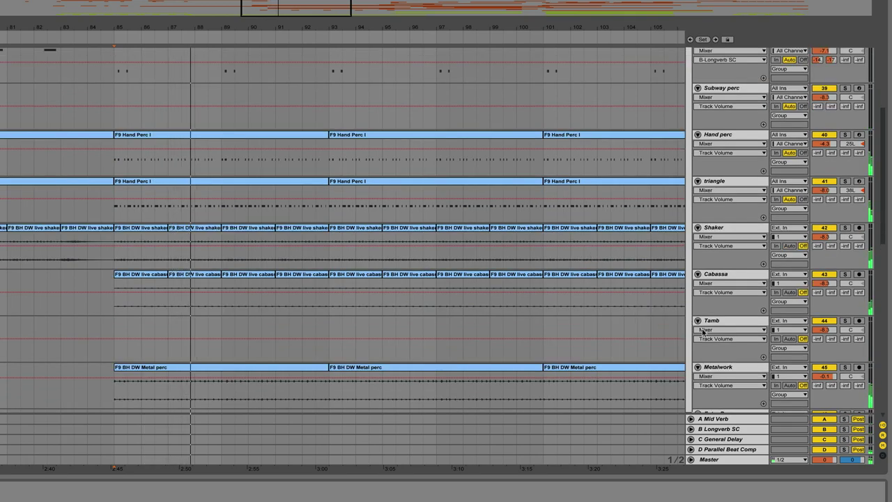
scroll(369, 255, "up", 4)
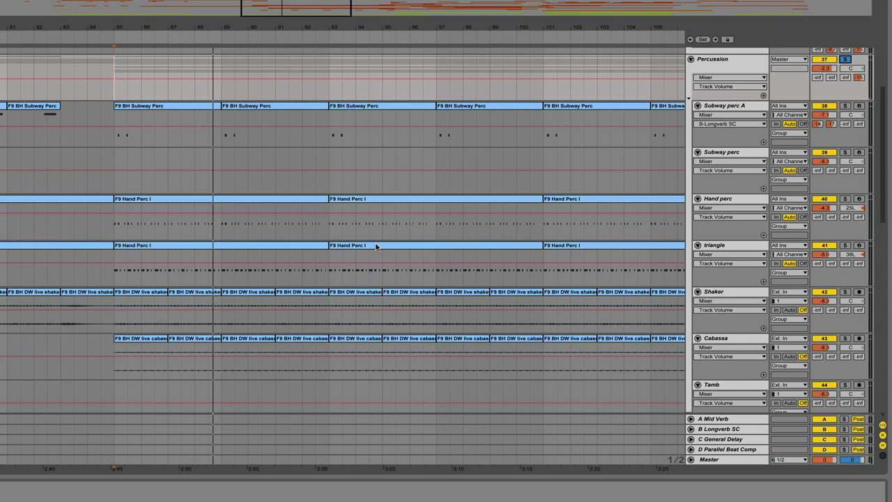
scroll(209, 262, "down", 3)
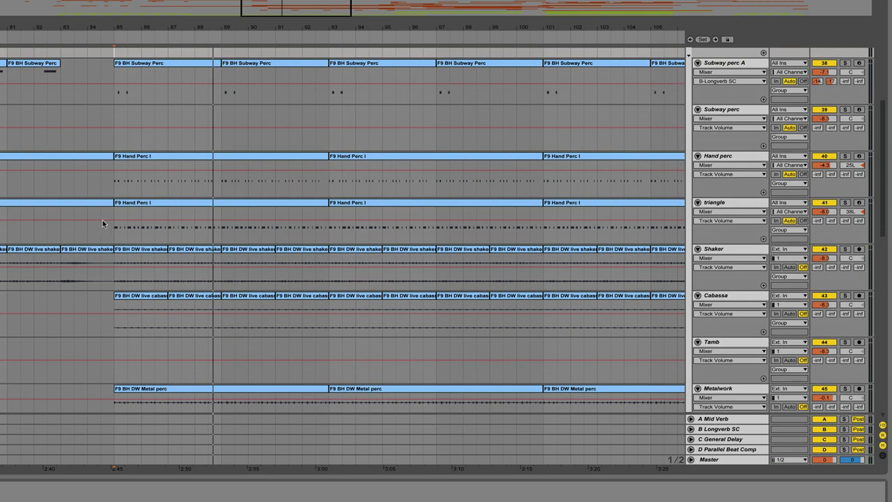
Step: Solo the Shaker track, set its volume to -7.2, and audition its live shaker clips at bars 85 and 83
left_click(147, 249)
left_click(845, 249)
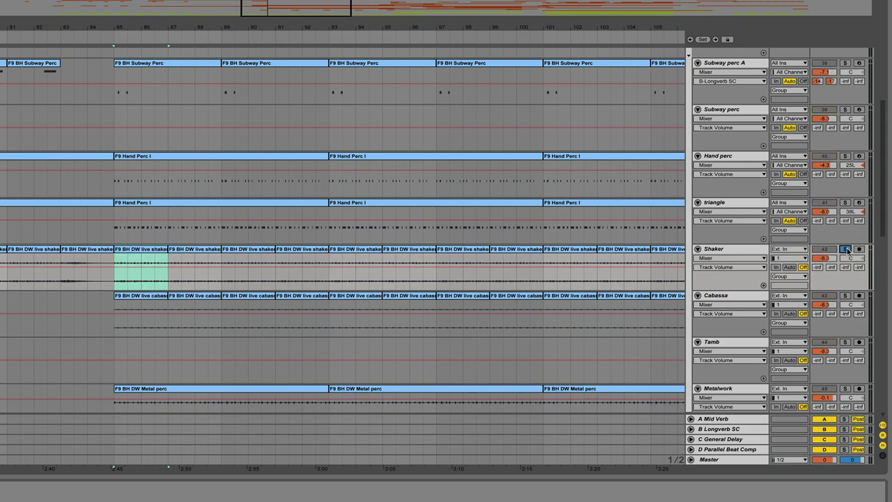
key("space")
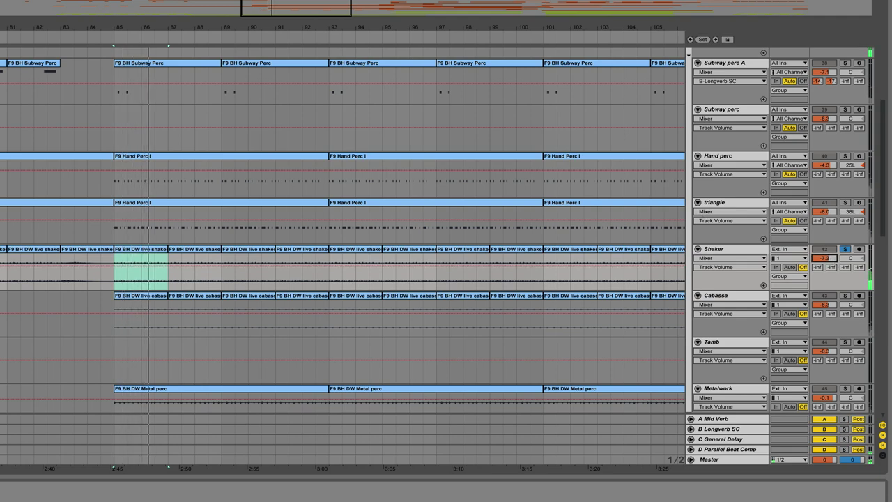
scroll(131, 241, "left", 5)
left_click(252, 251)
key("space")
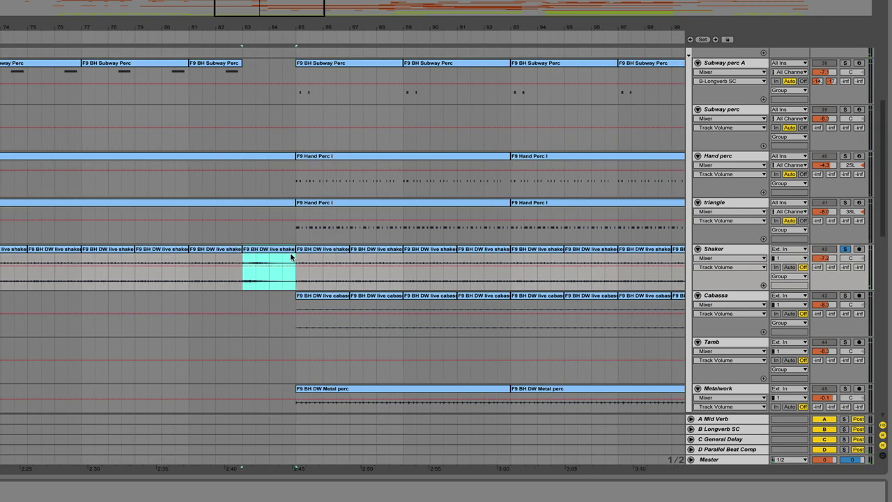
key("space")
left_click(324, 251)
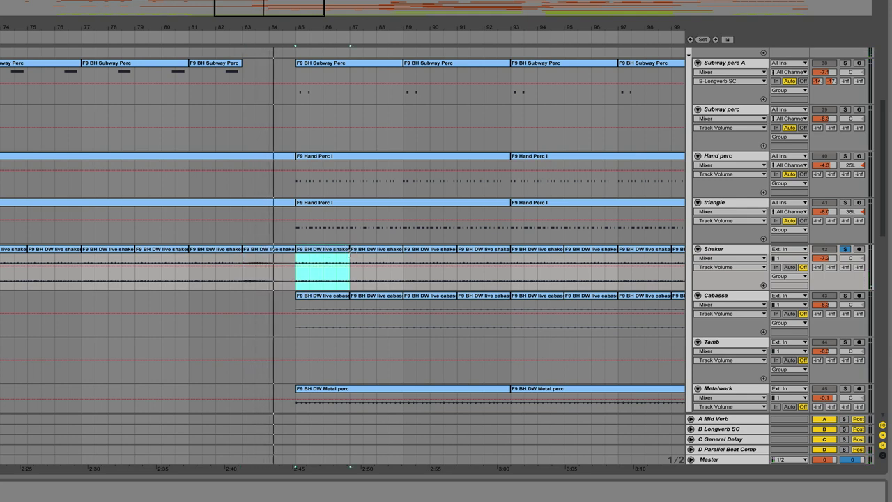
Step: Solo the Cabassa track, play its clip at bar 85, and set the track volume to -7.5
left_click(844, 296)
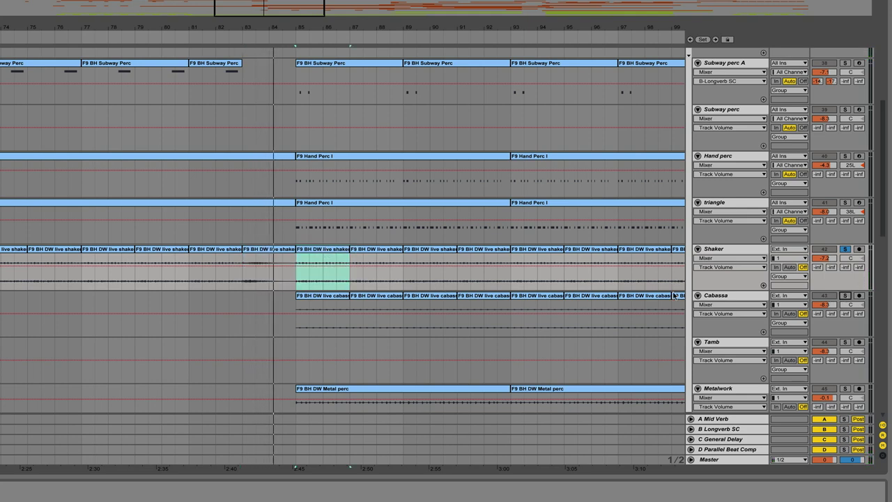
left_click(337, 297)
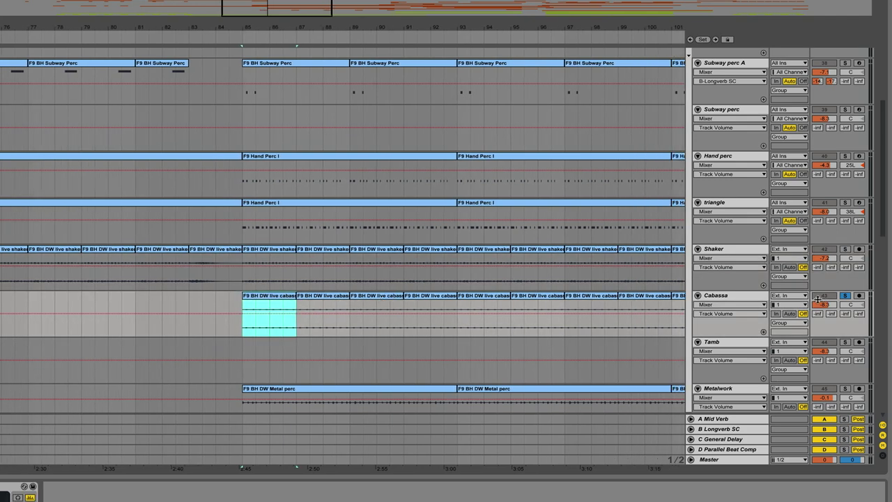
key("space")
left_click_drag(823, 305, 822, 300)
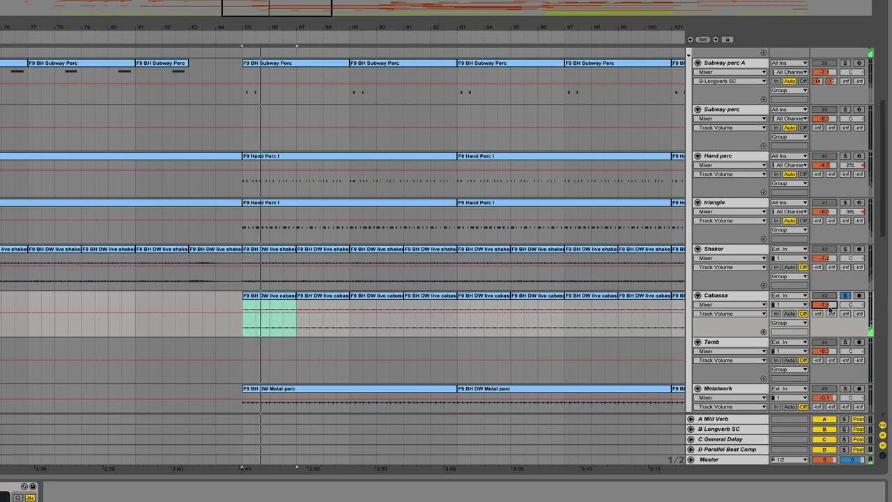
Step: Solo the Metalwork track and play its Metal perc clip at bar 85
left_click(845, 388)
scroll(318, 285, "down", 4)
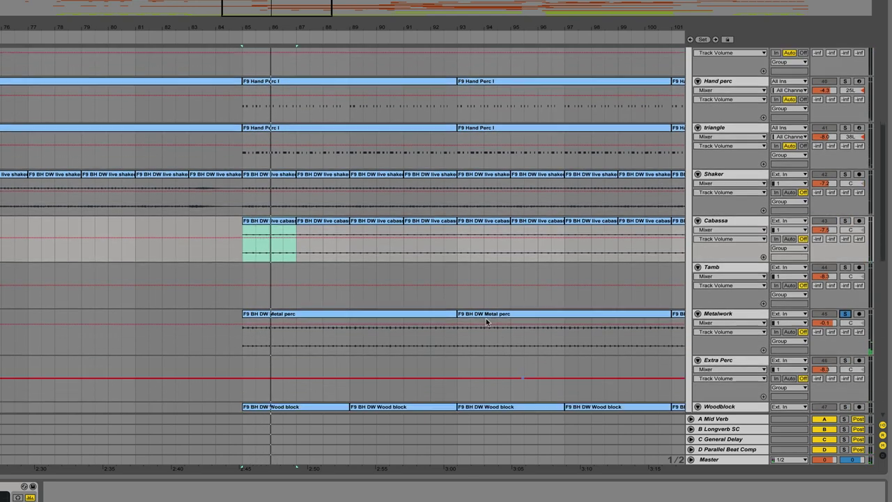
left_click(329, 307)
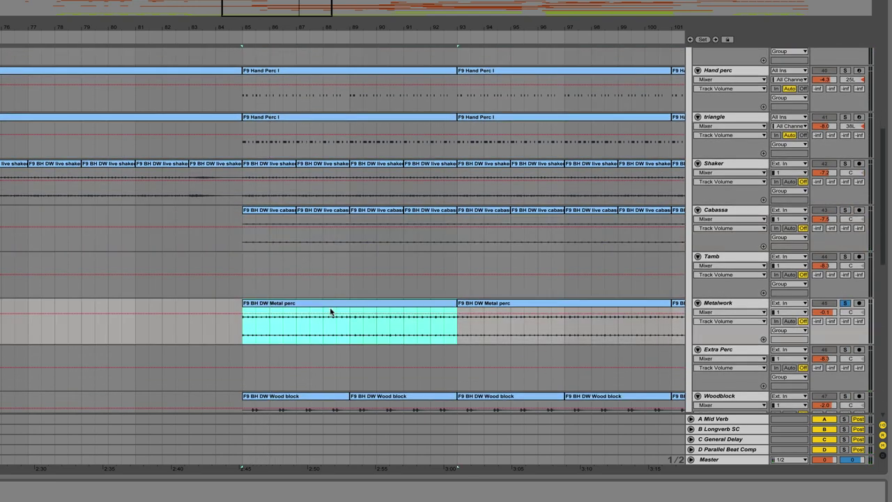
key("space")
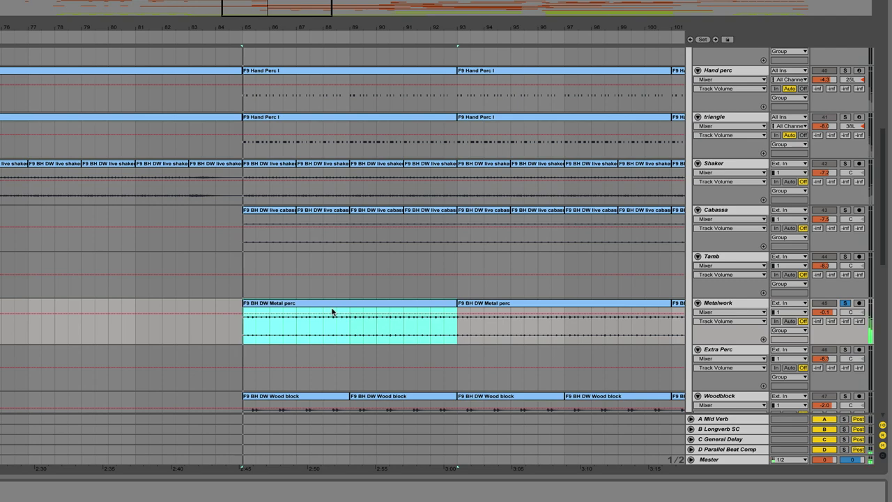
scroll(332, 305, "down", 3)
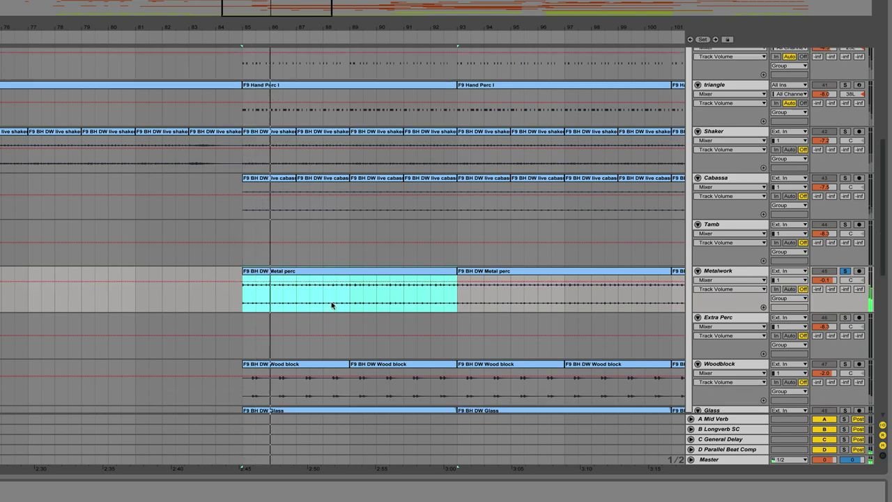
Step: Solo the Woodblock track and play it from bar 85
left_click(725, 332)
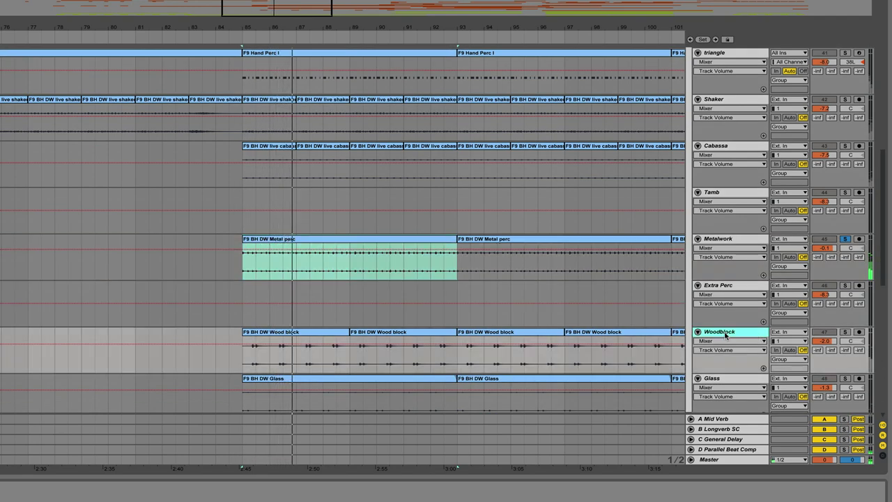
left_click(844, 332)
scroll(572, 334, "down", 2)
key("space")
key("space")
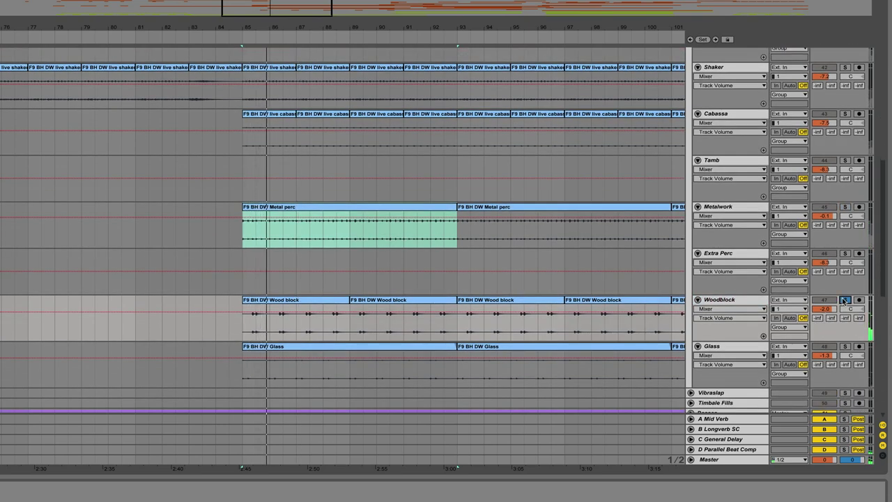
Step: Solo the Glass track and play it from bar 85
left_click(746, 344)
left_click(844, 345)
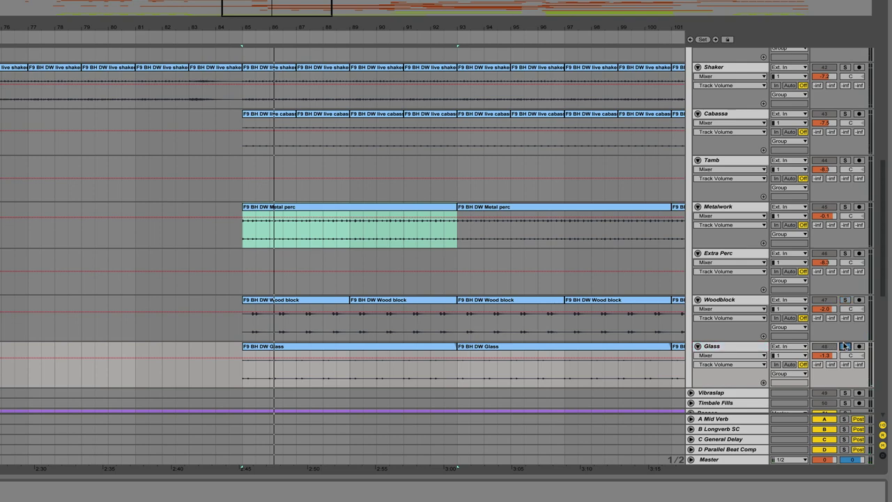
key("space")
key("space")
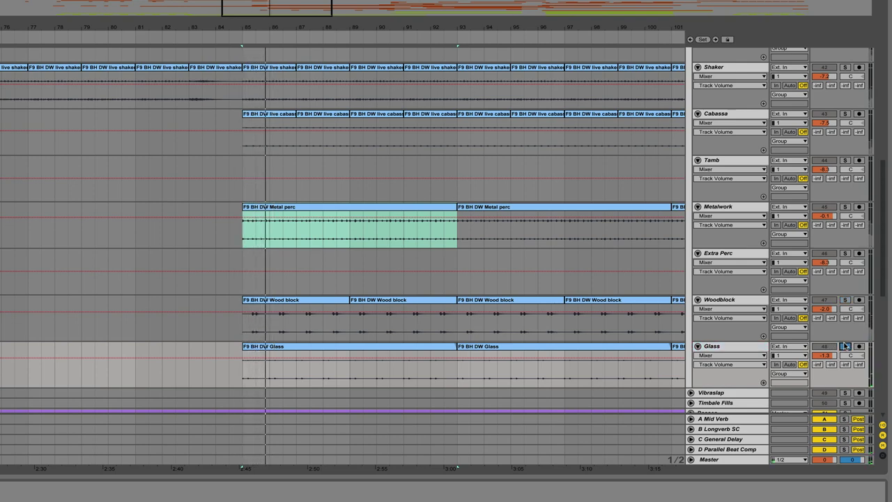
Step: Return to the whole Percussion group, solo it, and play all its layers together from bar 85
scroll(721, 198, "up", 10)
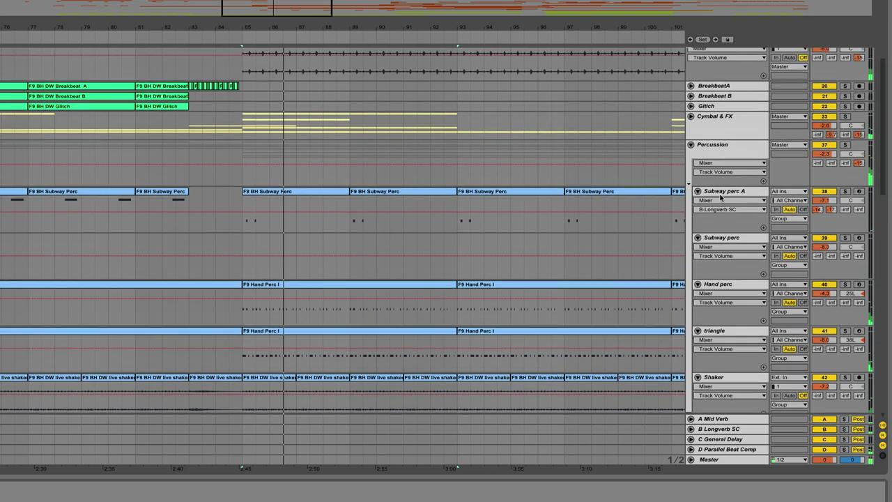
scroll(721, 198, "down", 1)
left_click(724, 136)
left_click(845, 134)
key("space")
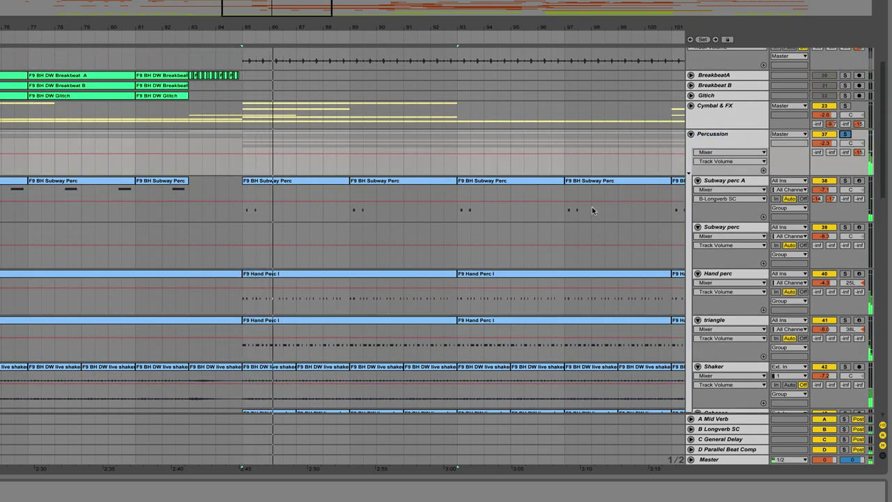
Step: Play the Subway Perc clip at bar 85 and slightly raise the Percussion group's volume in the full mix
scroll(592, 207, "down", 3)
left_click(272, 147)
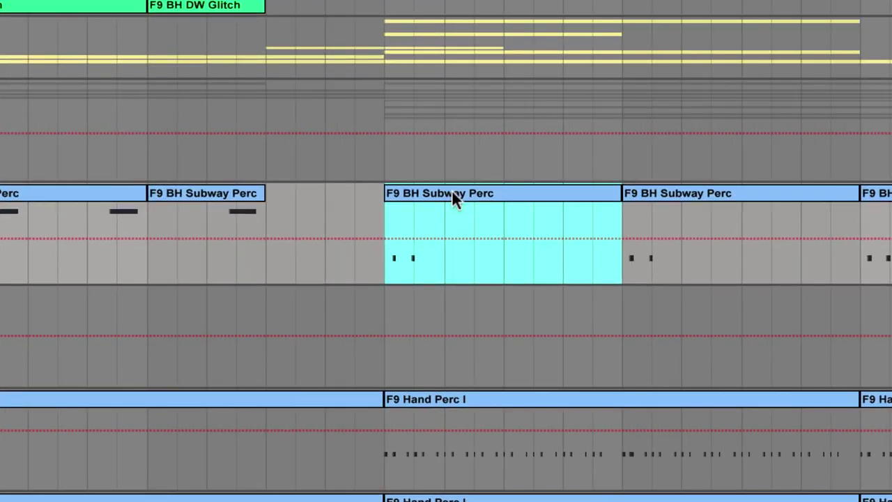
key("space")
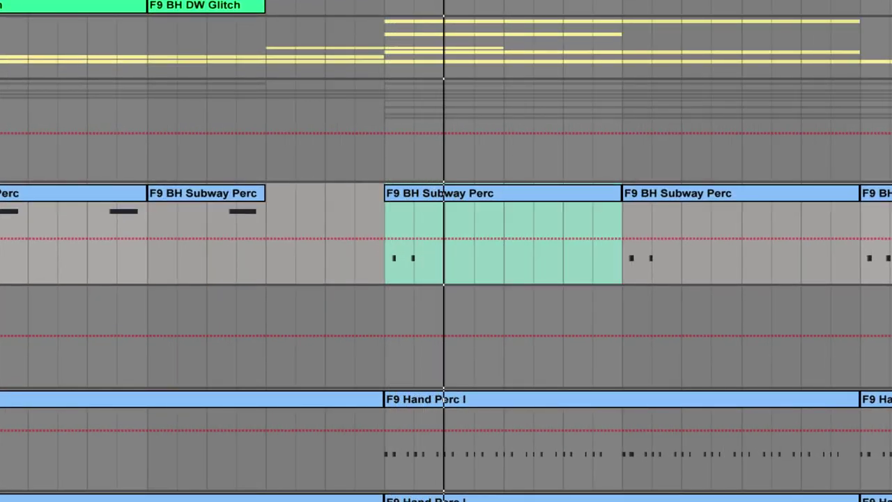
key("space")
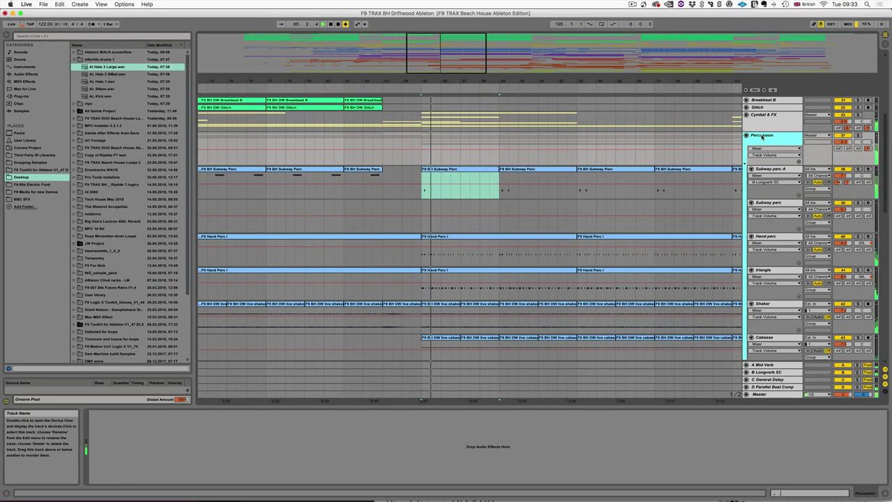
left_click_drag(842, 142, 846, 139)
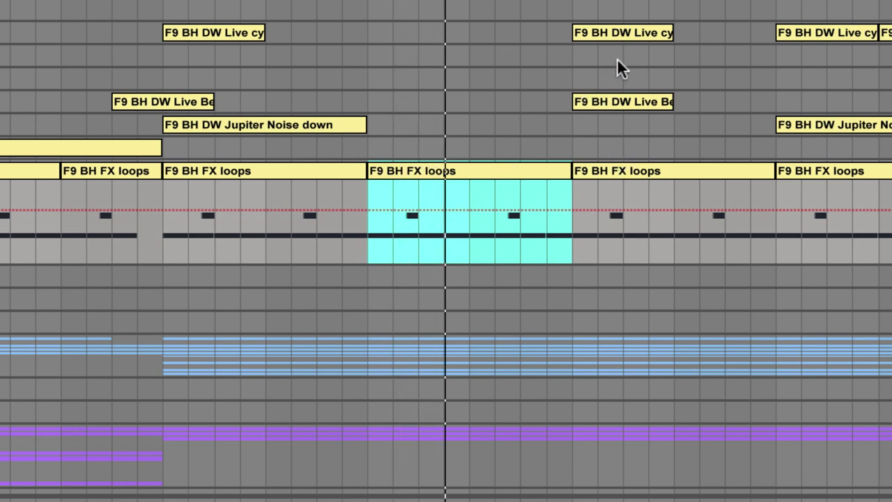
Step: Unfold and solo the Live cymbal track, and play its clips at bars 117 and 109
left_click_drag(447, 1, 449, 16)
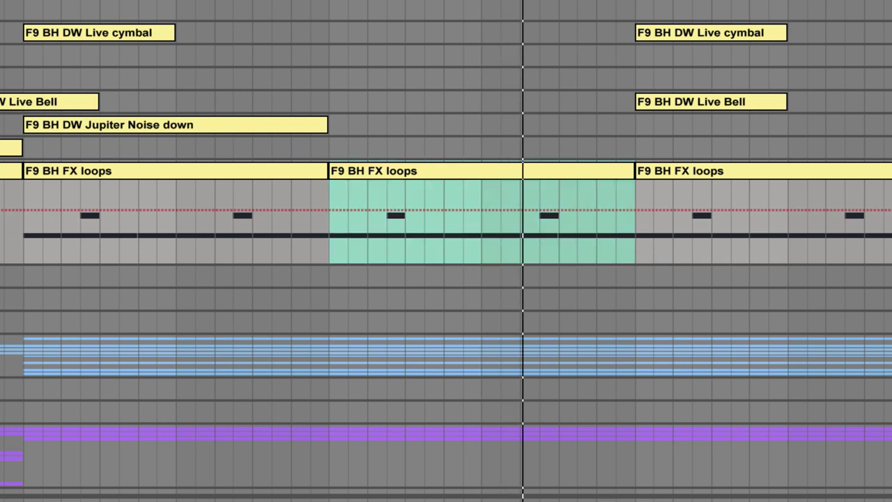
scroll(846, 184, "right", 4)
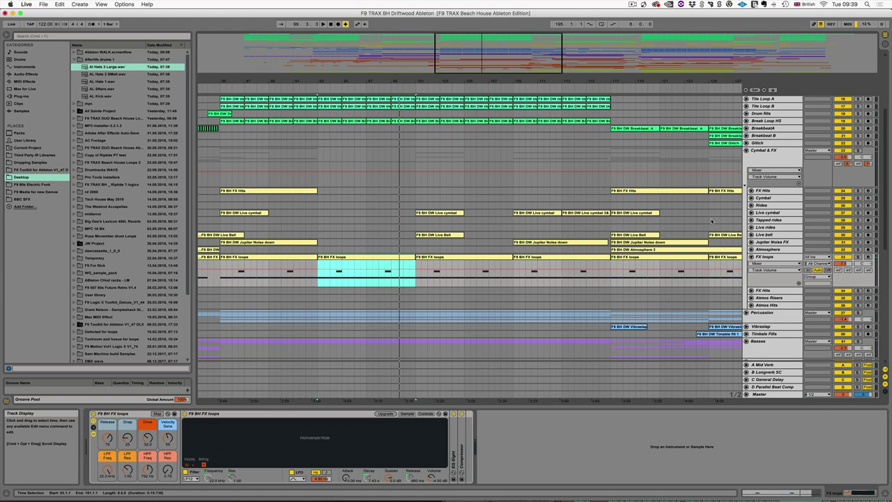
left_click(752, 213)
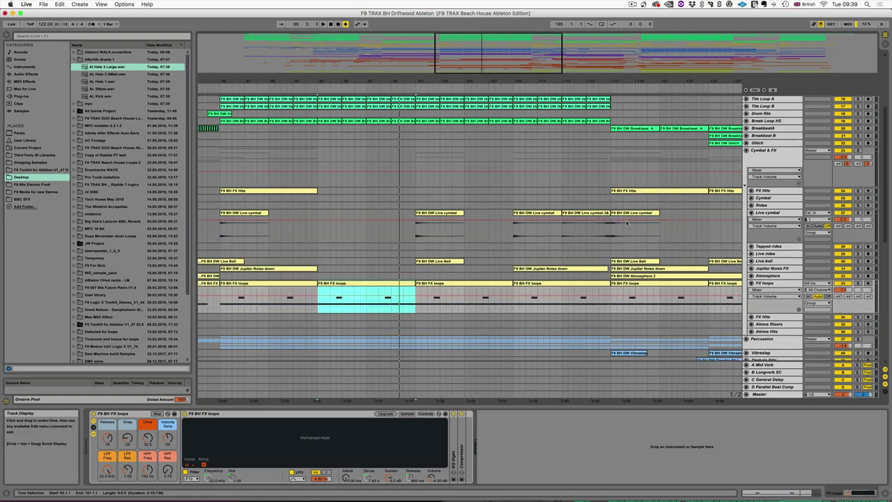
left_click(635, 213)
left_click(859, 214)
key("space")
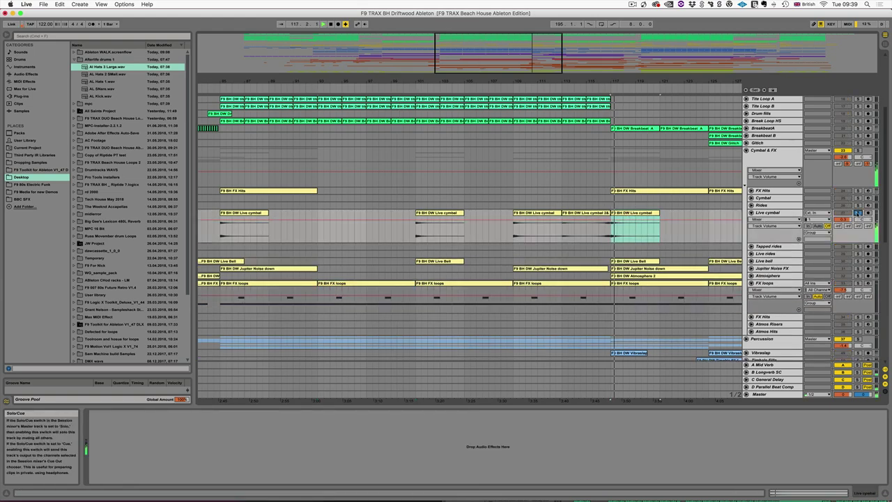
left_click(528, 213)
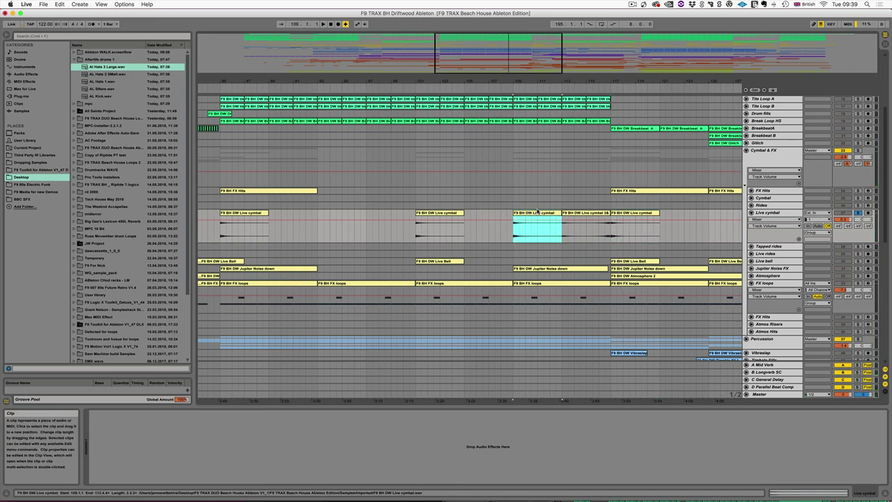
key("space")
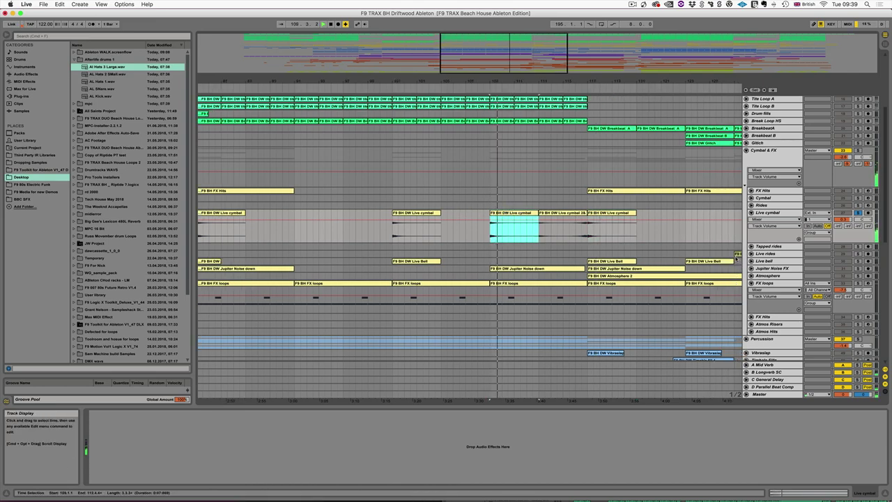
Step: Unfold and solo the Live bell track and play its clip from bar 117
left_click(751, 261)
left_click(620, 262)
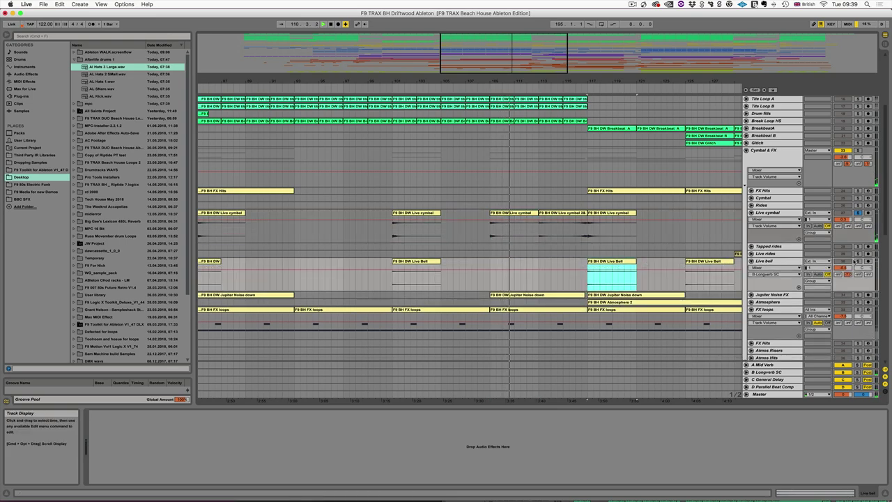
left_click(858, 261)
key("space")
key("space")
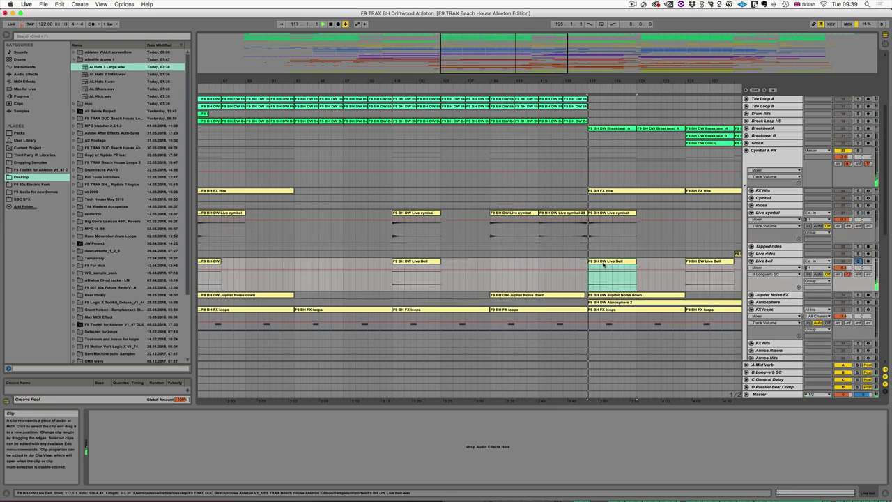
Step: Unfold and solo the Jupiter Noise FX track and play its Jupiter Noise down clip from bar 117
left_click(751, 295)
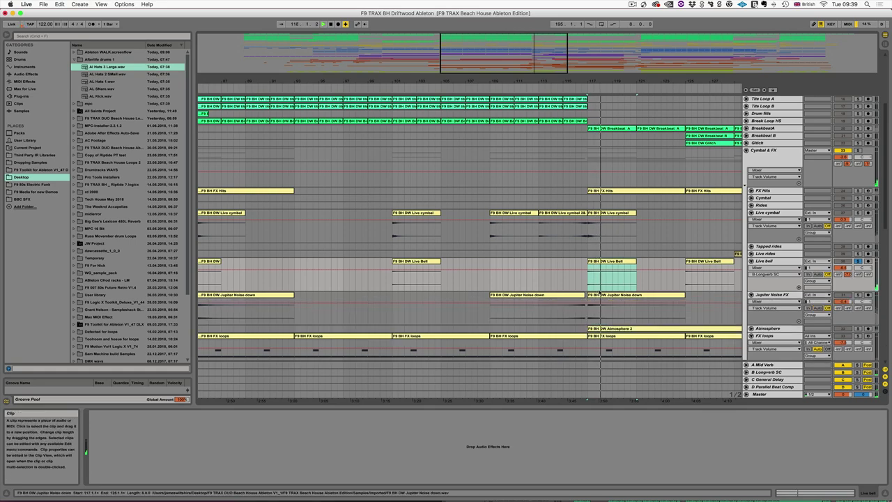
left_click(601, 295)
left_click(858, 295)
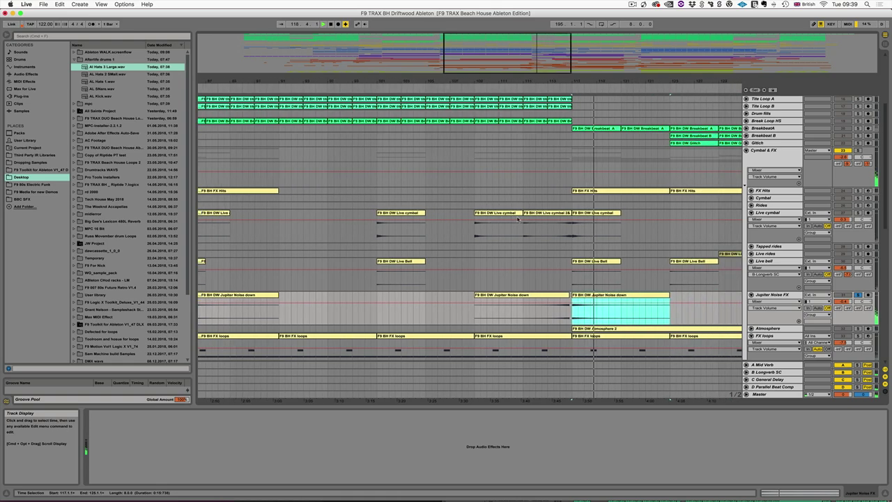
Step: Unfold and solo the Live rides track and play it from partway through its first clip
scroll(518, 219, "right", 8)
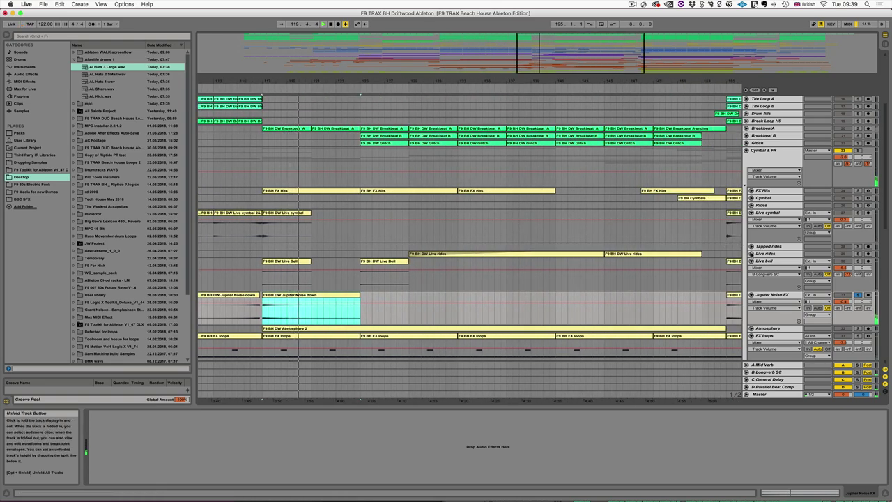
left_click(751, 253)
left_click(536, 264)
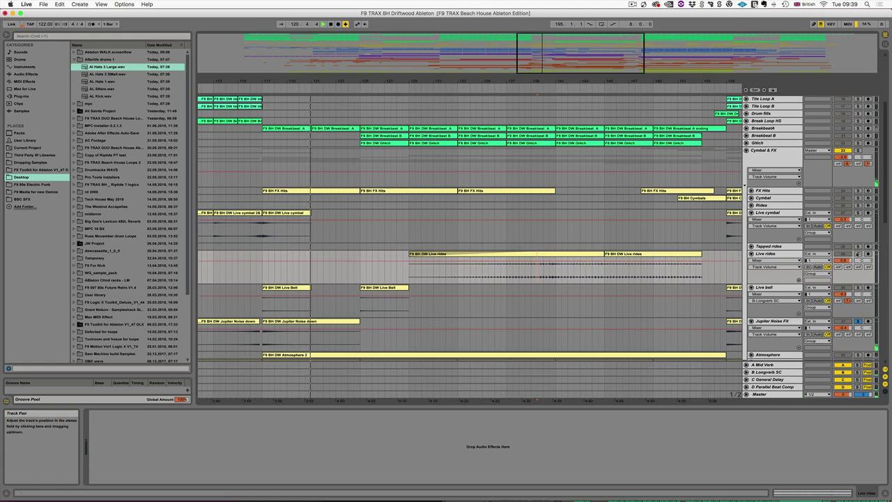
left_click(858, 254)
key("space")
key("space")
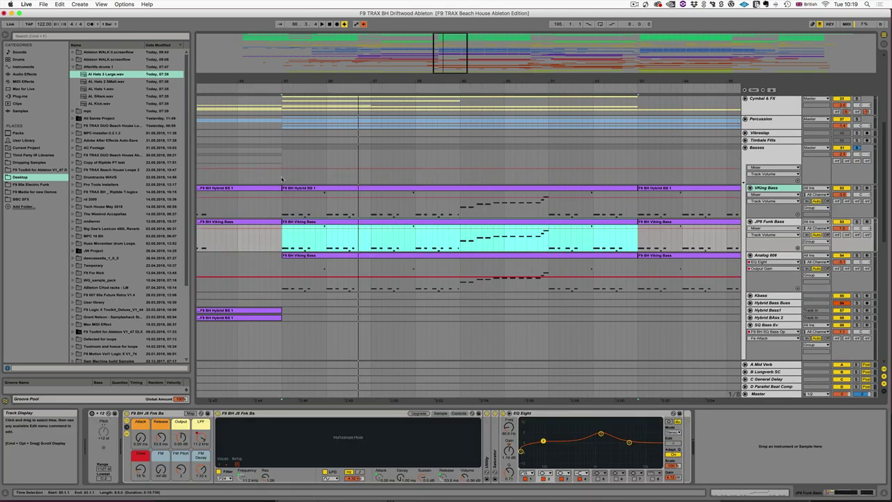
Step: Play the soloed Basses group from bar 85, and play the VKing Bass track's Hybrid BS 1 clip on its own
left_click(282, 179)
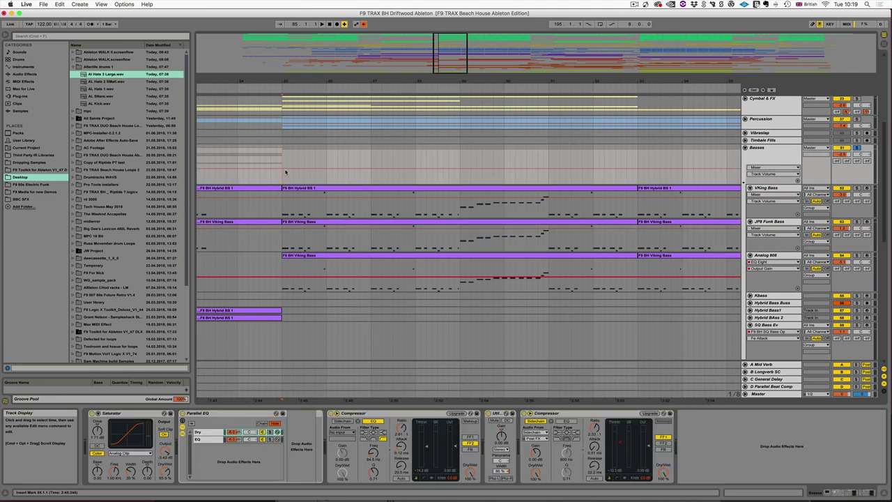
key("space")
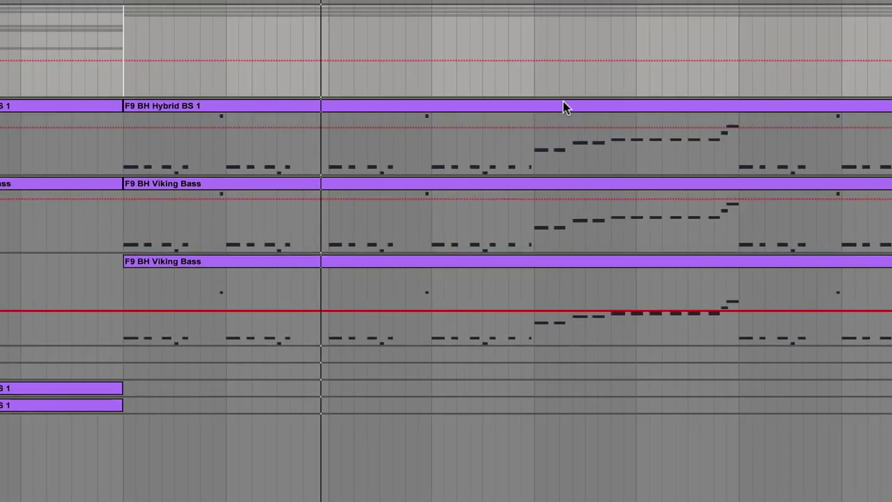
left_click(192, 104)
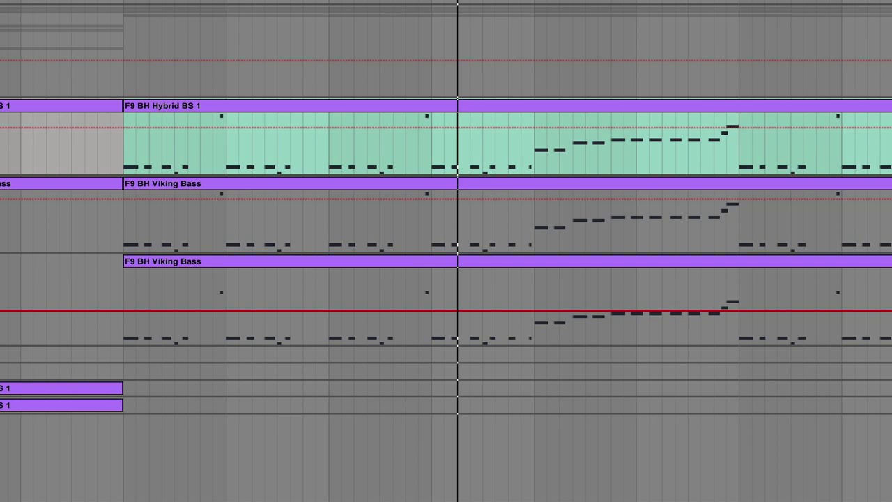
left_click(297, 109)
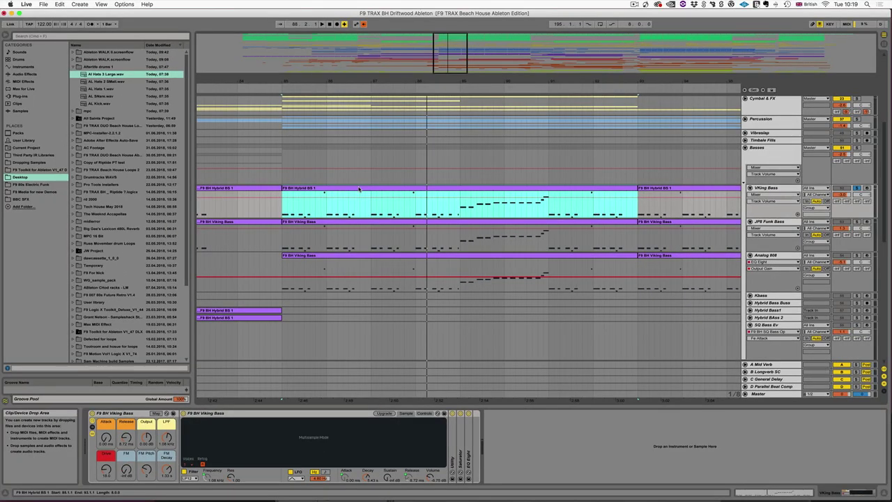
key("space")
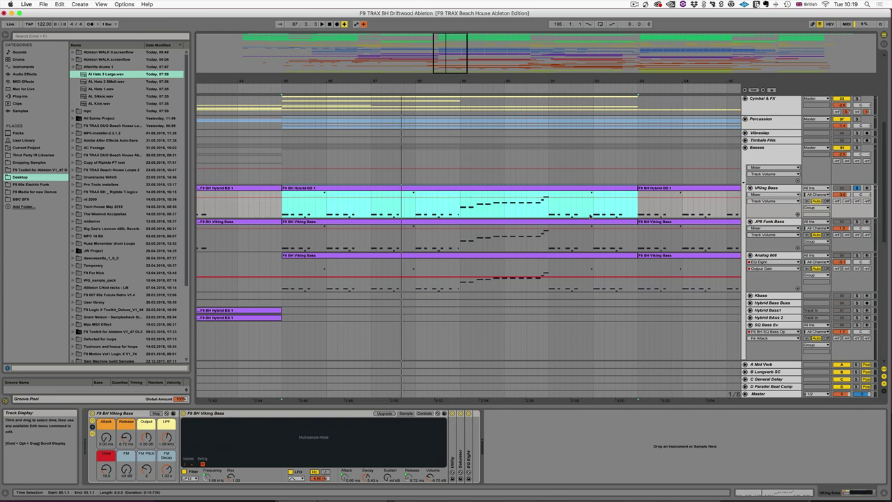
Step: Solo JP8 Funk Bass and play its clip from bar 85, adding VKing Bass to the solo to hear both together
left_click(574, 223)
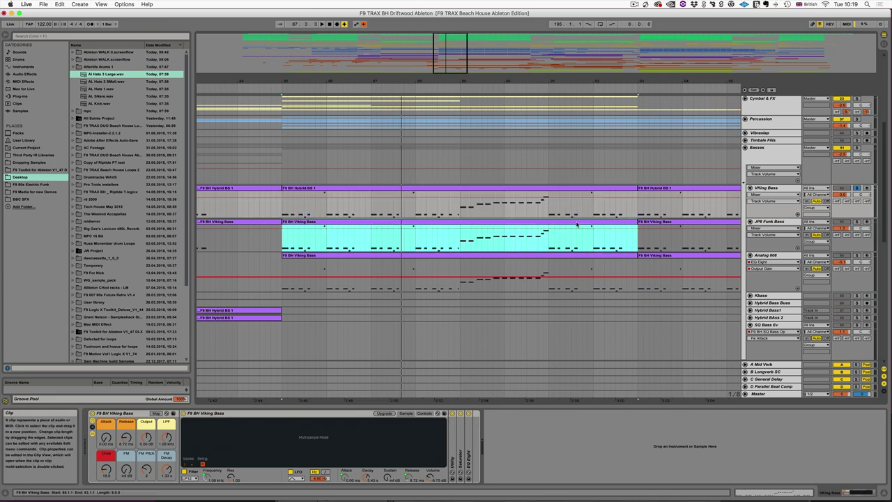
left_click(770, 223)
left_click(857, 222)
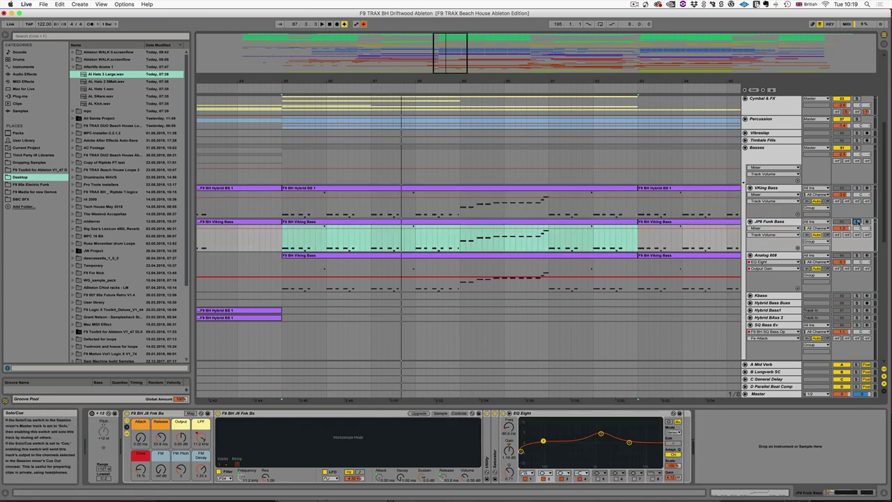
left_click(334, 222)
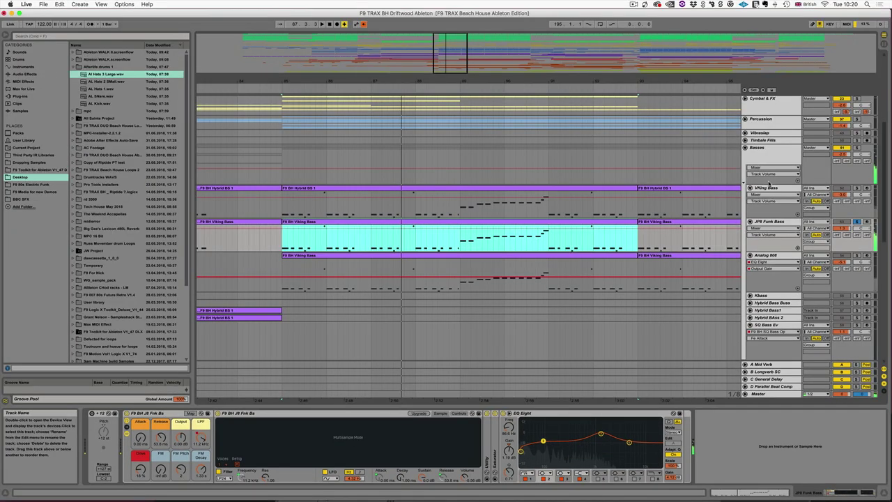
left_click(794, 190)
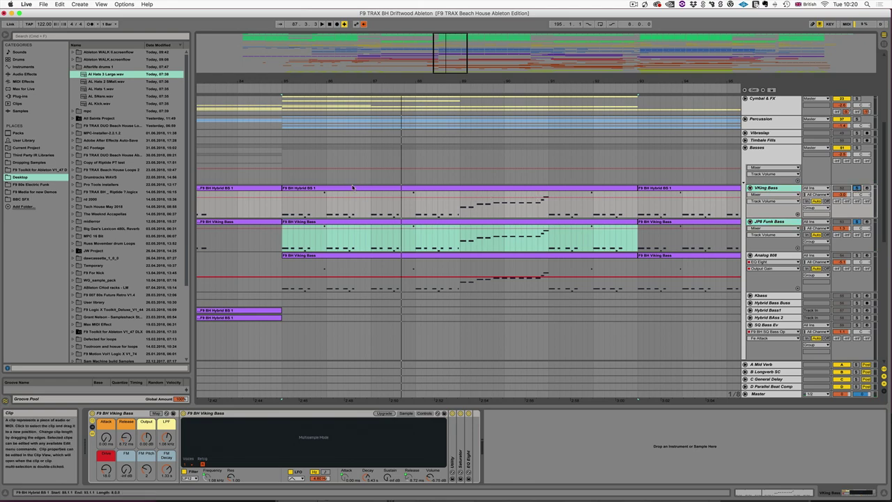
key("space")
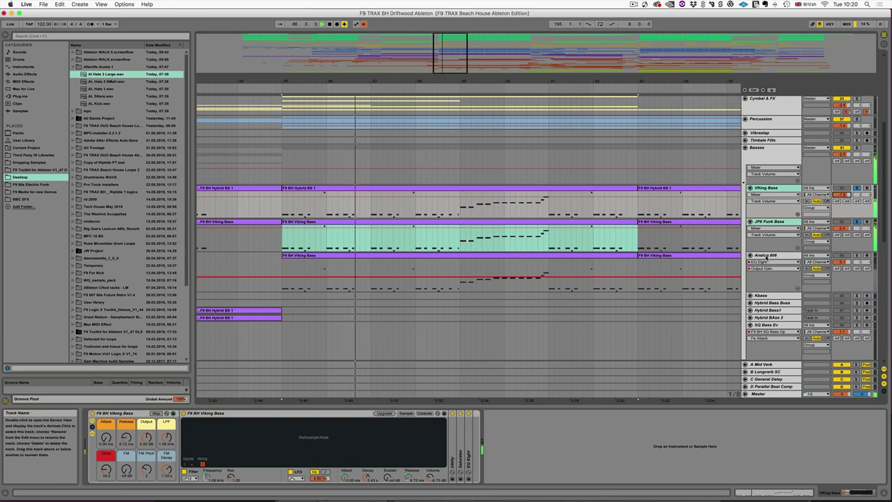
Step: Solo the Analog 808 track alone and play its Viking Bass clip from bar 85
left_click(765, 255)
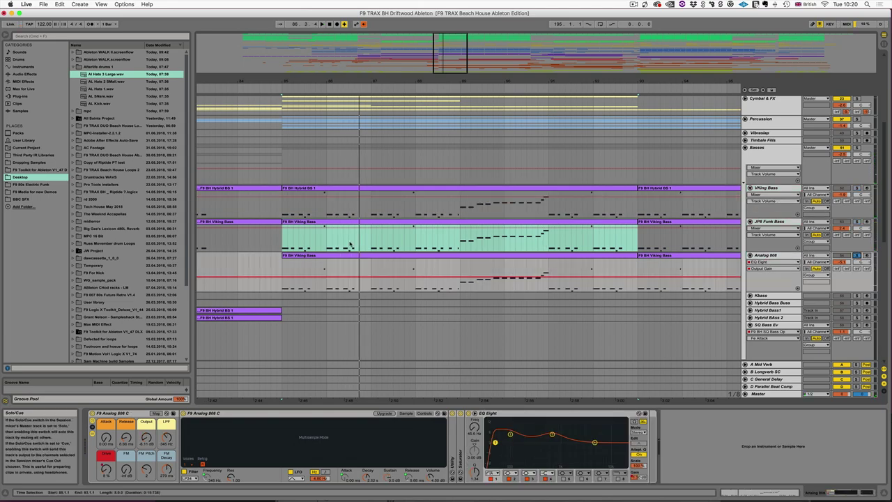
left_click(331, 257)
key("space")
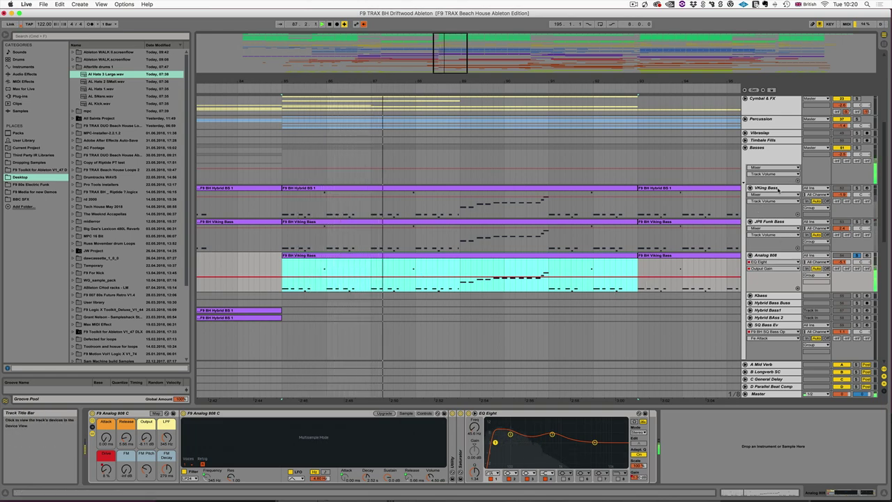
Step: Show the VKing Bass and JP8 Funk Bass devices, and play the whole Basses group soloed from bar 85
left_click(777, 215)
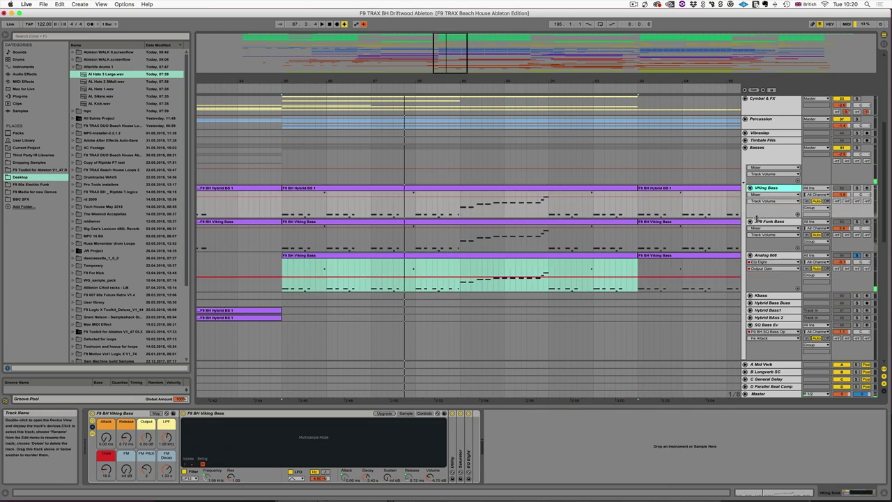
left_click(769, 222)
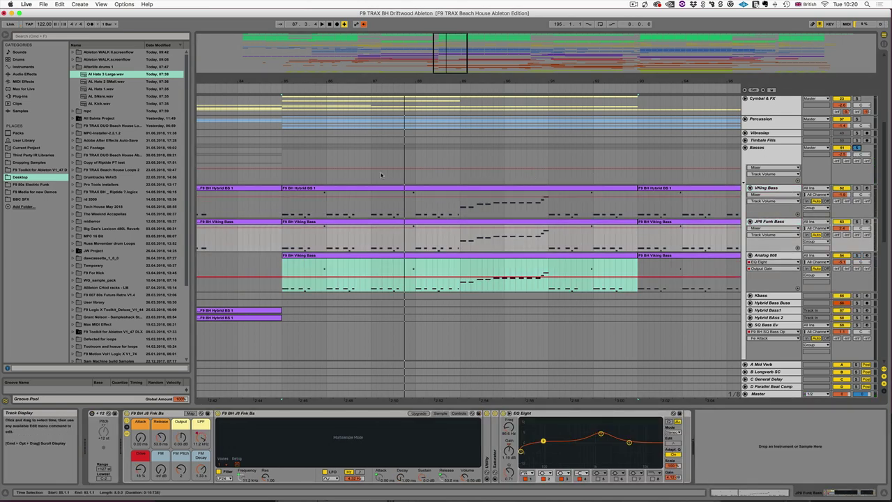
left_click(284, 157)
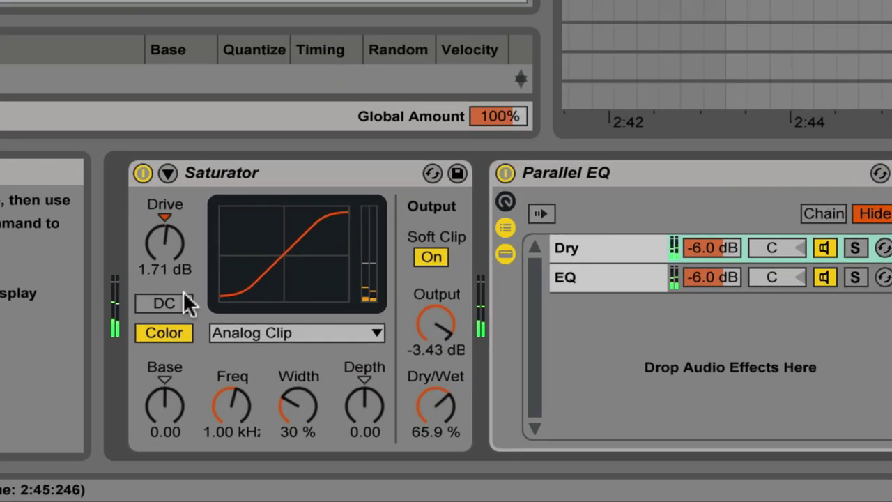
Step: Examine the Basses group's Saturator and Parallel EQ rack, including the Dry chain and bands 2 and 3 of the EQ chain's EQ Eight
left_click(243, 173)
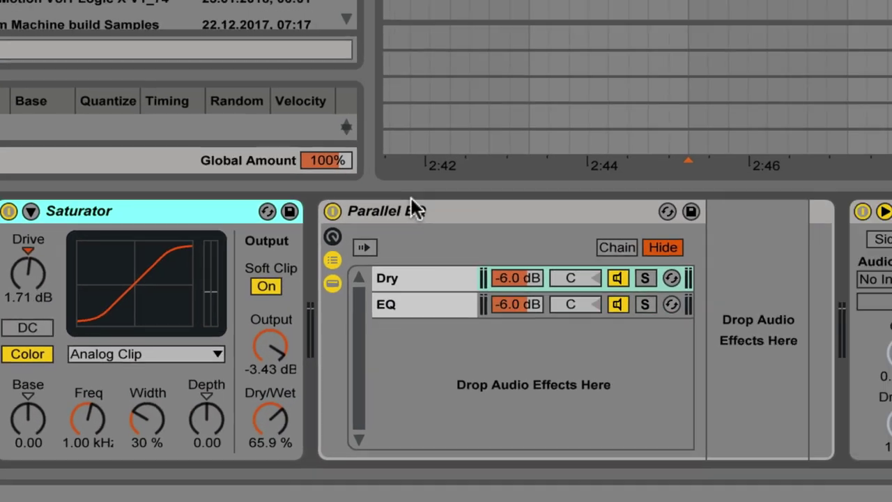
left_click(415, 212)
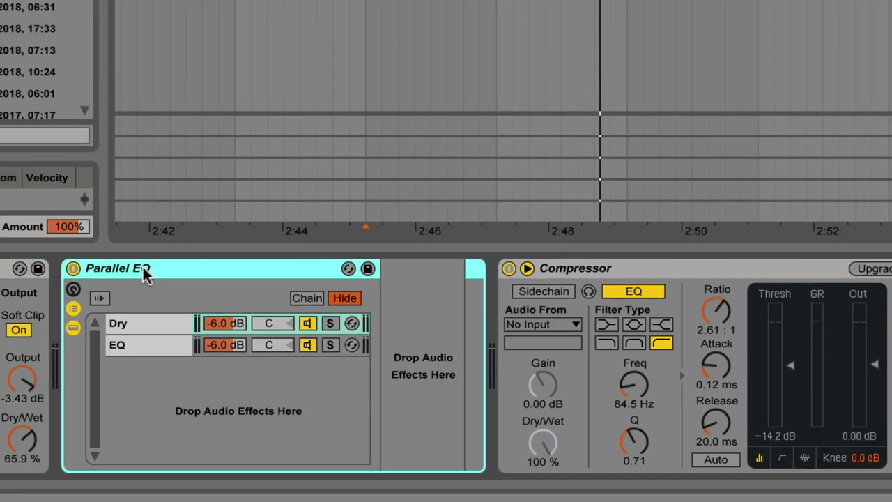
left_click(136, 323)
left_click(138, 346)
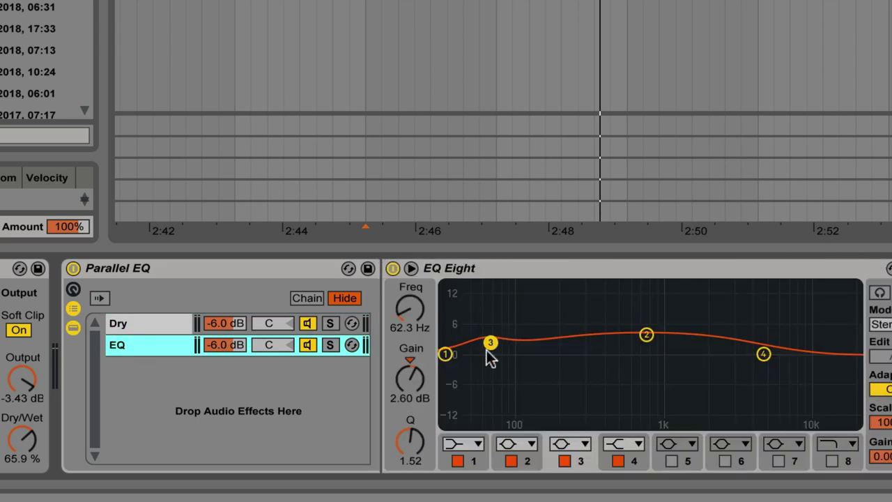
left_click(535, 468)
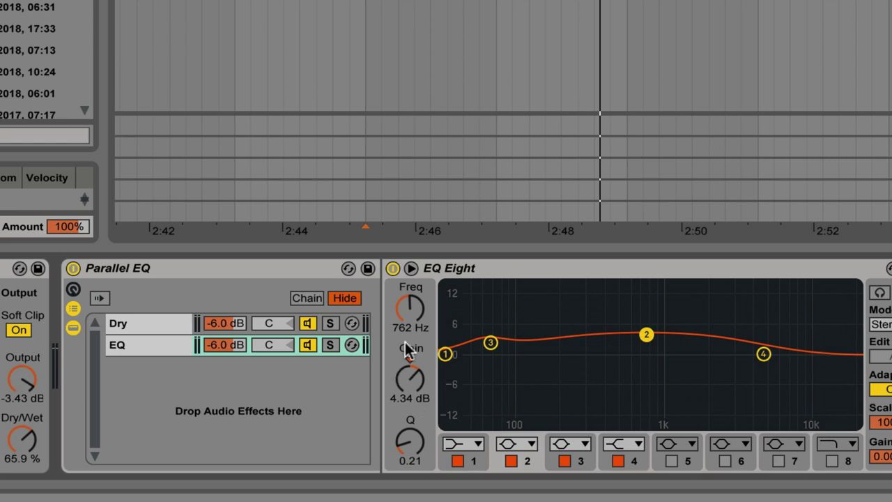
left_click(562, 467)
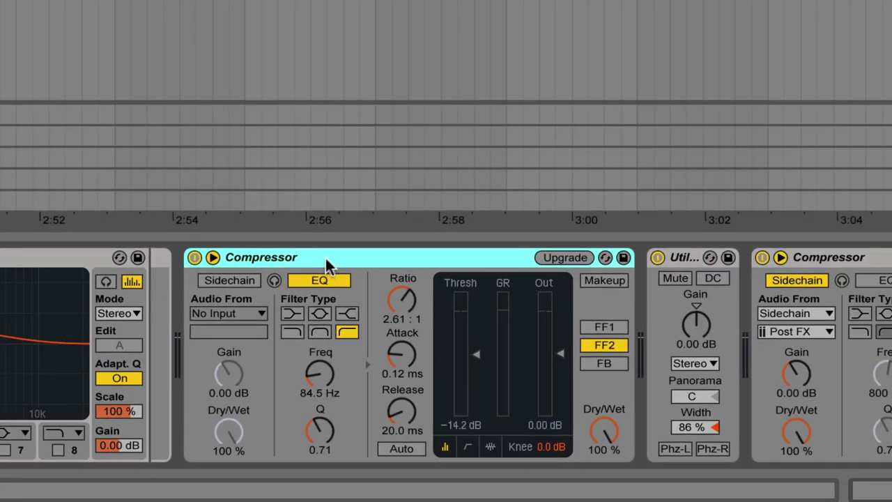
Step: Review the Basses group's effects in order, from Saturator and Parallel EQ through the first Compressor to the sidechained Compressor
left_click(864, 259)
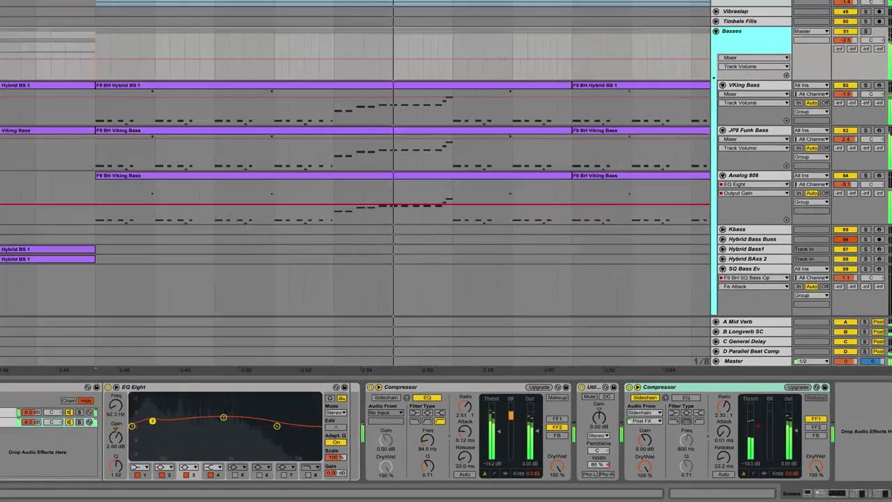
left_click(119, 413)
left_click(219, 413, "shift")
left_click(514, 414, "shift")
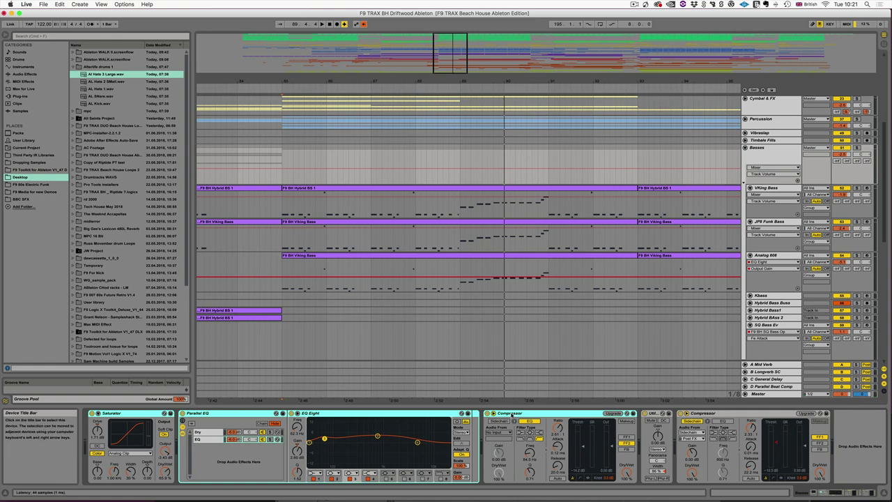
left_click(701, 414)
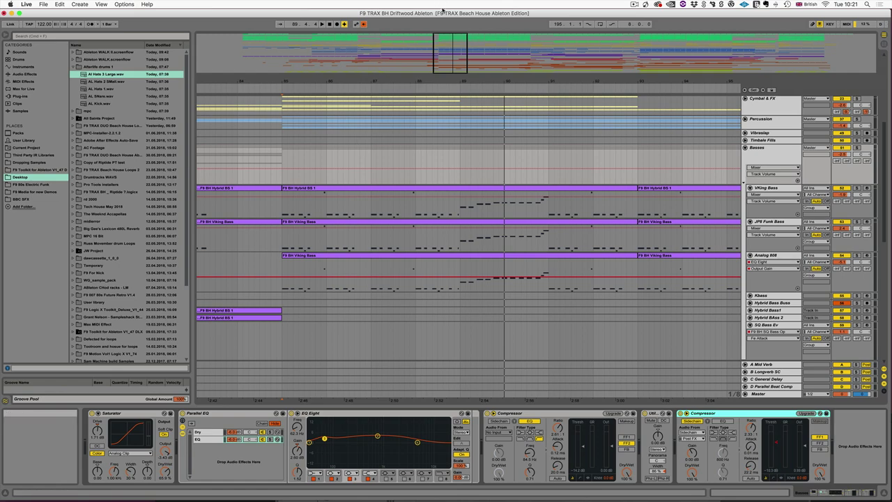
Step: Go back to bar 49, solo the SQ Bass Ev track and play its SQ Bass Op clips from there
left_click_drag(452, 67, 452, 41)
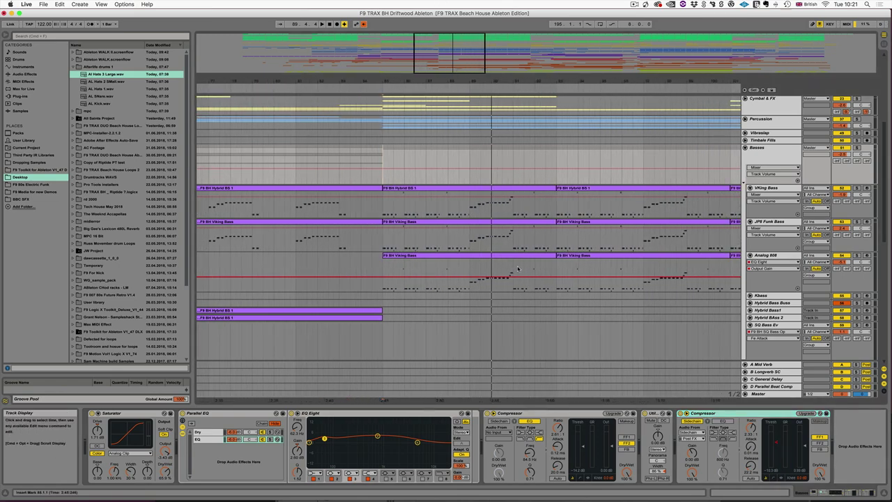
scroll(517, 269, "left", 10)
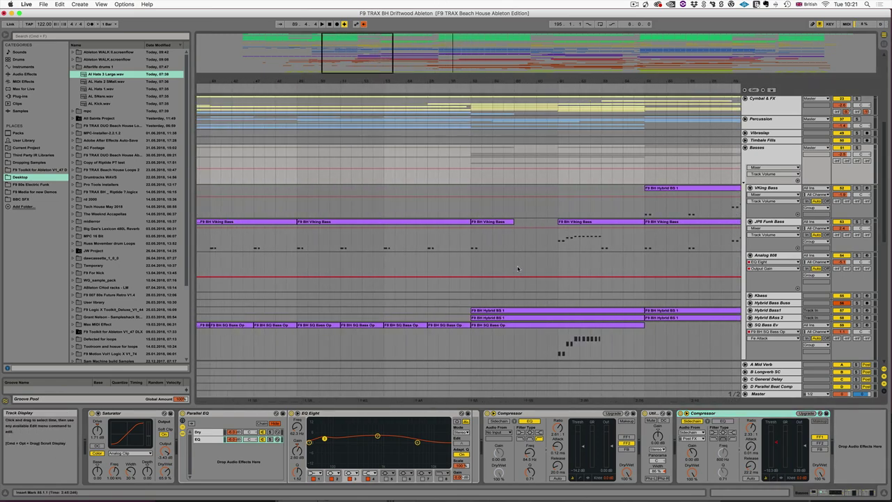
scroll(311, 284, "down", 8)
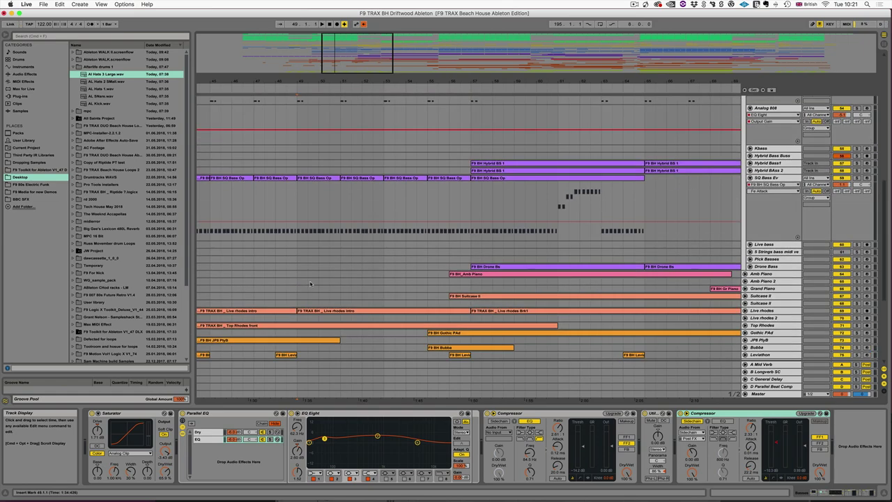
left_click(297, 186)
key("space")
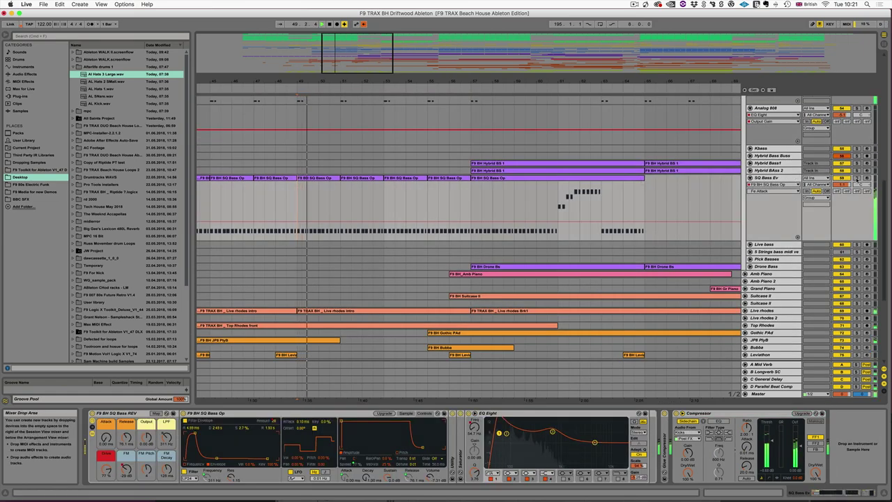
scroll(792, 201, "up", 1)
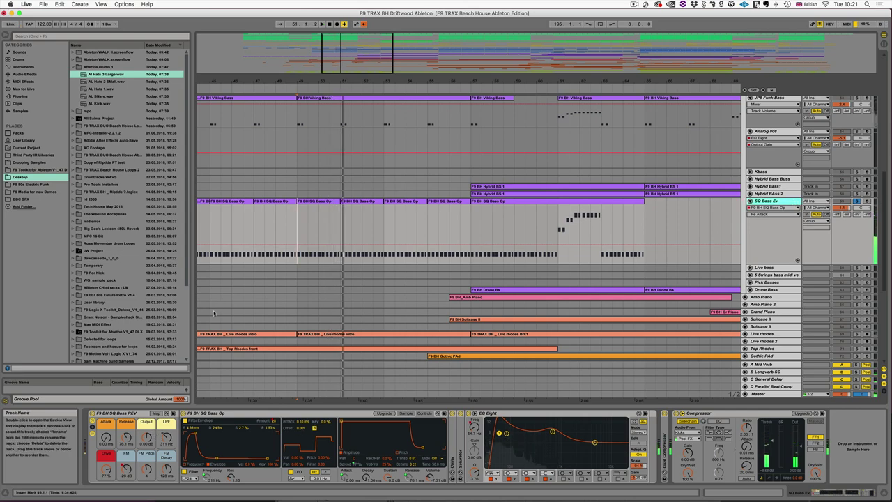
Step: Play the SQ Bass Ev track from bar 49 while shortening its filter envelope attack to about 0.67 ms
key("space")
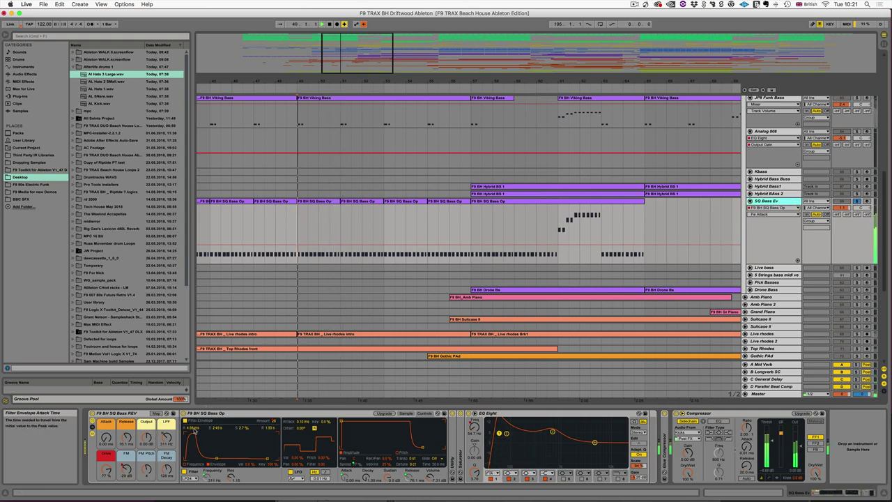
mouse_move(194, 429)
left_mouse_down()
mouse_move(194, 419)
mouse_move(194, 431)
mouse_move(167, 426)
mouse_move(170, 443)
mouse_move(188, 432)
left_mouse_up()
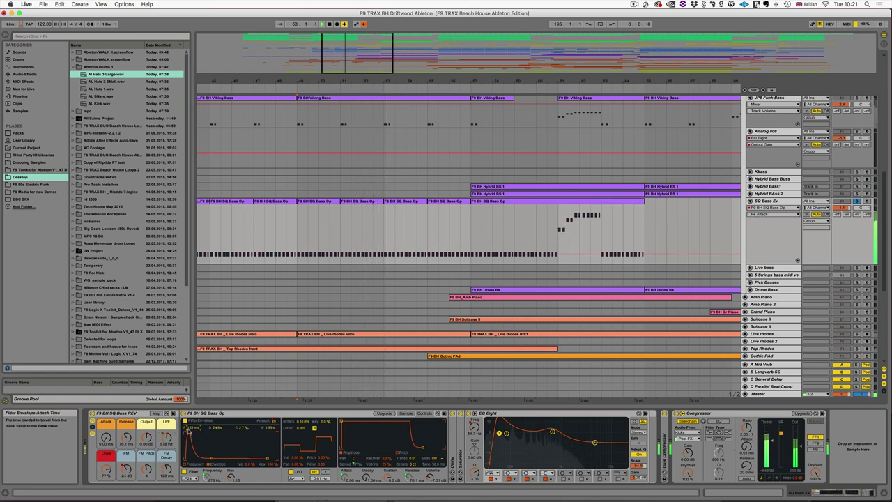
key("space")
Step: Go to the ending bass parts around bar 154, then select the 5 Strings bass track and arm it
scroll(593, 241, "right", 6)
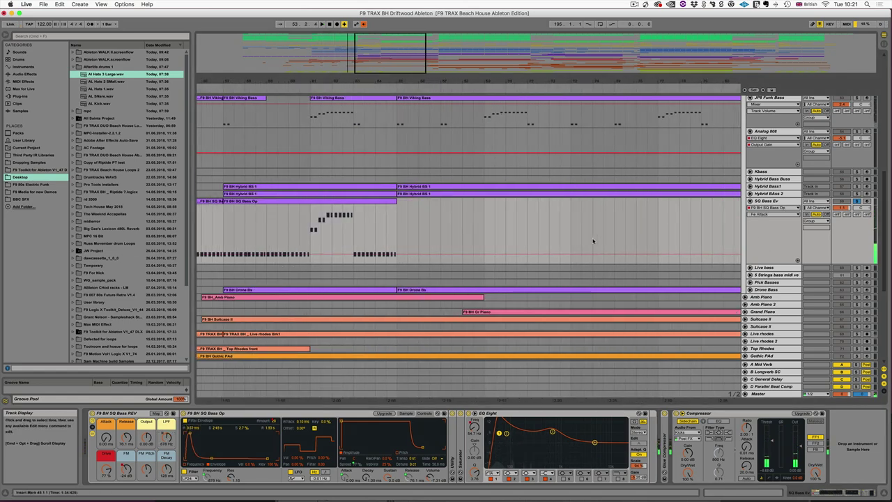
scroll(593, 241, "right", 15)
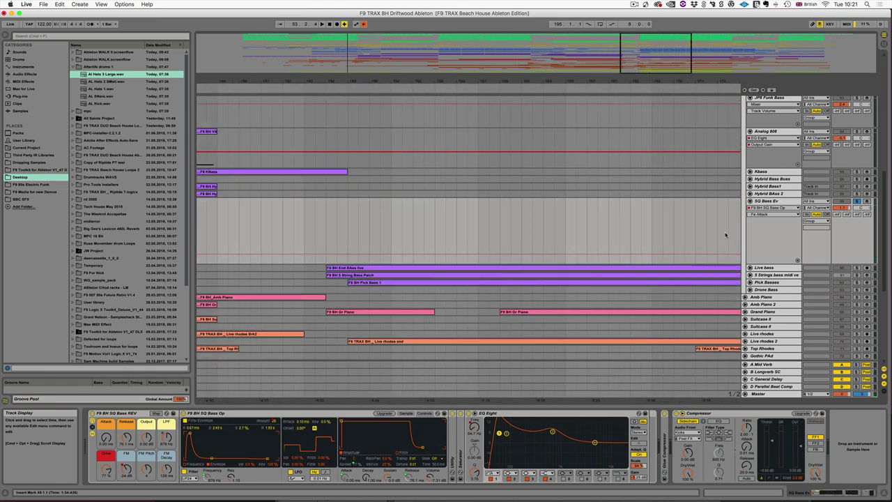
scroll(725, 235, "left", 2)
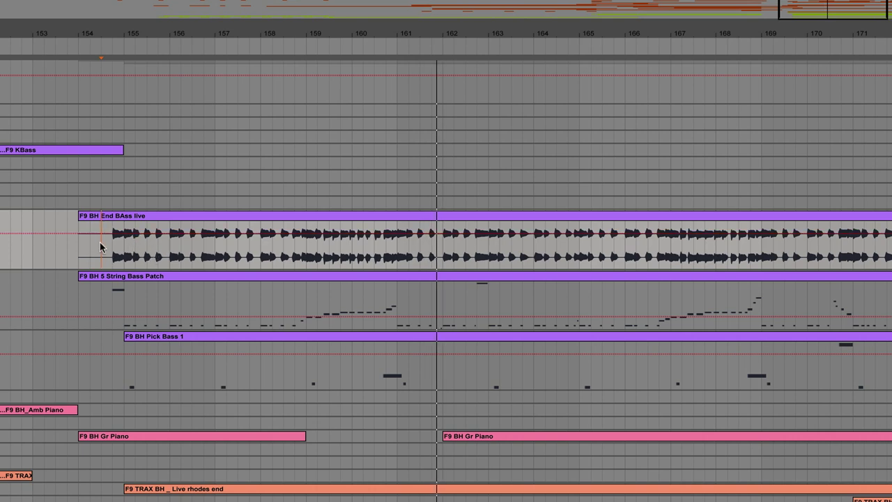
scroll(101, 265, "down", 1)
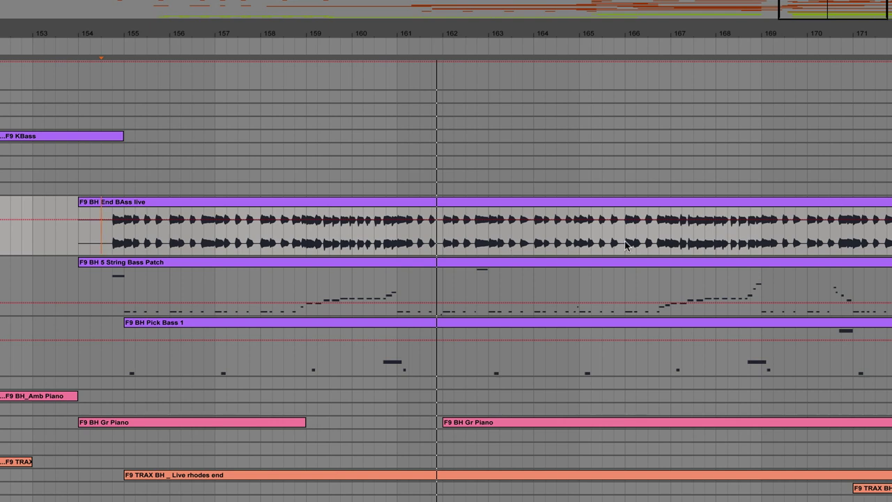
left_click(890, 263)
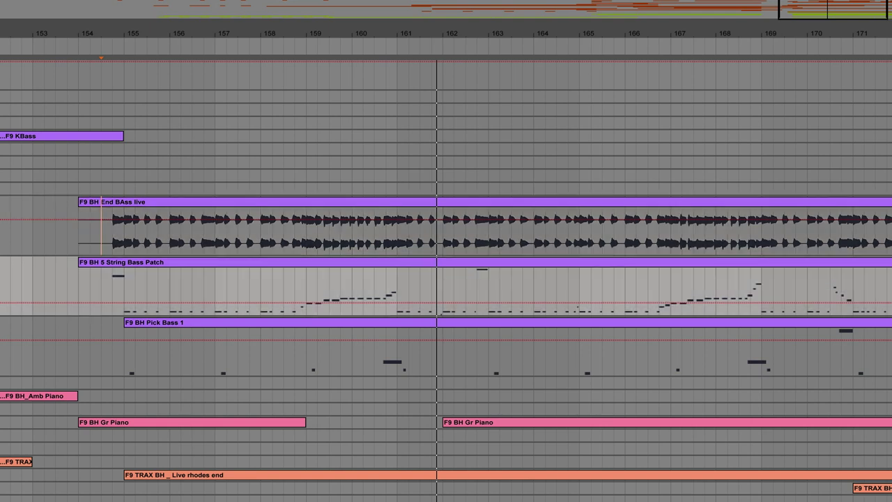
left_click(889, 263)
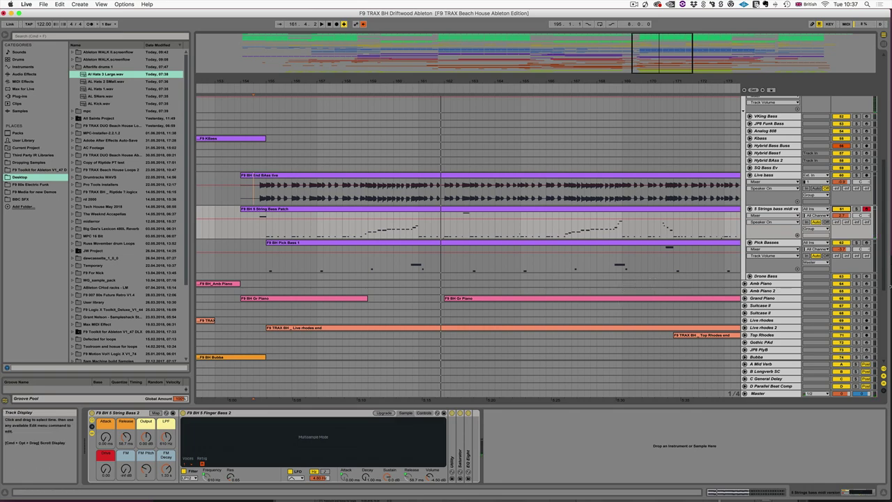
Step: Show the Live bass track's effects, then play from bar 154.3 and raise the 5 Strings bass track's volume
left_click(757, 175)
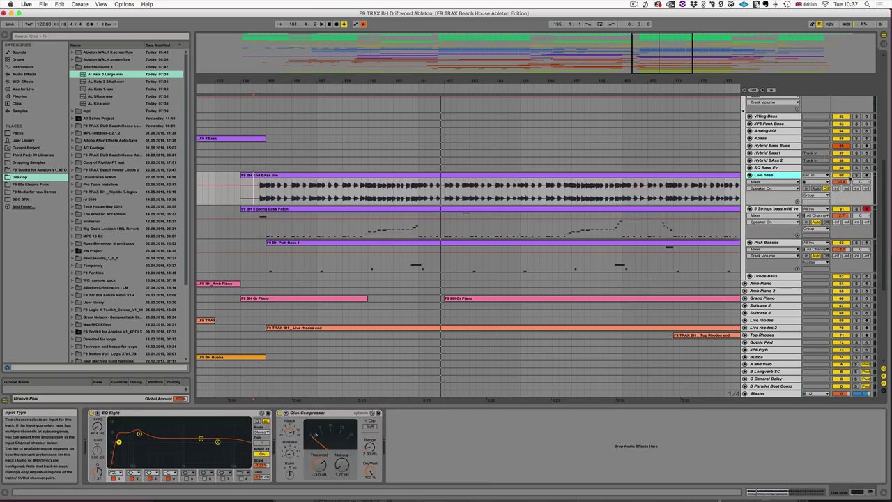
left_click(254, 230)
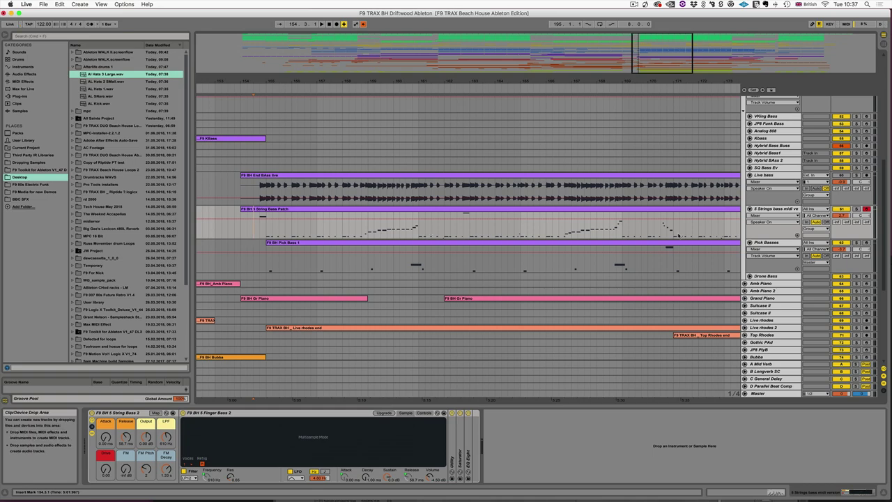
key("space")
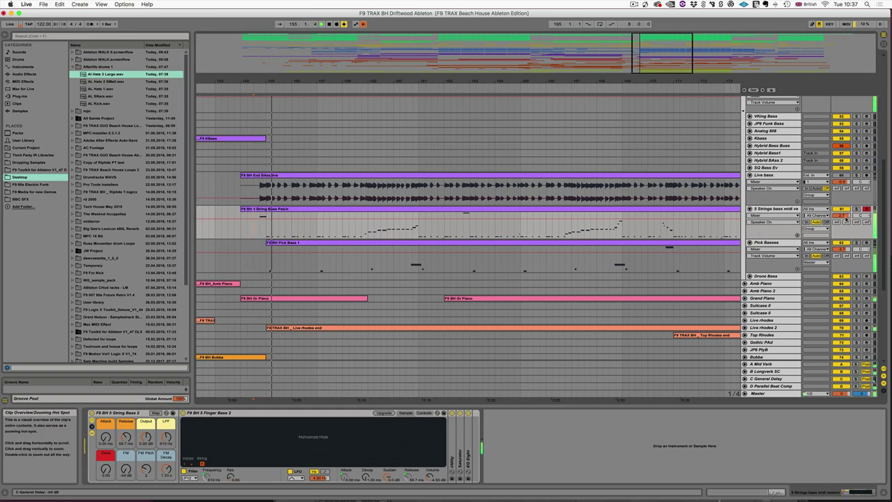
left_click_drag(846, 216, 846, 205)
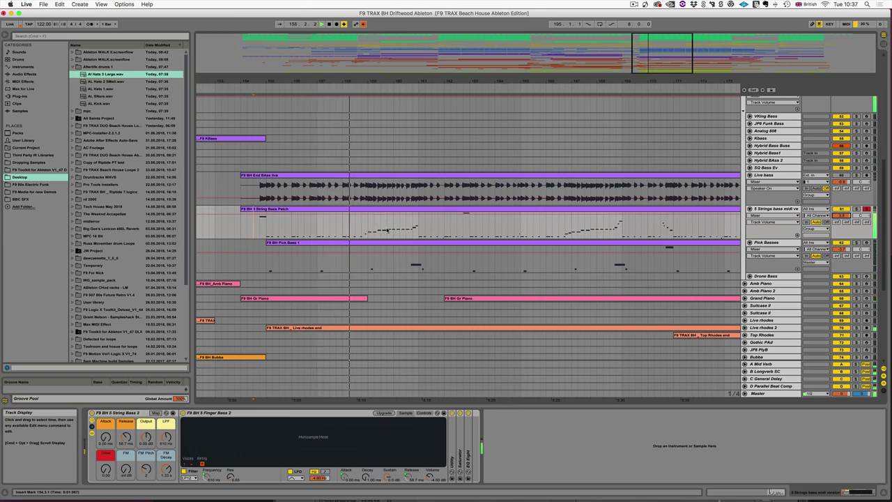
scroll(389, 226, "down", 3)
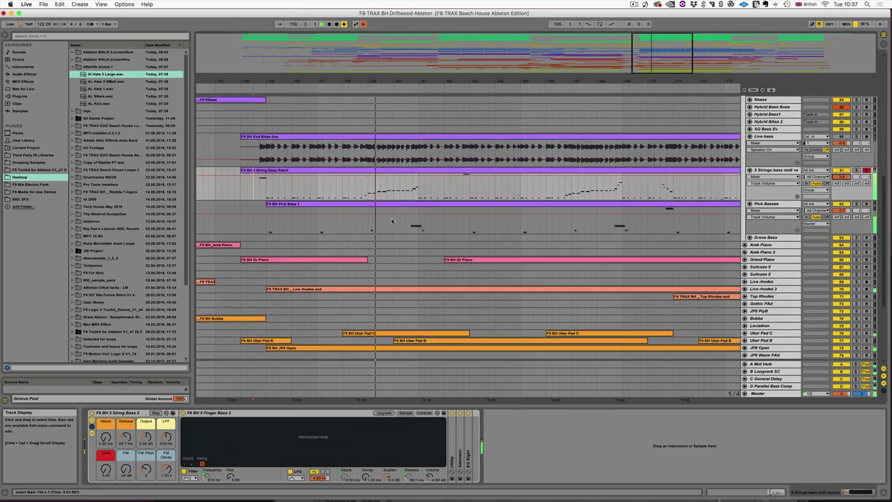
scroll(391, 221, "down", 2)
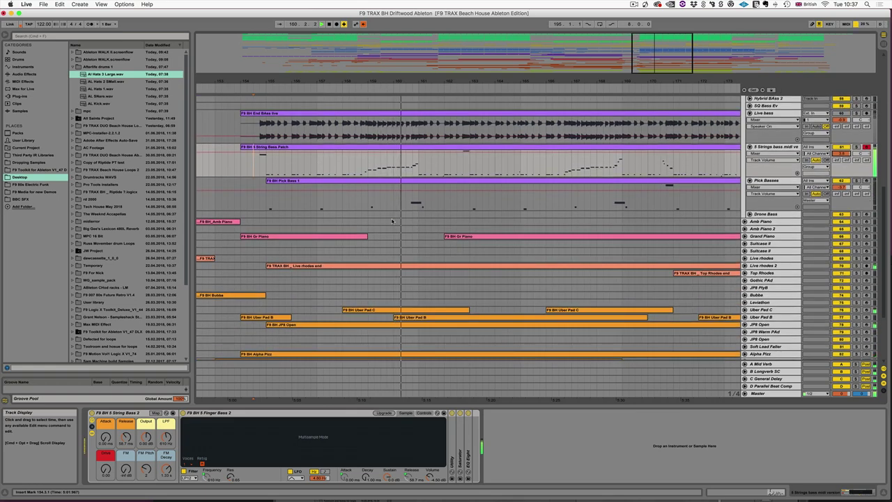
scroll(391, 221, "up", 4)
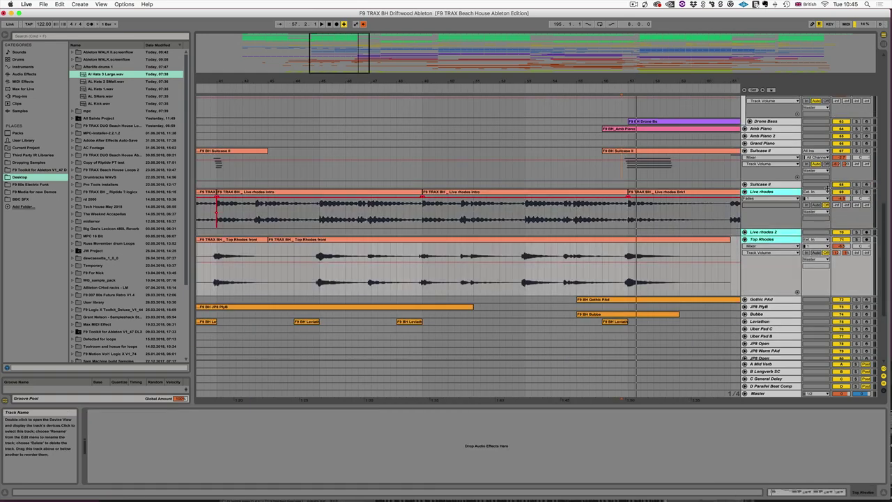
Step: Solo the Live rhodes, Live rhodes 2 and Top Rhodes tracks and play them from bar 41
left_click(855, 192)
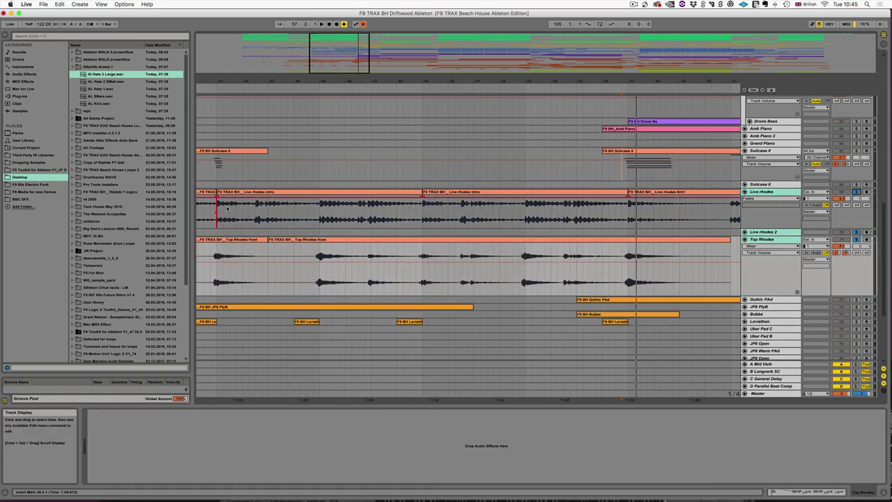
left_click(224, 185)
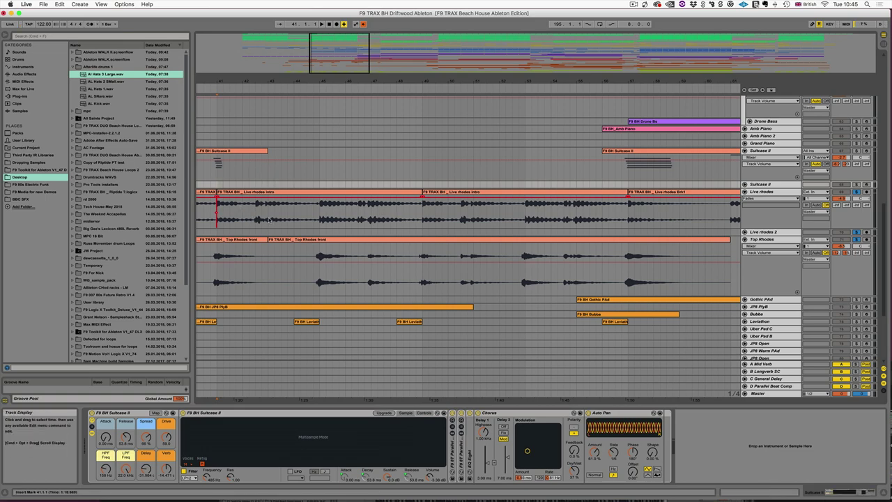
key("space")
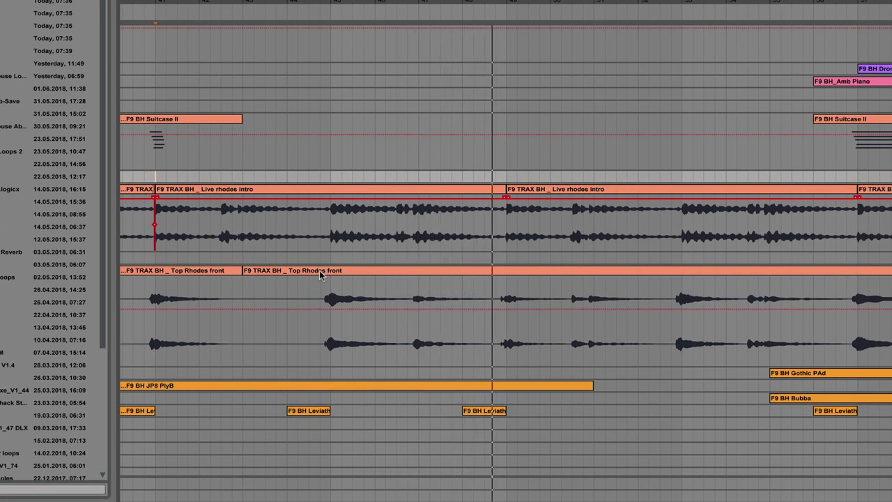
Step: Play the Top Rhodes front clip from just before bar 45, then from just before bar 57
left_click(318, 293)
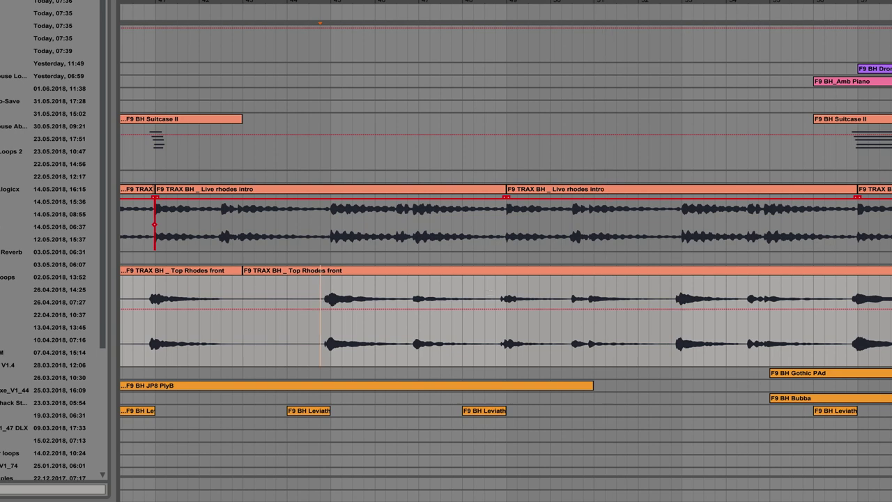
key("space")
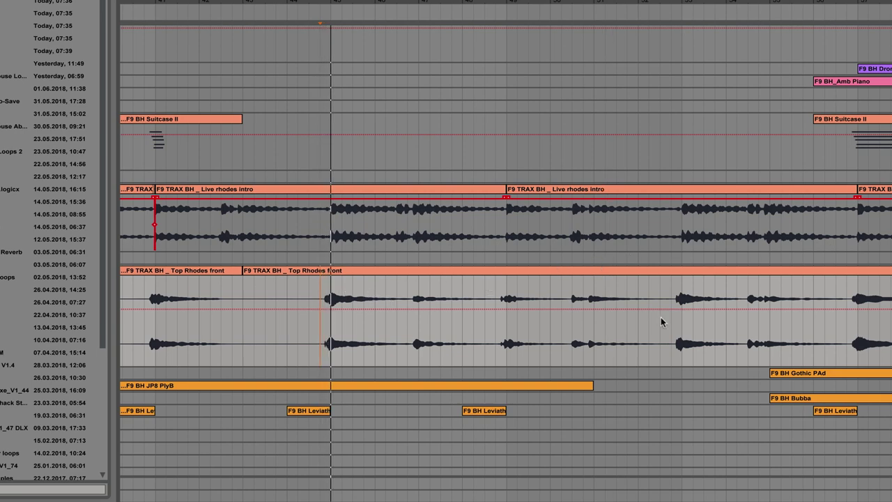
left_click(842, 293)
key("space")
key("space")
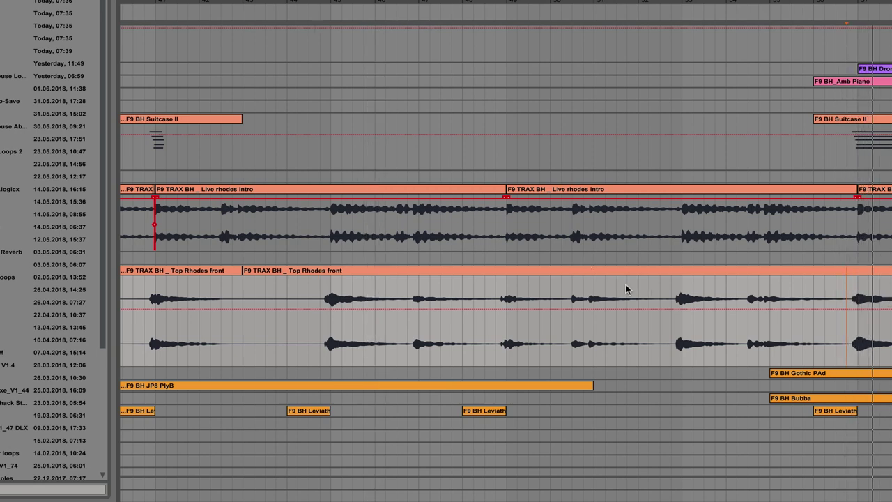
Step: Mark about bars 44 to 48 of the Live rhodes intro clip, then play the phrase from about bar 44.3
left_click_drag(292, 222, 496, 230)
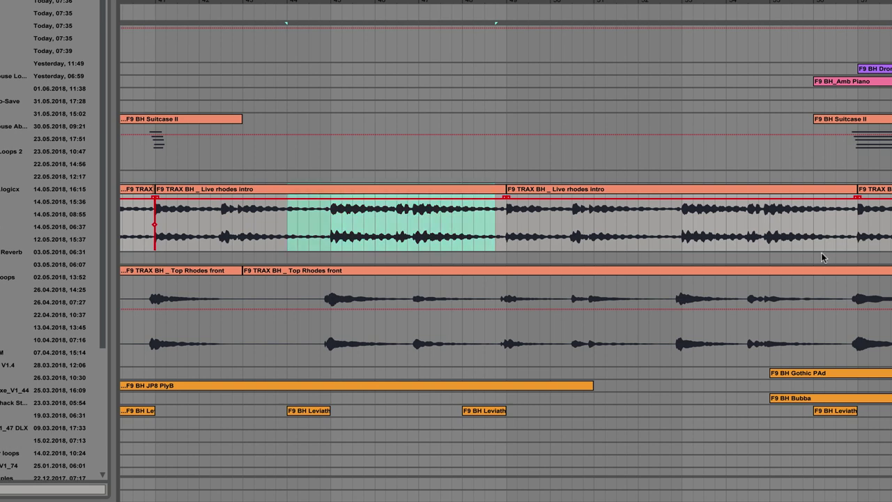
left_click(309, 225)
key("space")
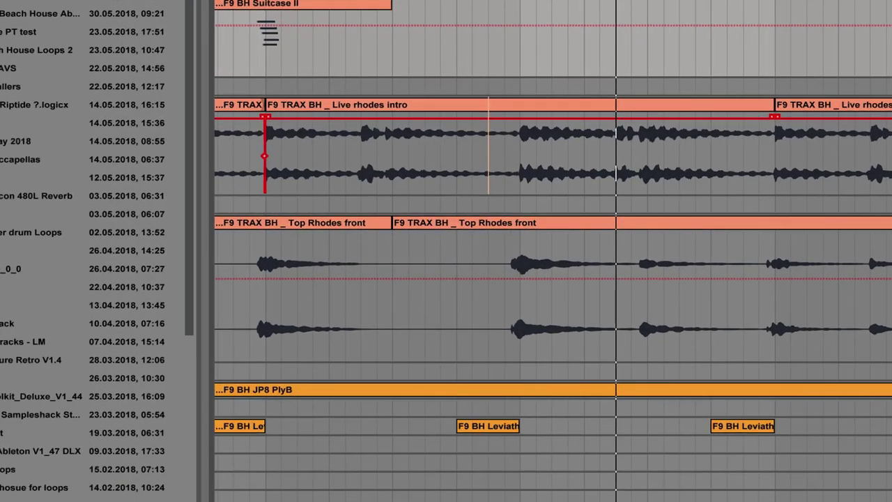
key("space")
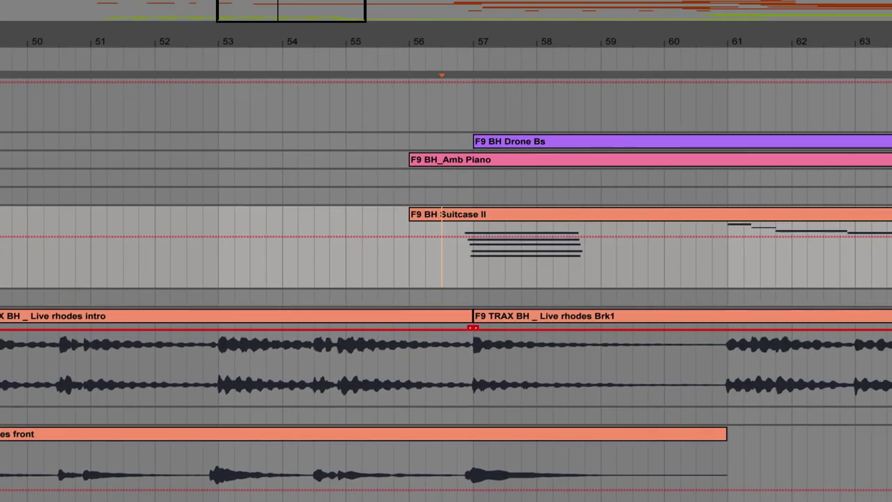
Step: Play the Suitcase II chords together with the rhodes layers from bar 56.3
key("space")
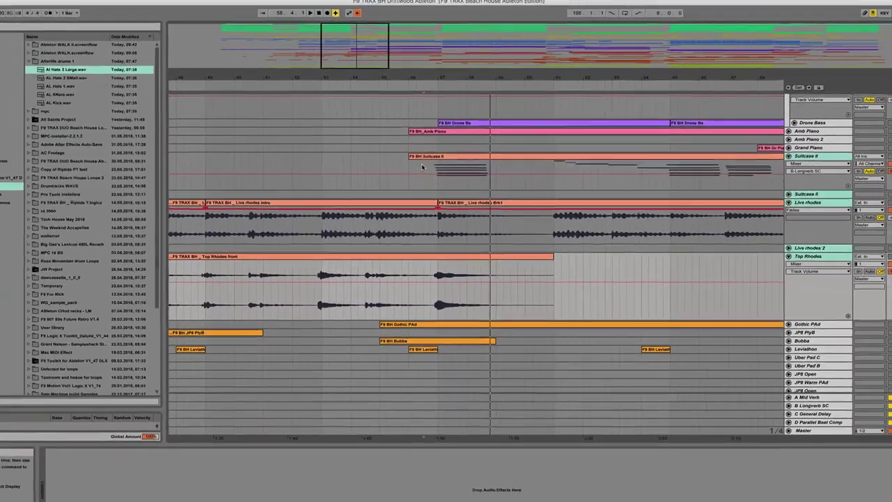
left_click(427, 184)
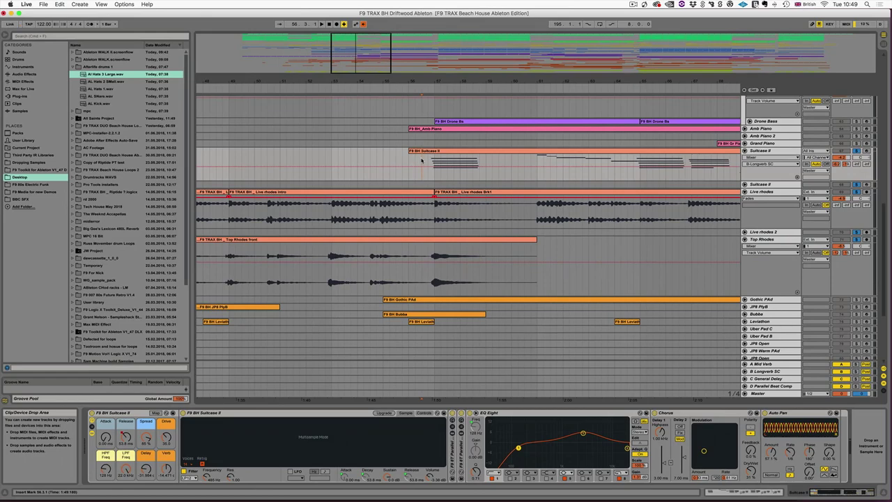
key("space")
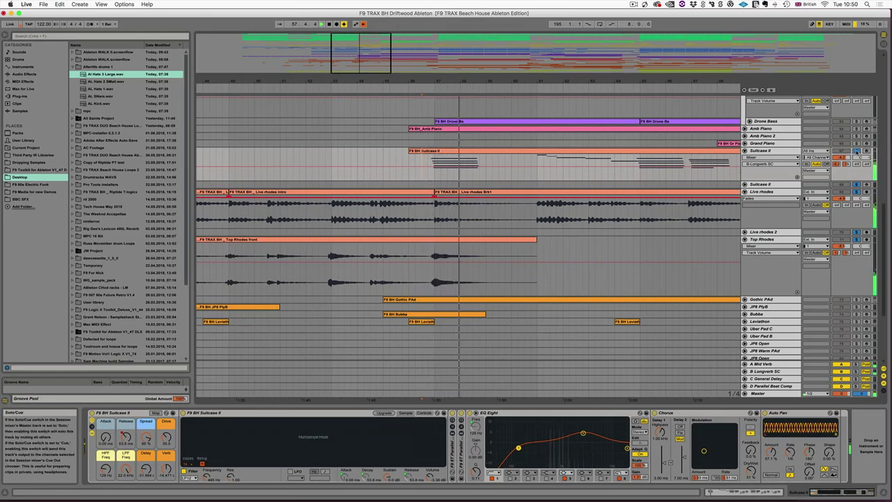
key("space")
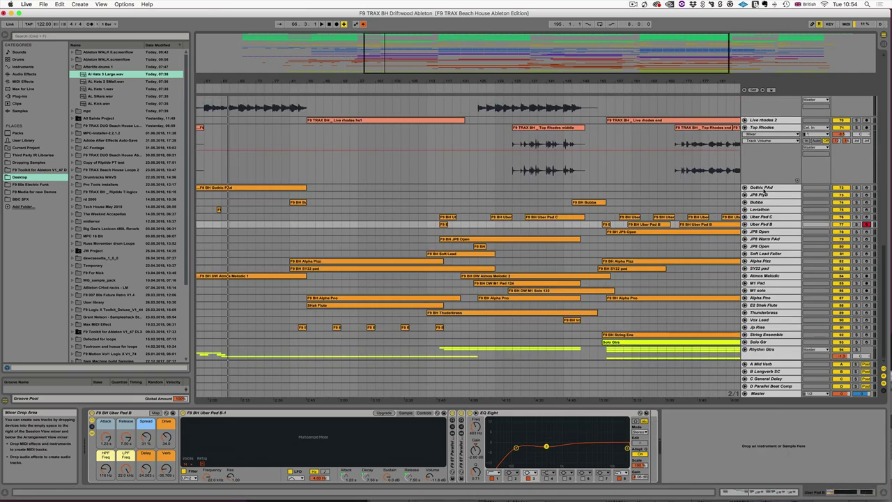
Step: Arm the Gothic PAd track to audition its patch, then arm Uber Pad B and audition that pad
left_click(822, 188)
left_click(867, 187)
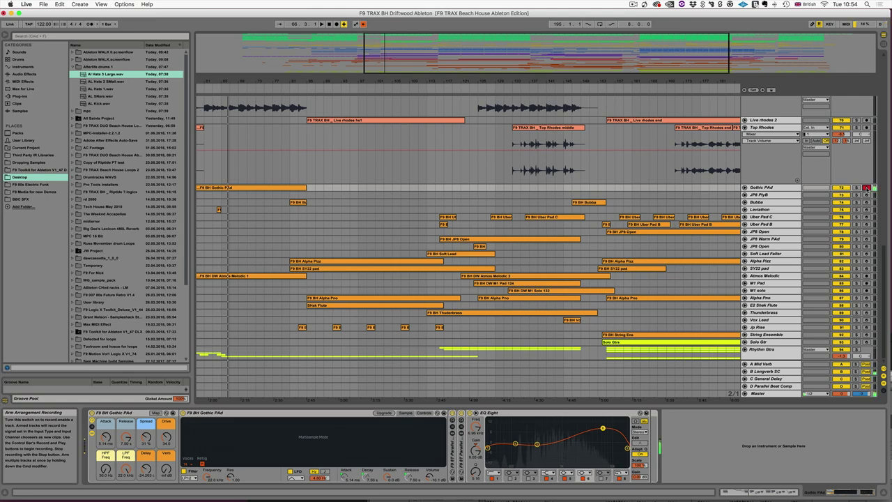
left_click(765, 225)
left_click(866, 224)
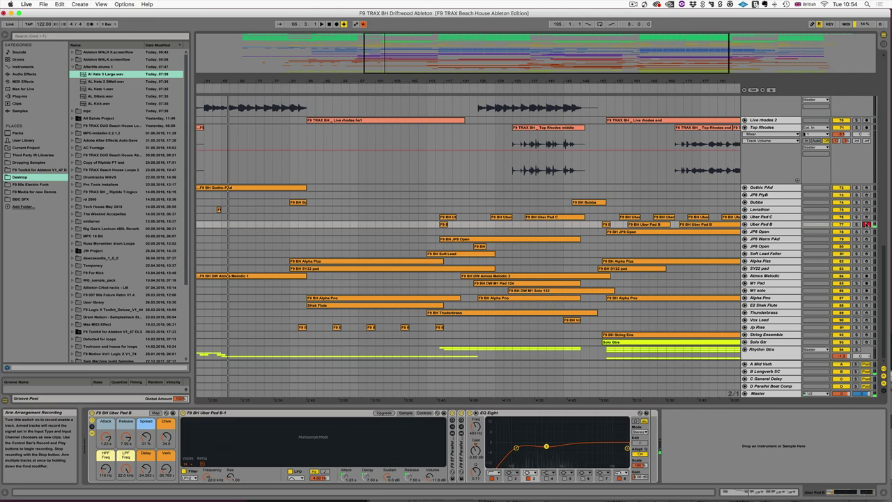
Step: Move along to the song's later section and unfold the Rhythm Gtrs group to show its guitar tracks
left_click_drag(590, 52, 663, 72)
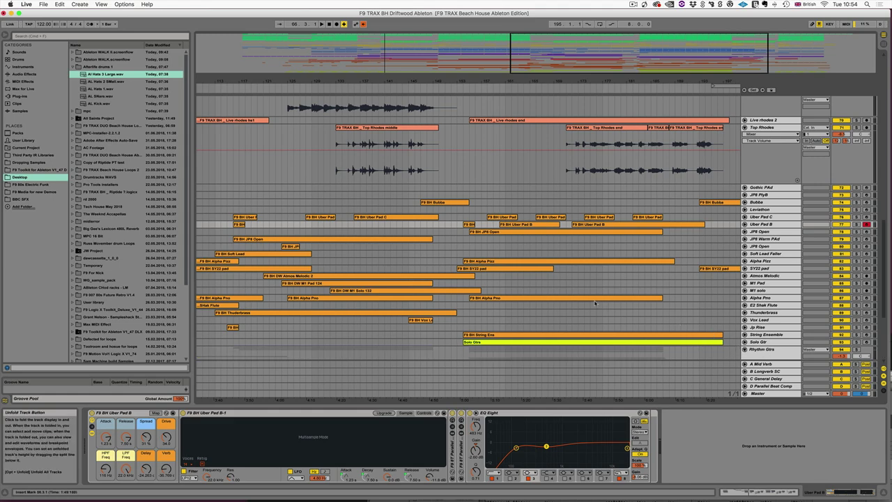
left_click(744, 349)
scroll(594, 303, "down", 5)
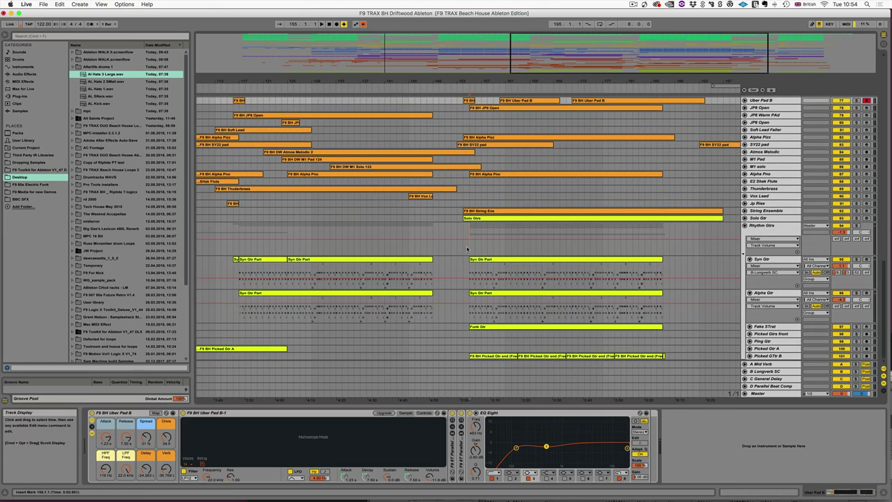
Step: Show the Rhythm Gtrs group's effects, set the playback start to bar 126 and solo the group
left_click(790, 223)
left_click(292, 245)
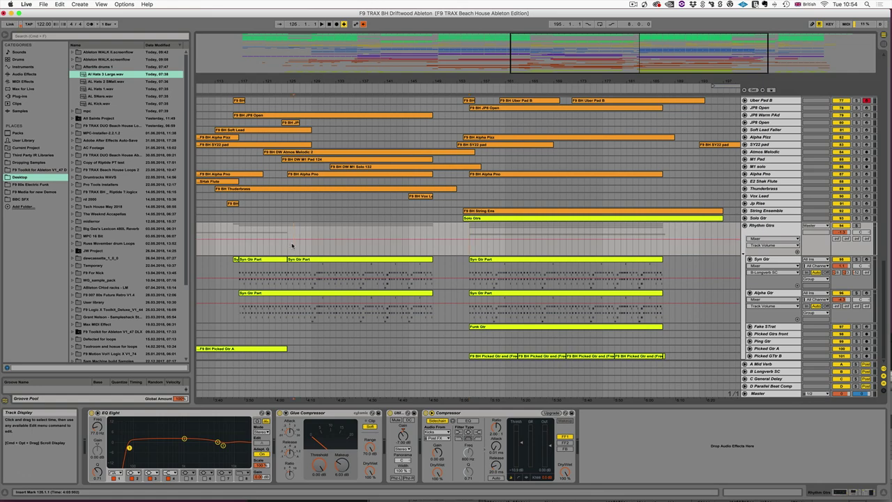
key("plus")
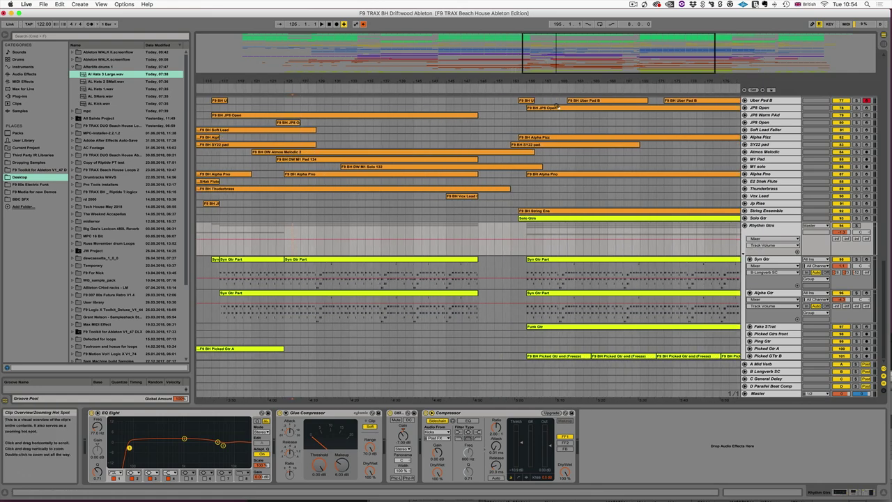
left_click(857, 225)
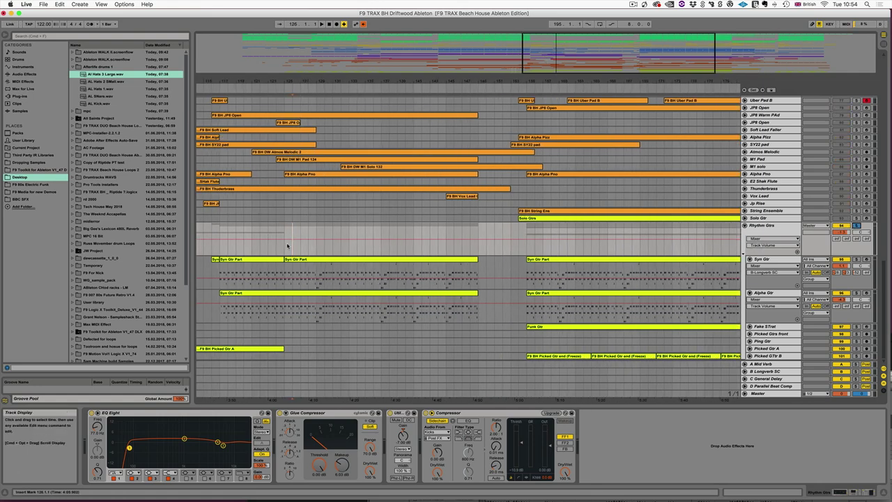
Step: Play the rhythm guitars from bar 126, then show the Syn Gtr track's devices and arm the track to audition its patch
key("space")
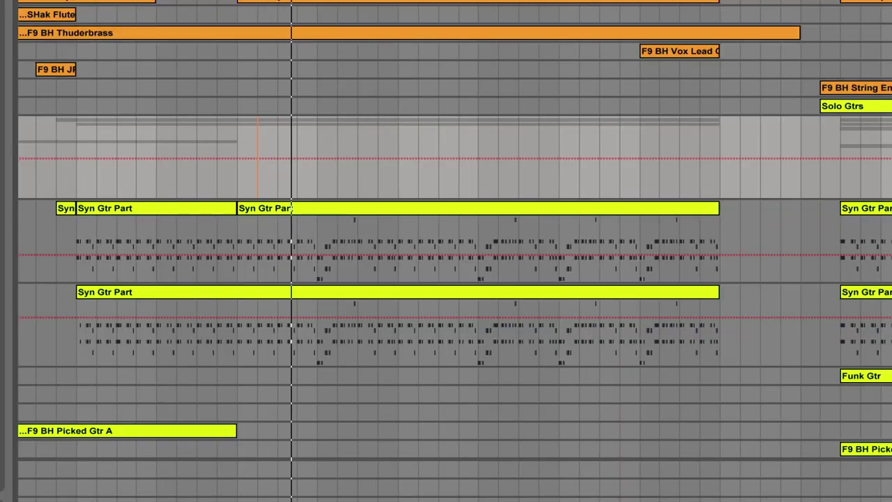
key("plus")
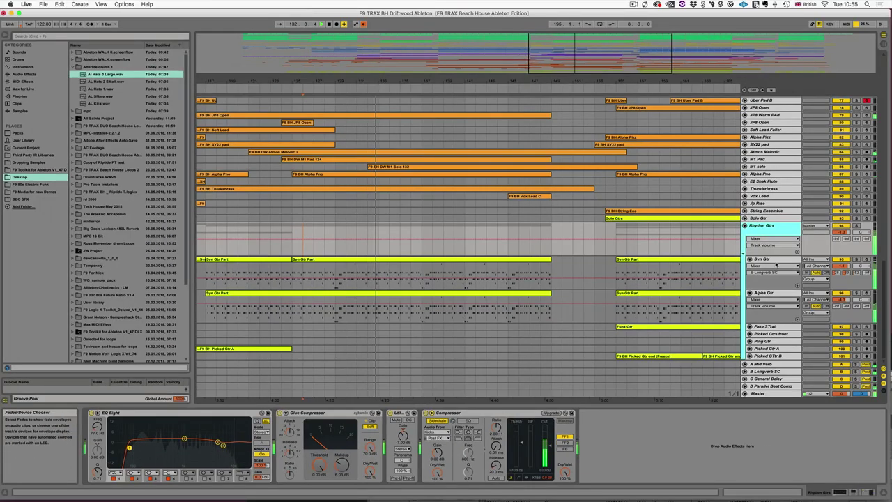
left_click(772, 265)
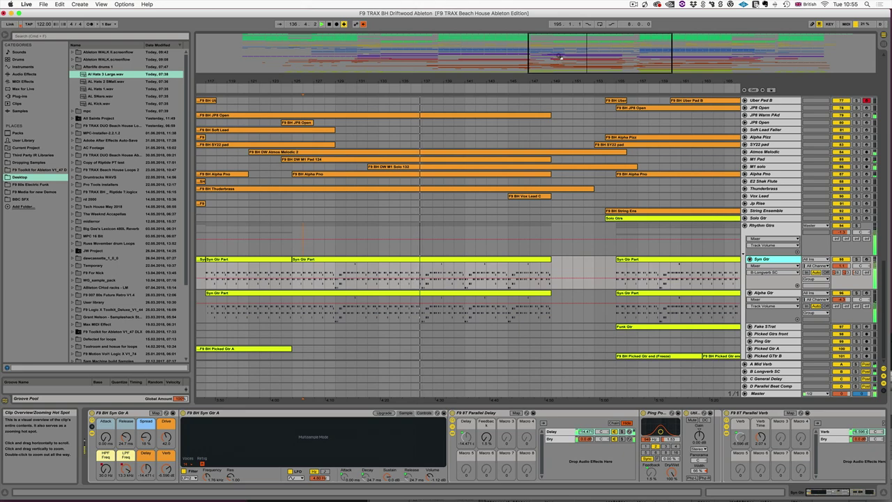
left_click_drag(559, 56, 560, 57)
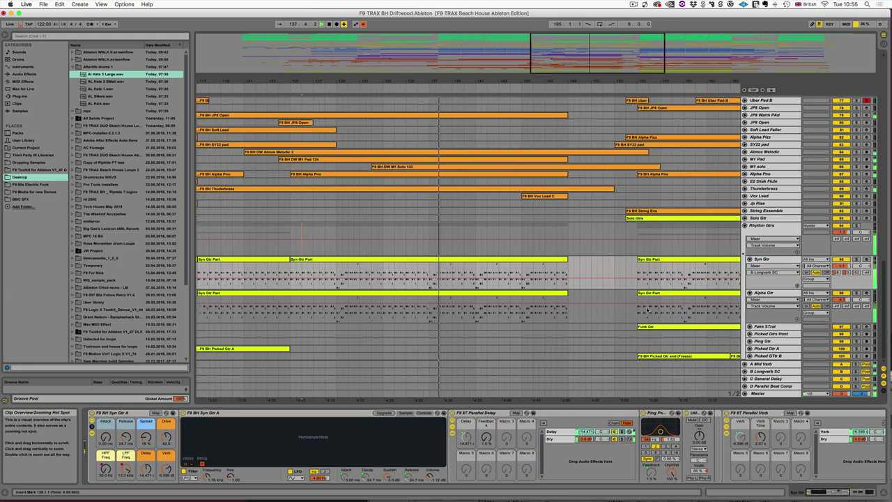
left_click(763, 259)
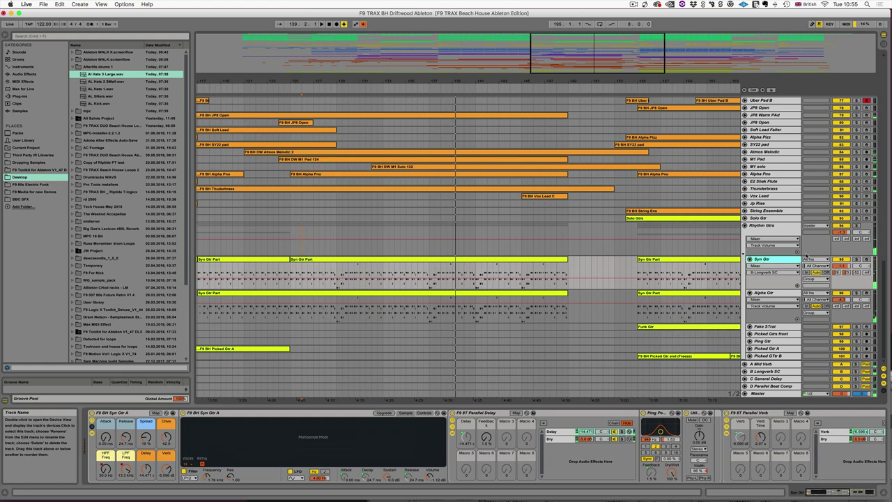
left_click(866, 260)
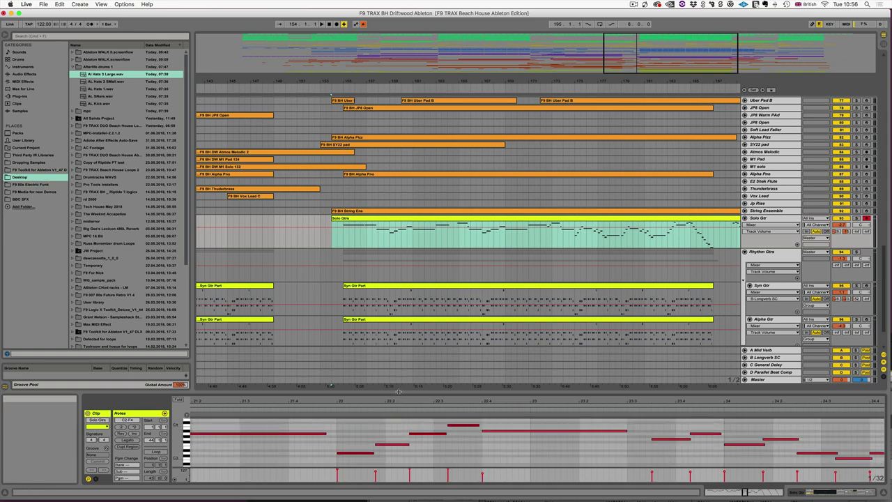
Step: Enlarge the note editor showing the Solo Gtrs clip and select the Solo Gtr track
left_click_drag(402, 390, 400, 307)
left_click_drag(178, 362, 196, 427)
left_click(763, 219)
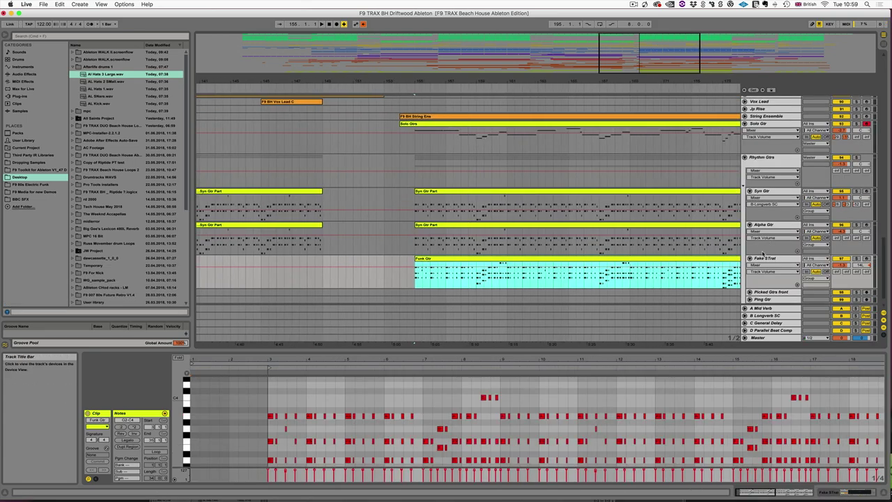
Step: Select the Funk Gtr clip on the Fake STrat track, solo the track and play it from bar 155
left_click(765, 258)
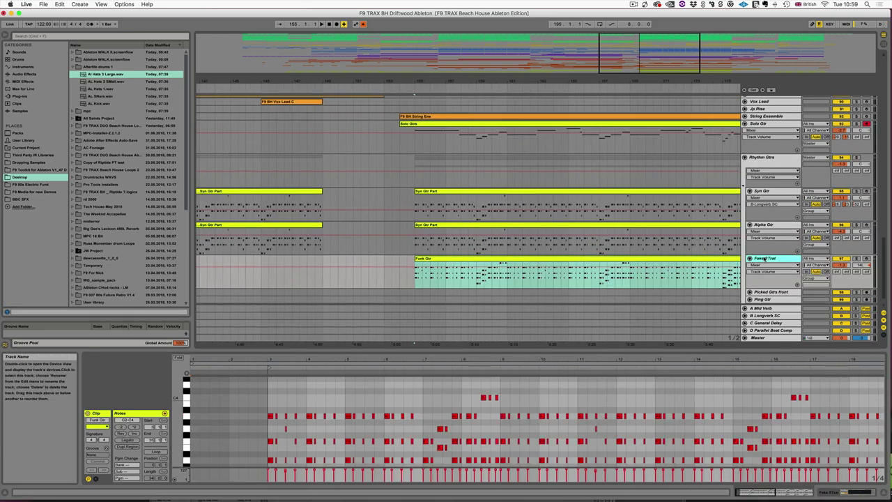
left_click(649, 260)
scroll(649, 261, "right", 1)
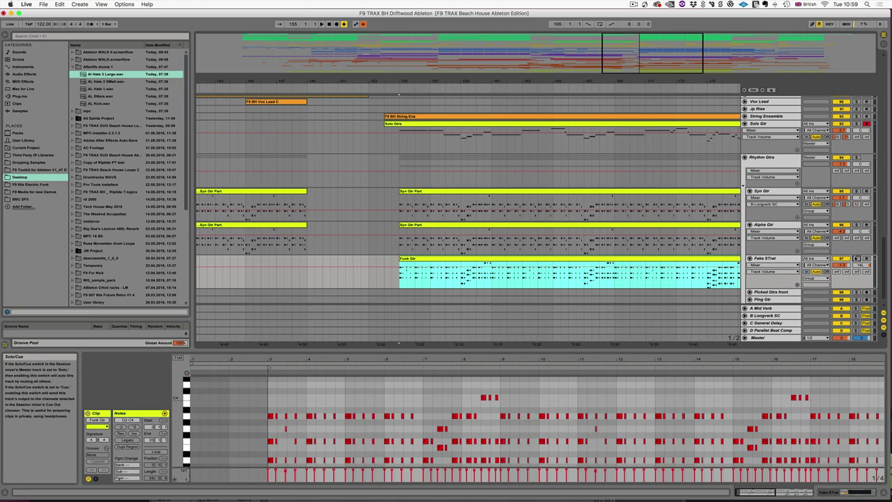
left_click(856, 259)
left_click(762, 259)
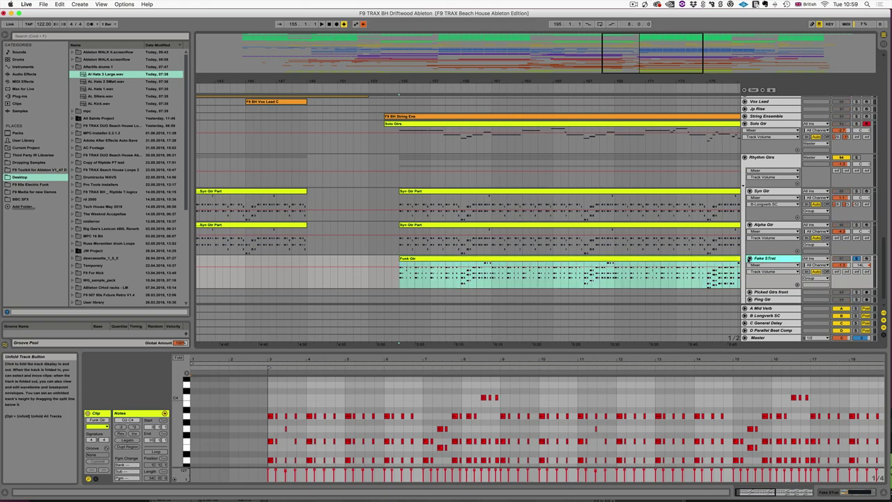
key("space")
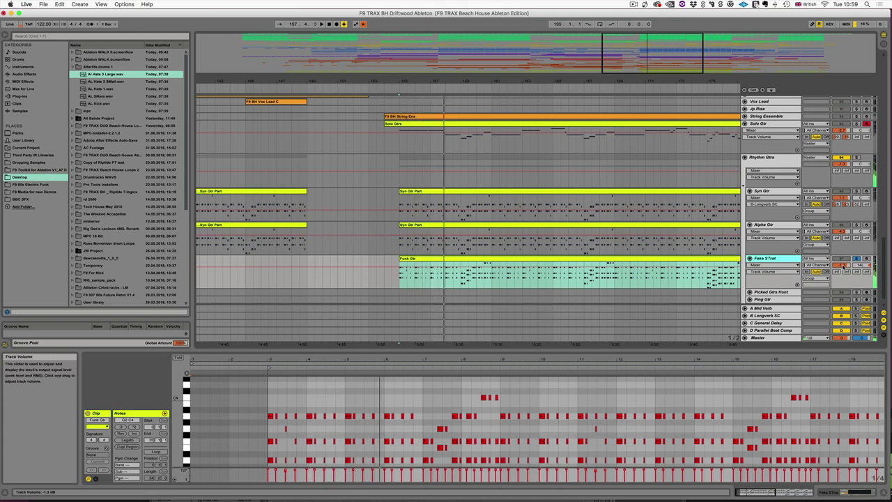
Step: Play the full mix from bar 154 and raise the Fake STrat track's volume slightly
left_click(391, 262)
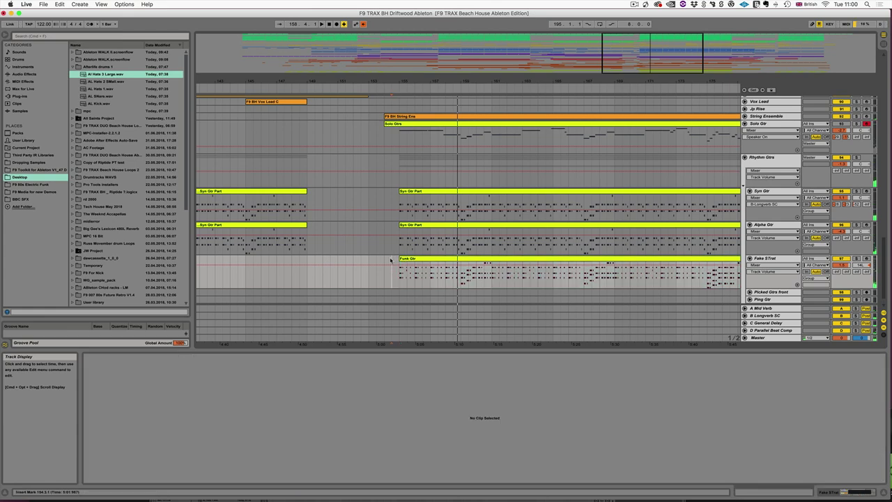
key("space")
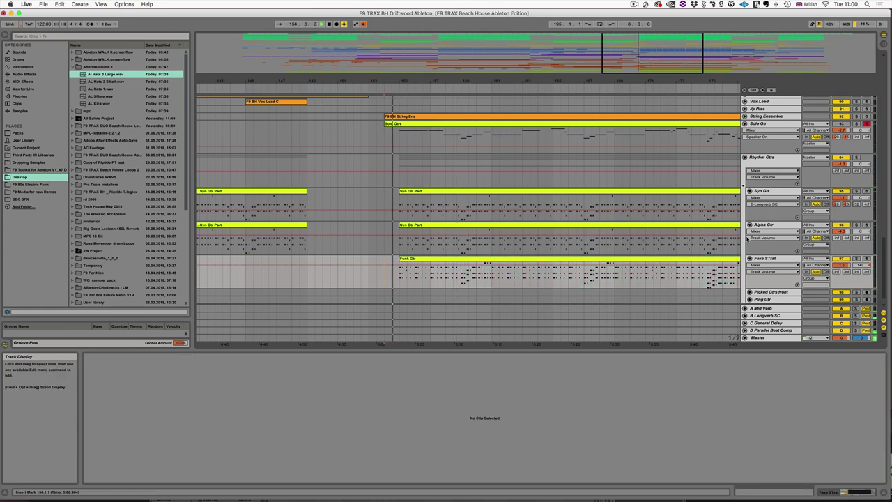
left_click(762, 259)
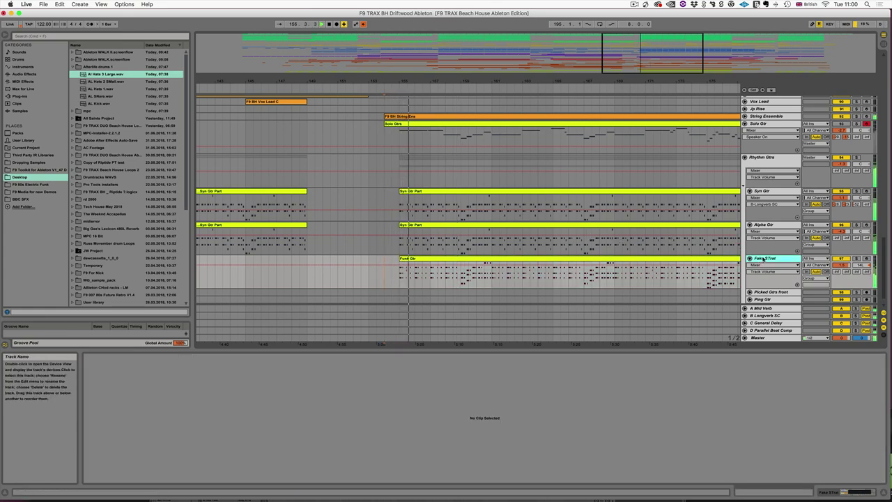
left_click_drag(841, 265, 840, 261)
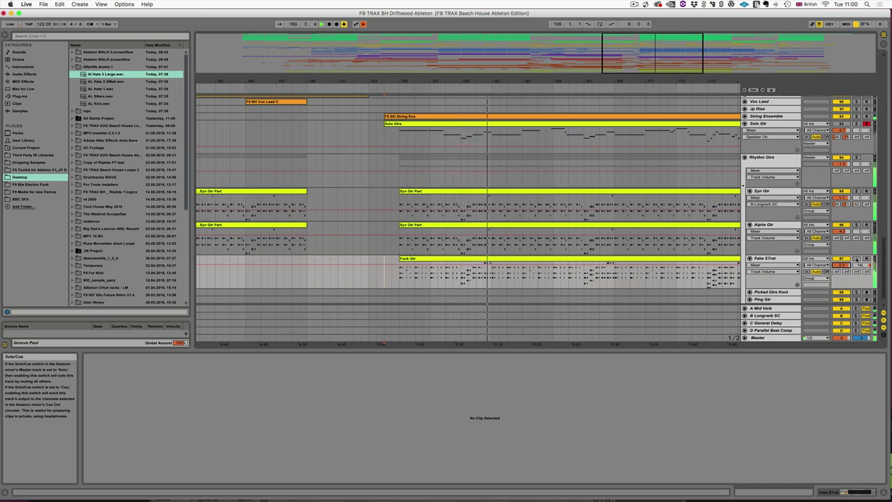
Step: Solo the Fake STrat track during playback, return it to the full mix and select the track
left_click(856, 258)
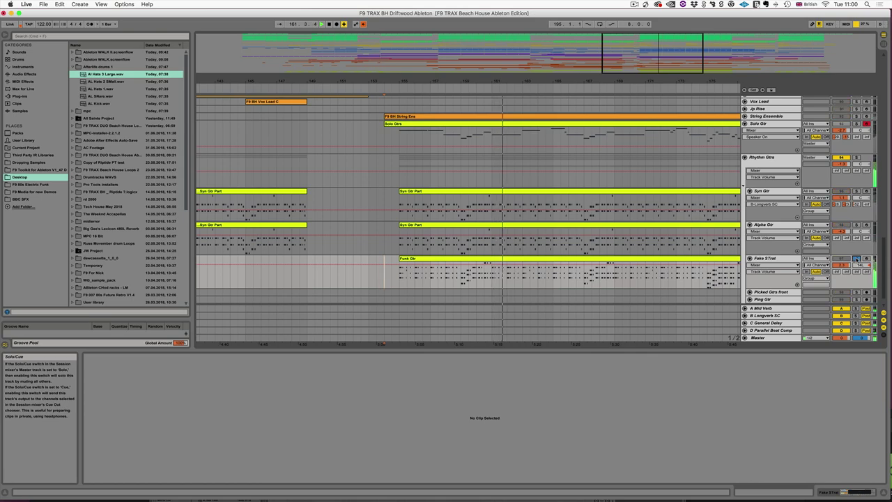
left_click(856, 258)
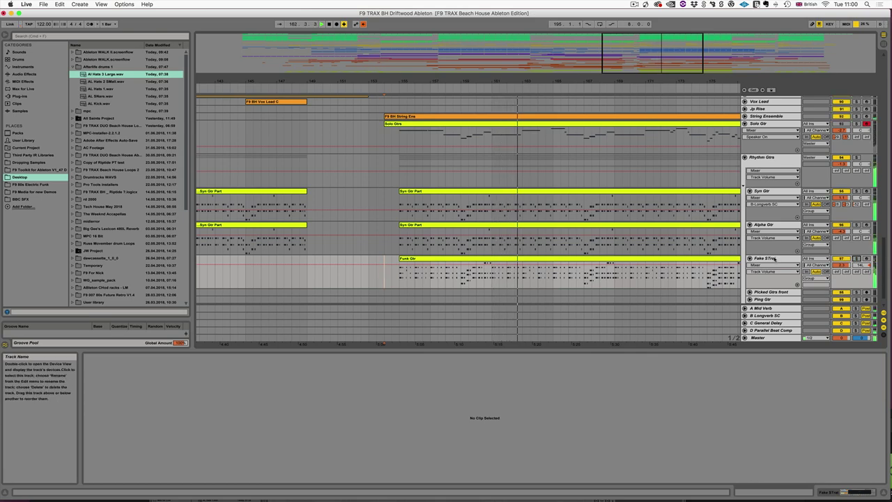
left_click(774, 260)
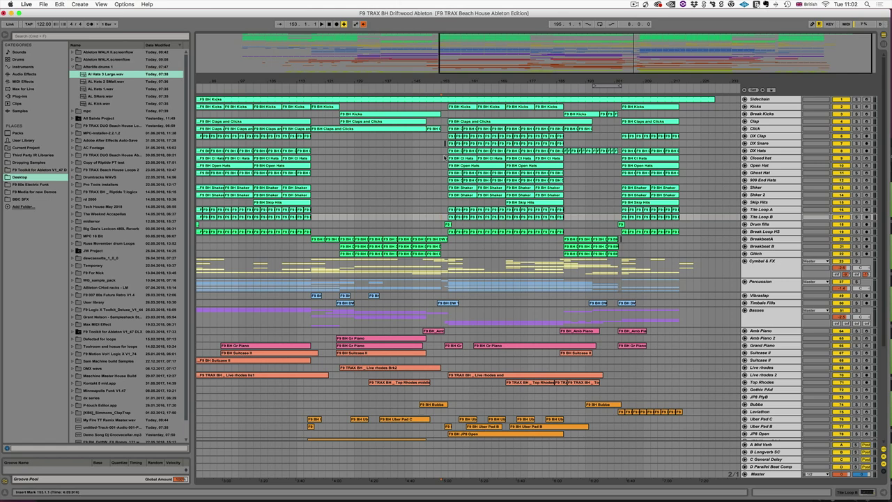
Step: Play the full arrangement from bar 125 and look through its drum, bass, keys and pad tracks
key("space")
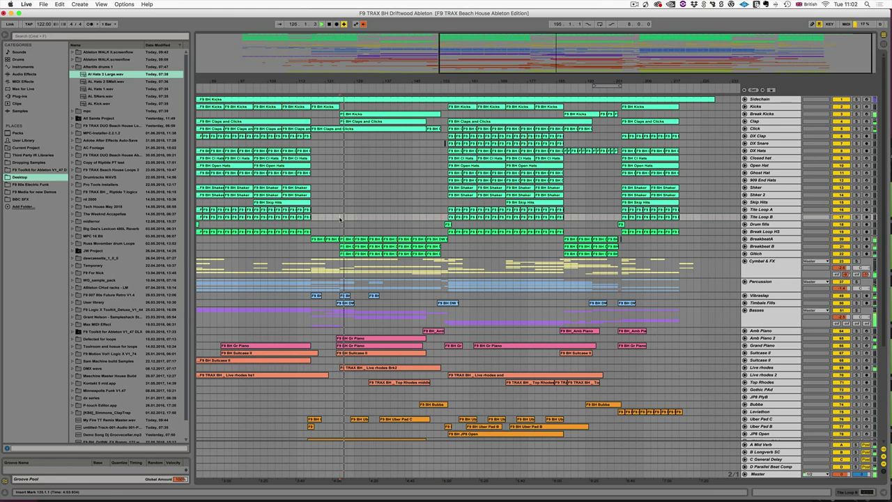
scroll(376, 233, "down", 5)
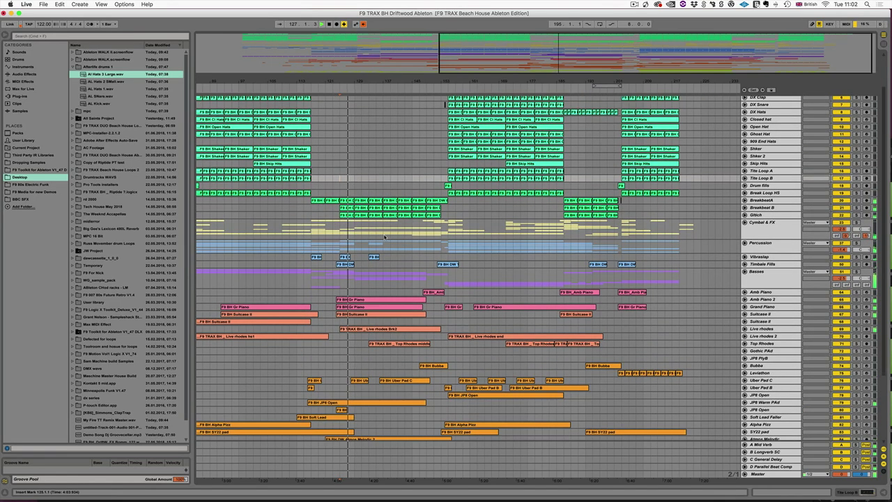
scroll(384, 236, "down", 4)
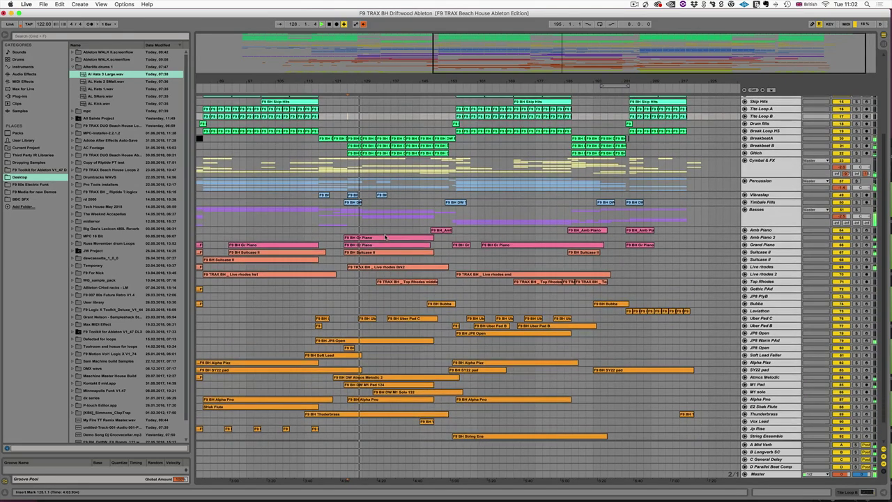
Step: Unfold the Basses group and collapse its Live bass, 5 Strings bass and Pick Basses tracks
left_click(745, 202)
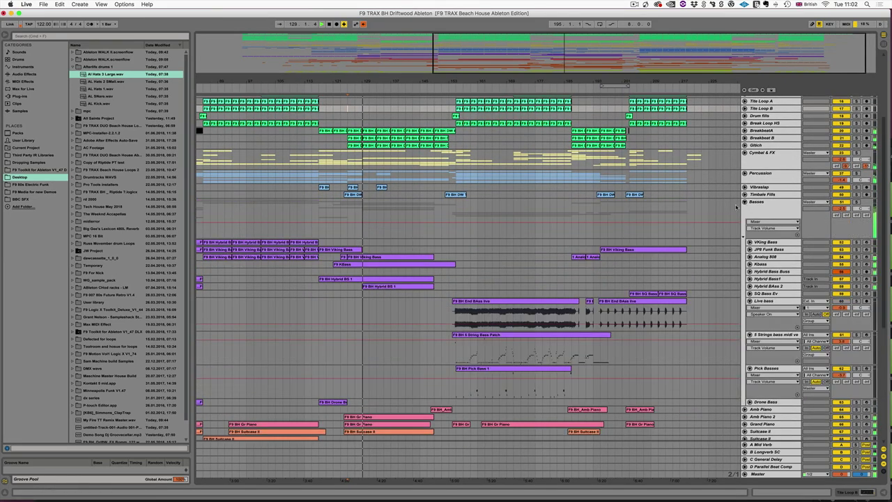
scroll(613, 248, "down", 2)
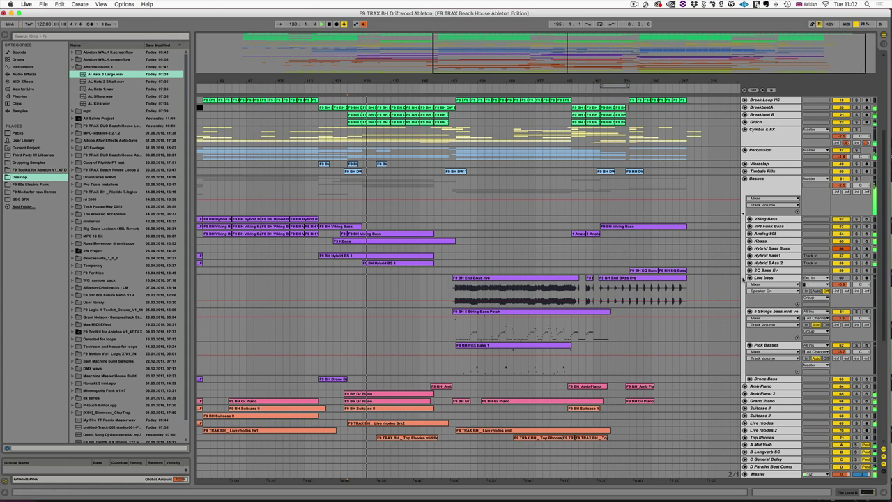
left_click(749, 278)
left_click(749, 285)
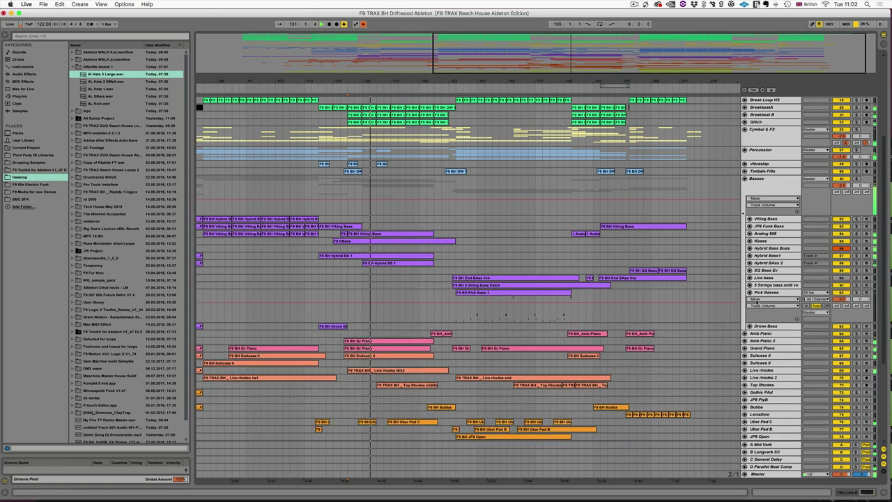
left_click(749, 293)
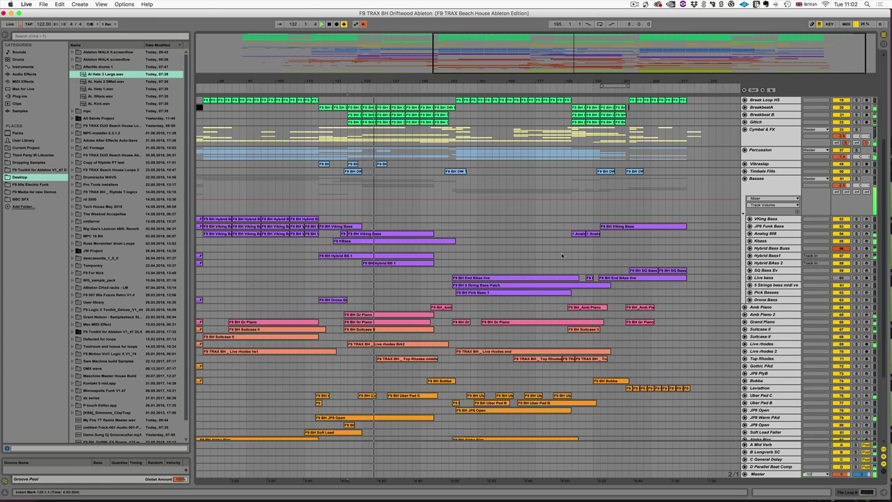
Step: Follow the playback across the arrangement into the final section and fold the Basses group to survey all the tracks
scroll(563, 255, "down", 1)
scroll(562, 255, "down", 2)
scroll(562, 255, "up", 10)
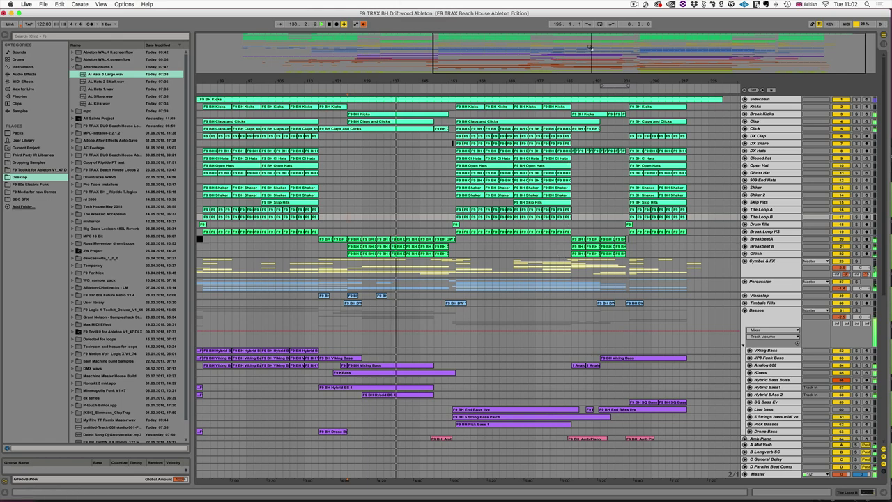
key("plus")
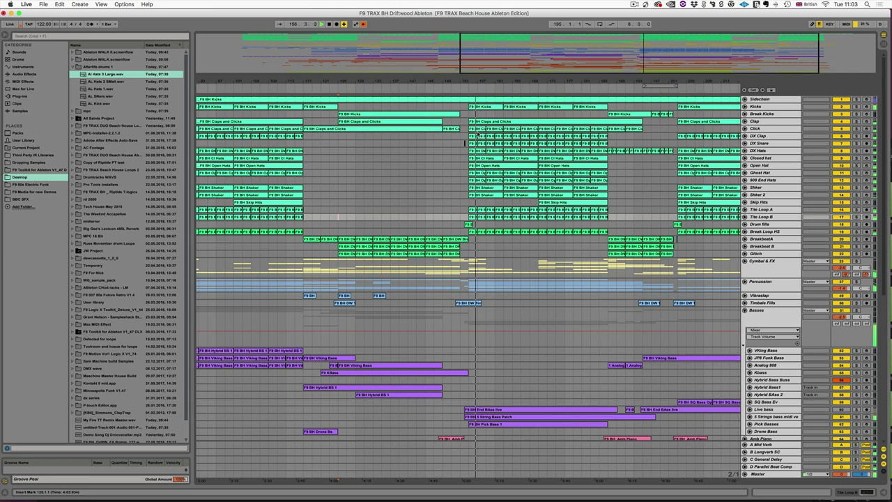
scroll(628, 248, "down", 3)
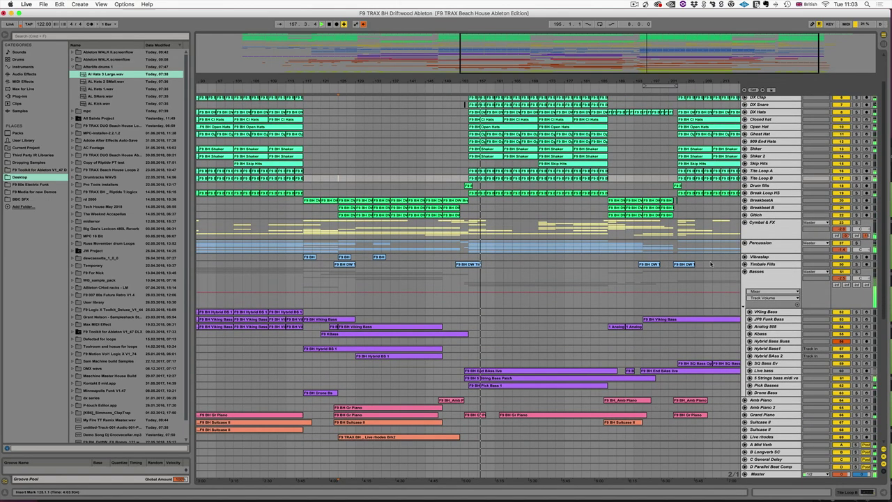
left_click(745, 272)
scroll(621, 287, "down", 6)
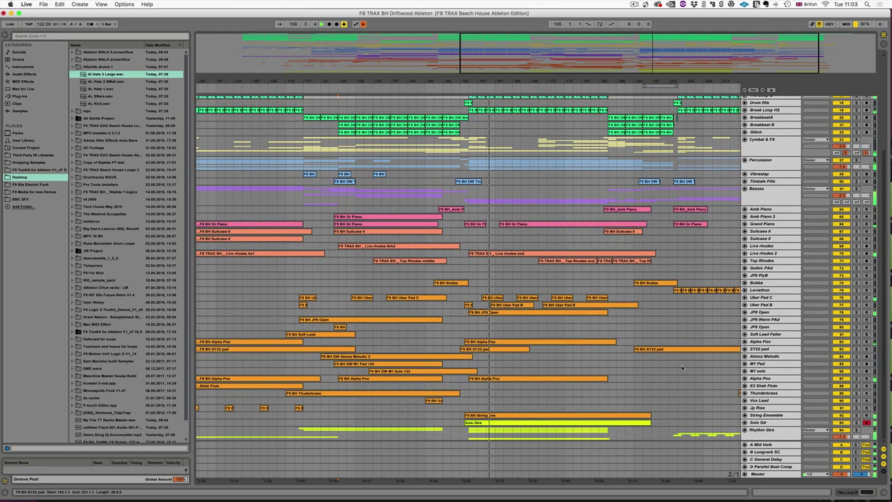
scroll(666, 375, "right", 1)
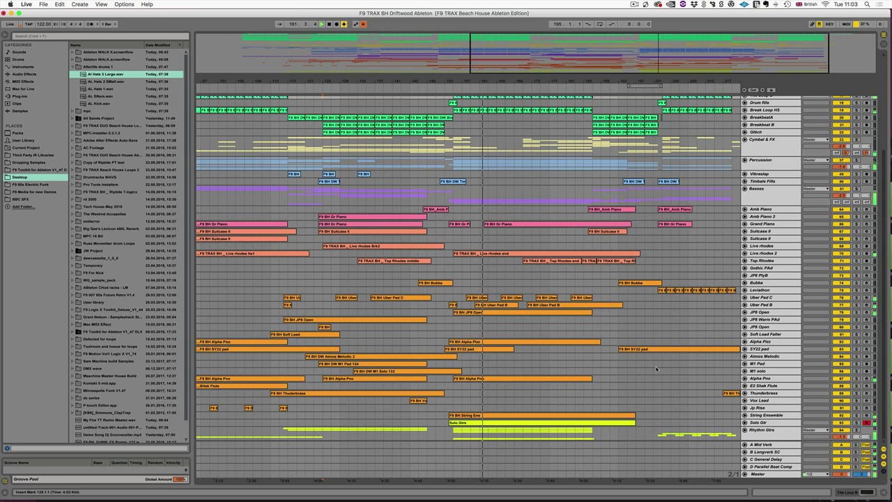
scroll(646, 363, "right", 3)
scroll(643, 359, "up", 8)
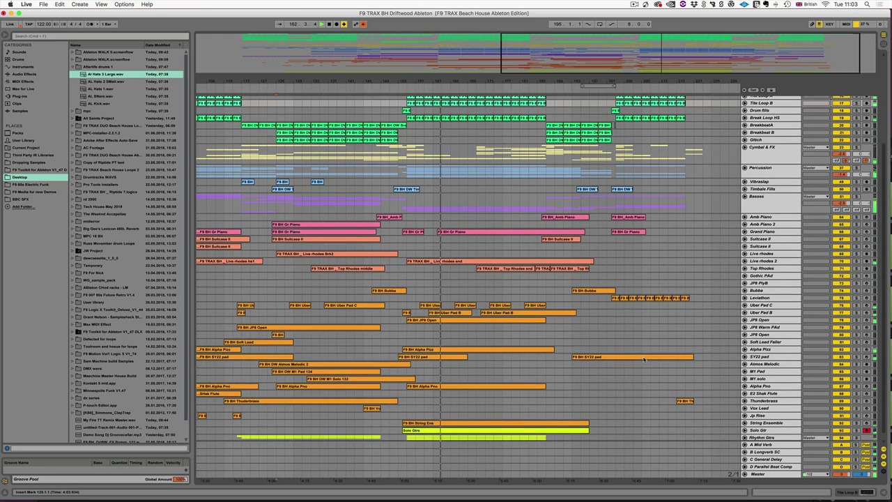